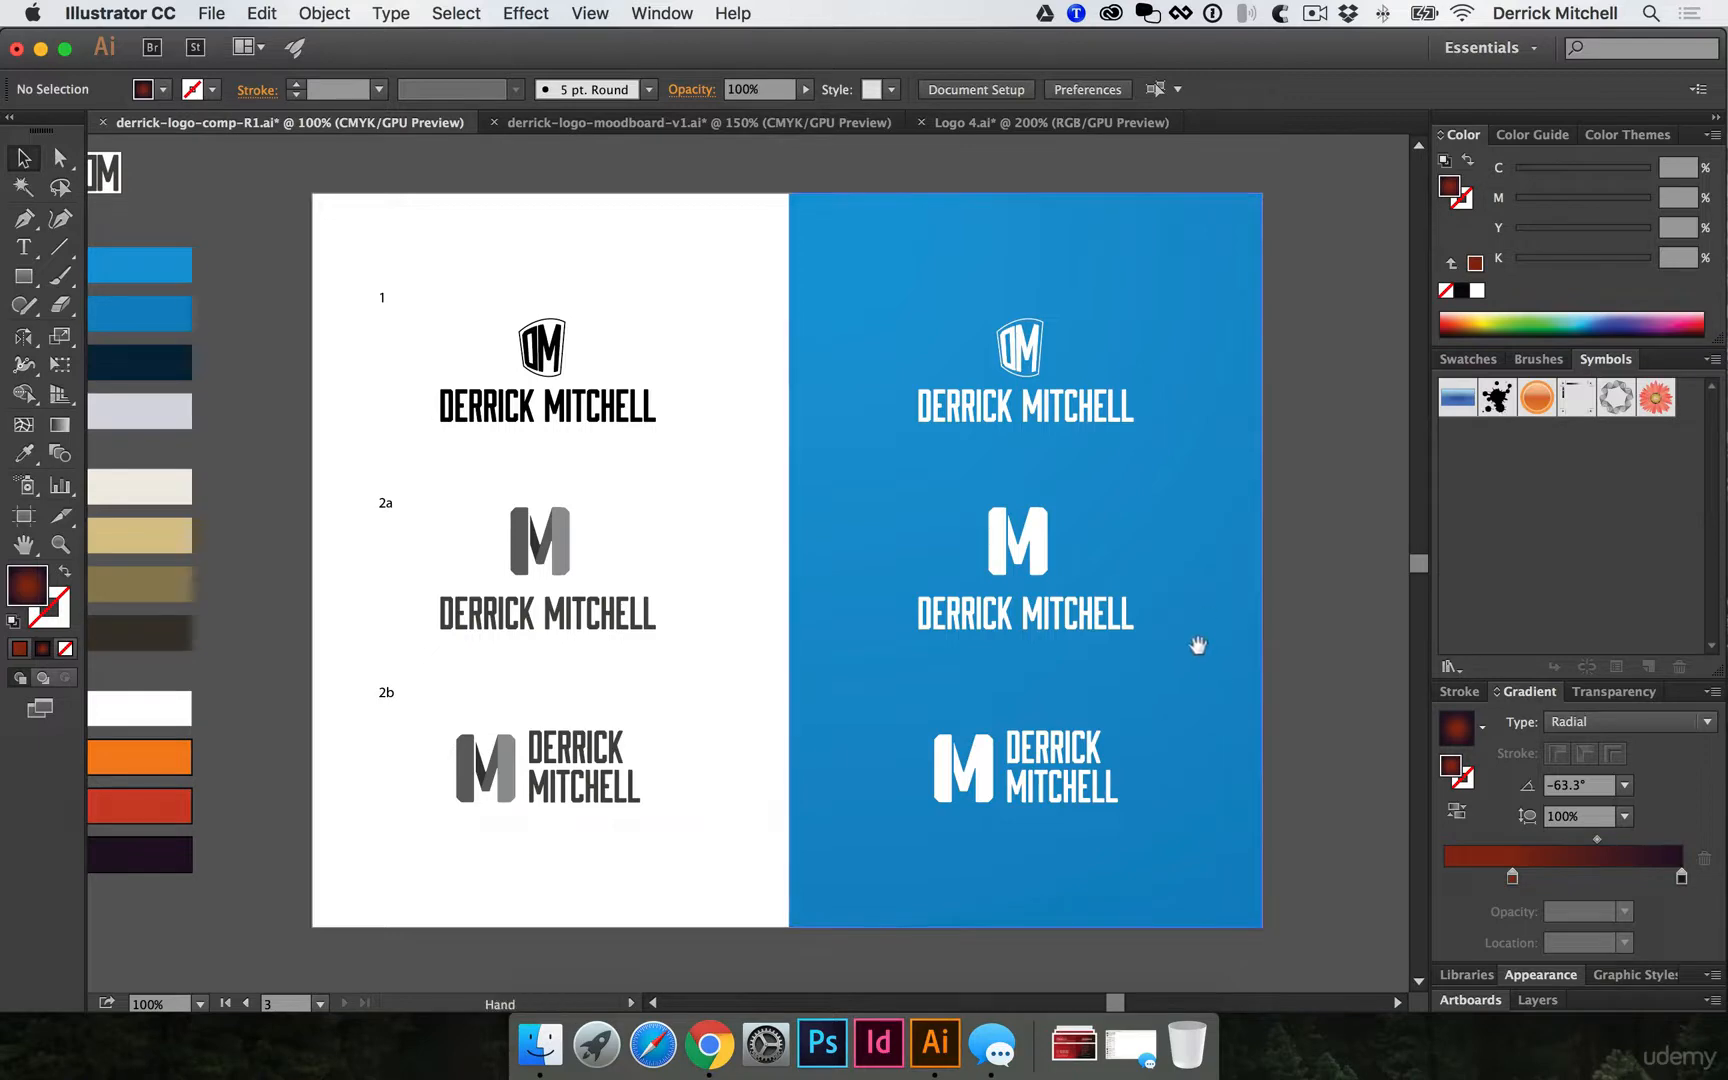
# Rename the artboard with the blue background half as V1.
pyautogui.hscroll(7, 969, 556)
pyautogui.hscroll(6, 969, 556)
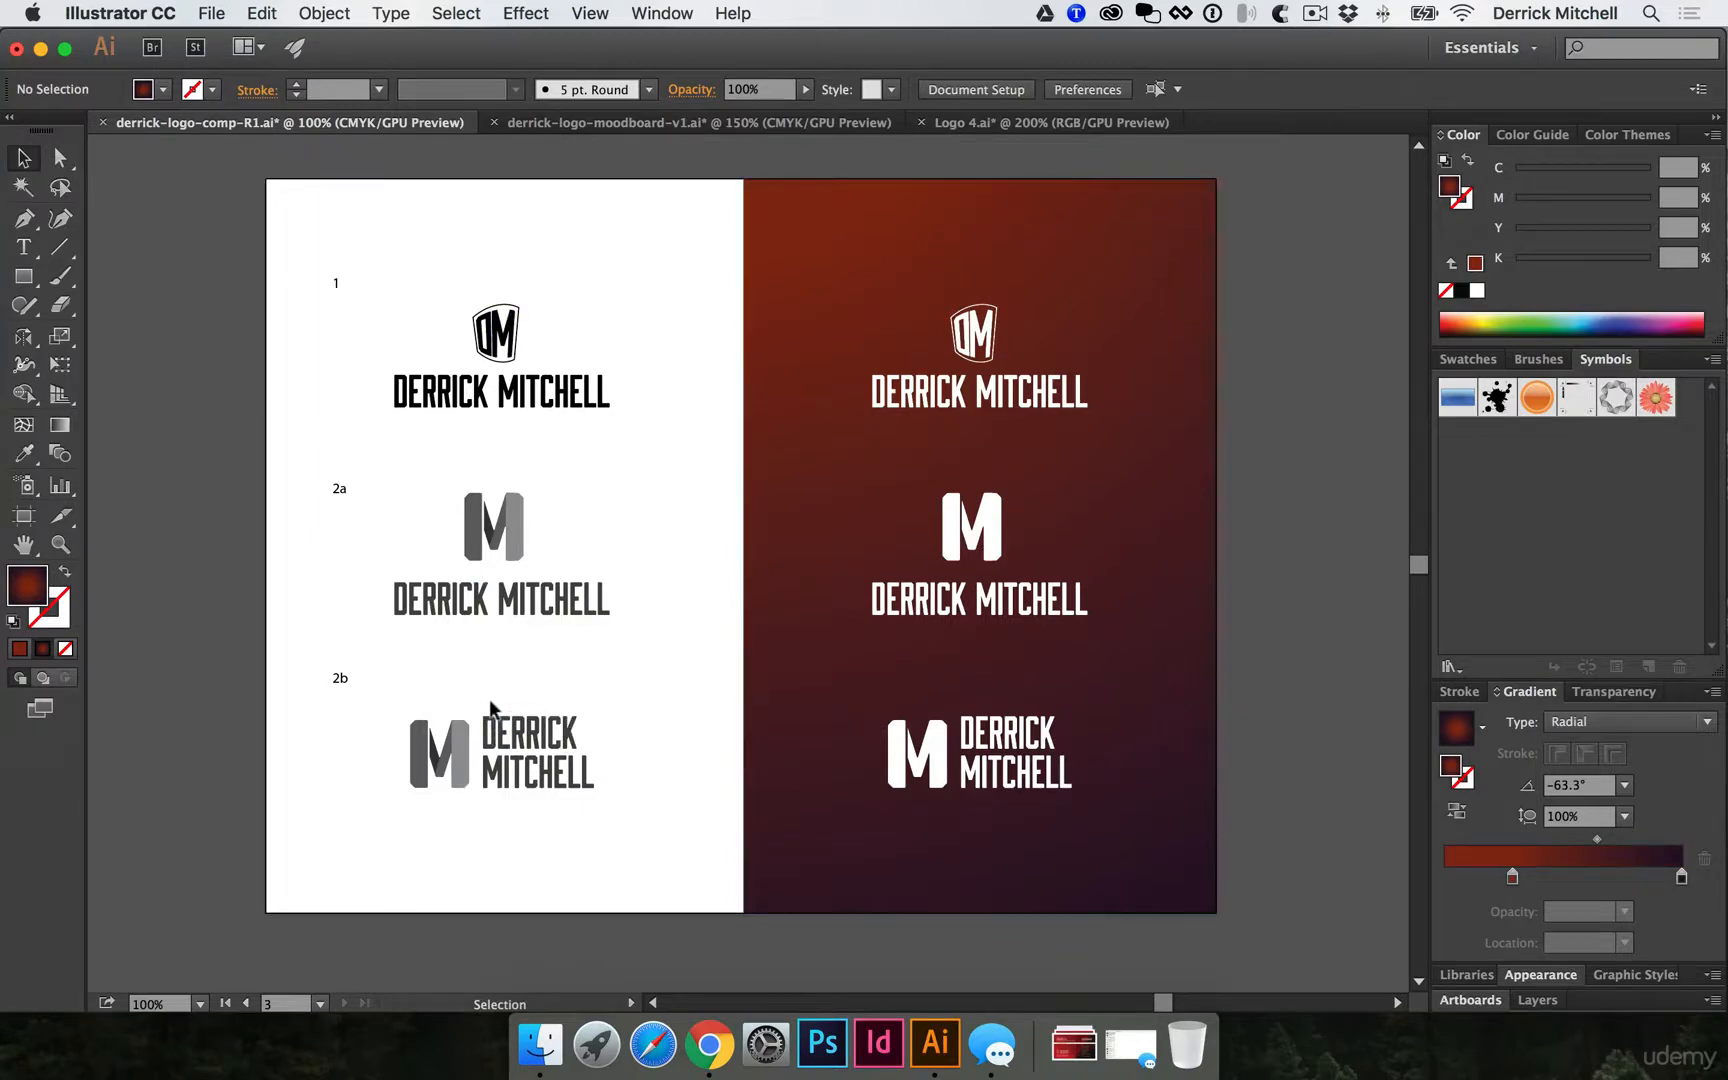
pyautogui.hscroll(-9, 494, 706)
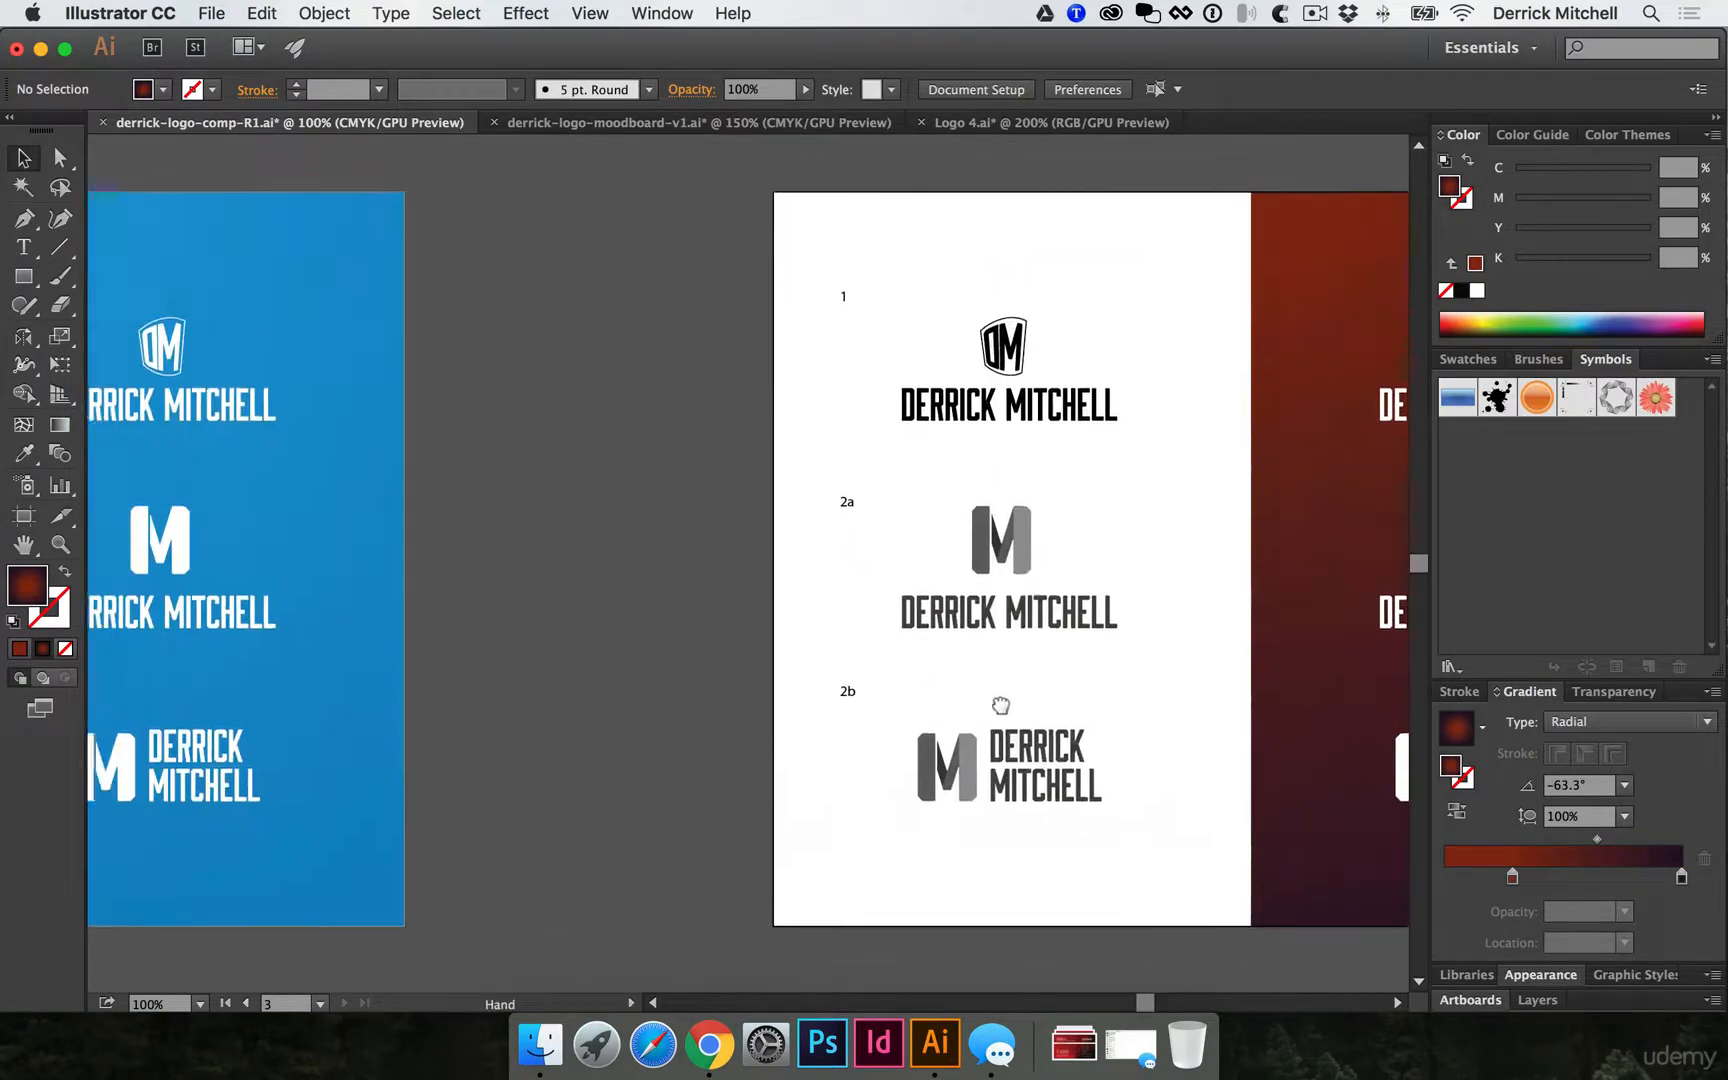
pyautogui.hotkey('shift', 'o')
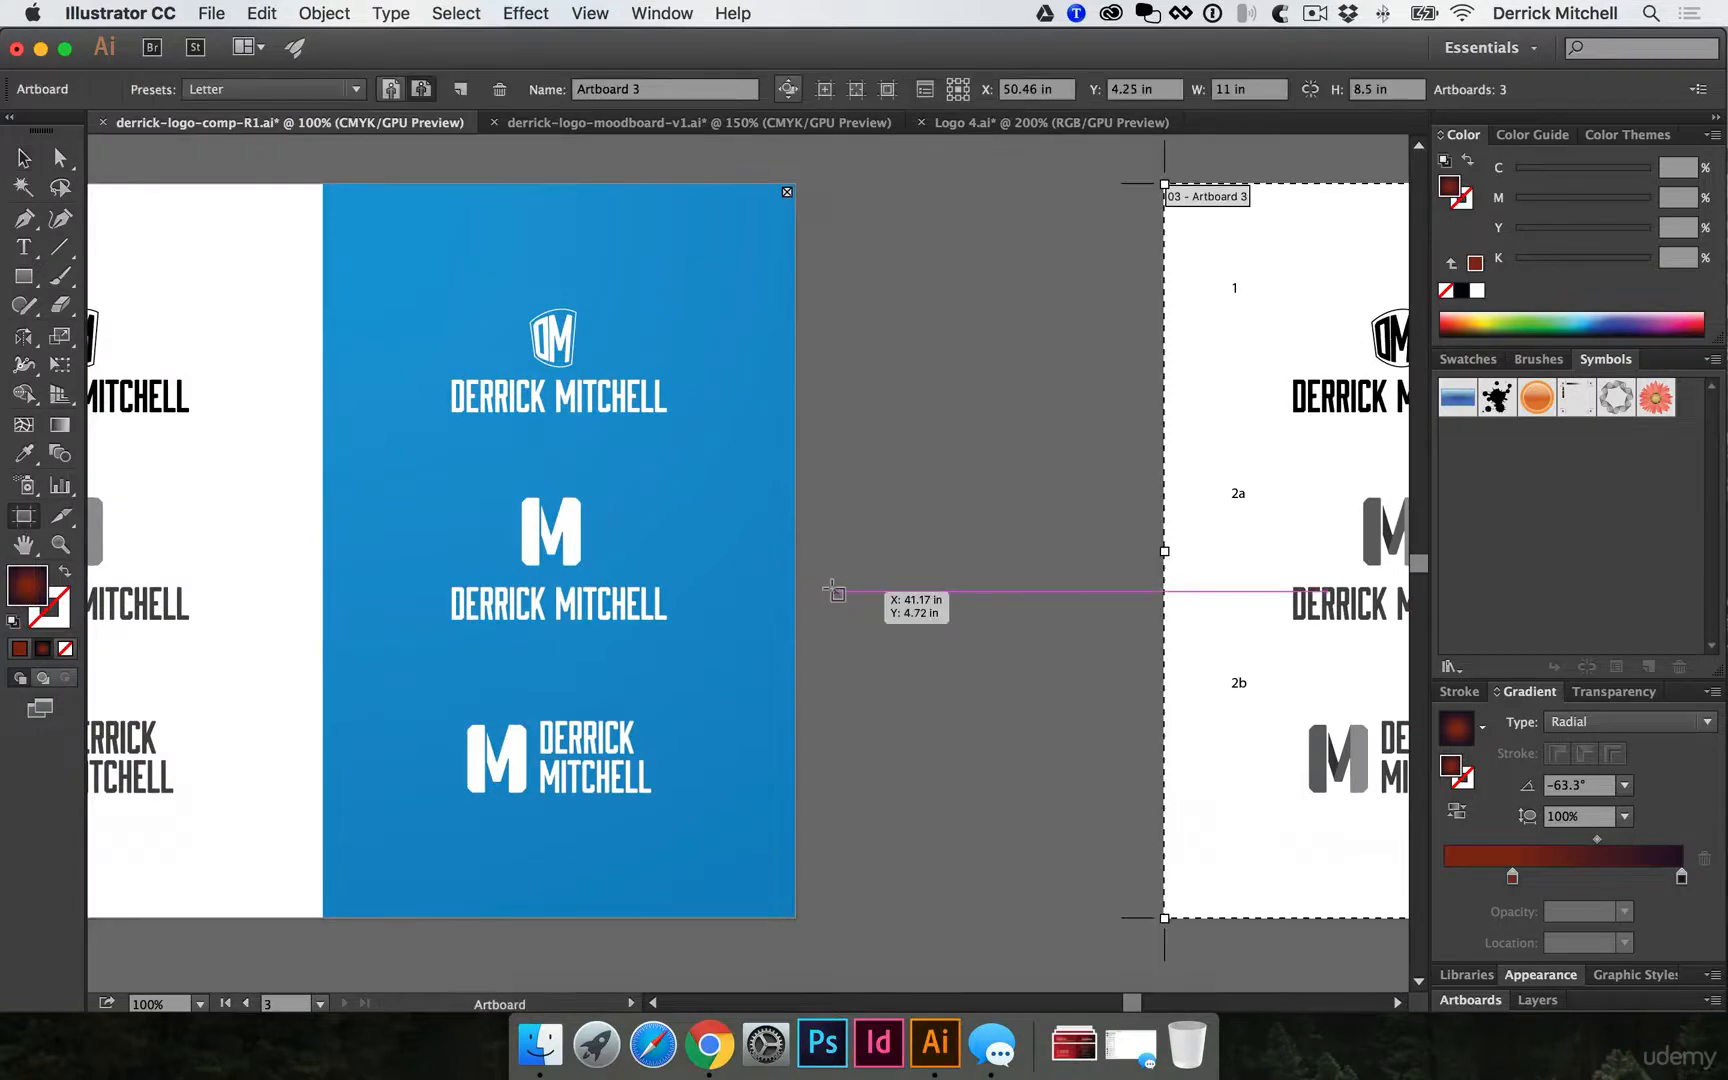
pyautogui.click(649, 255)
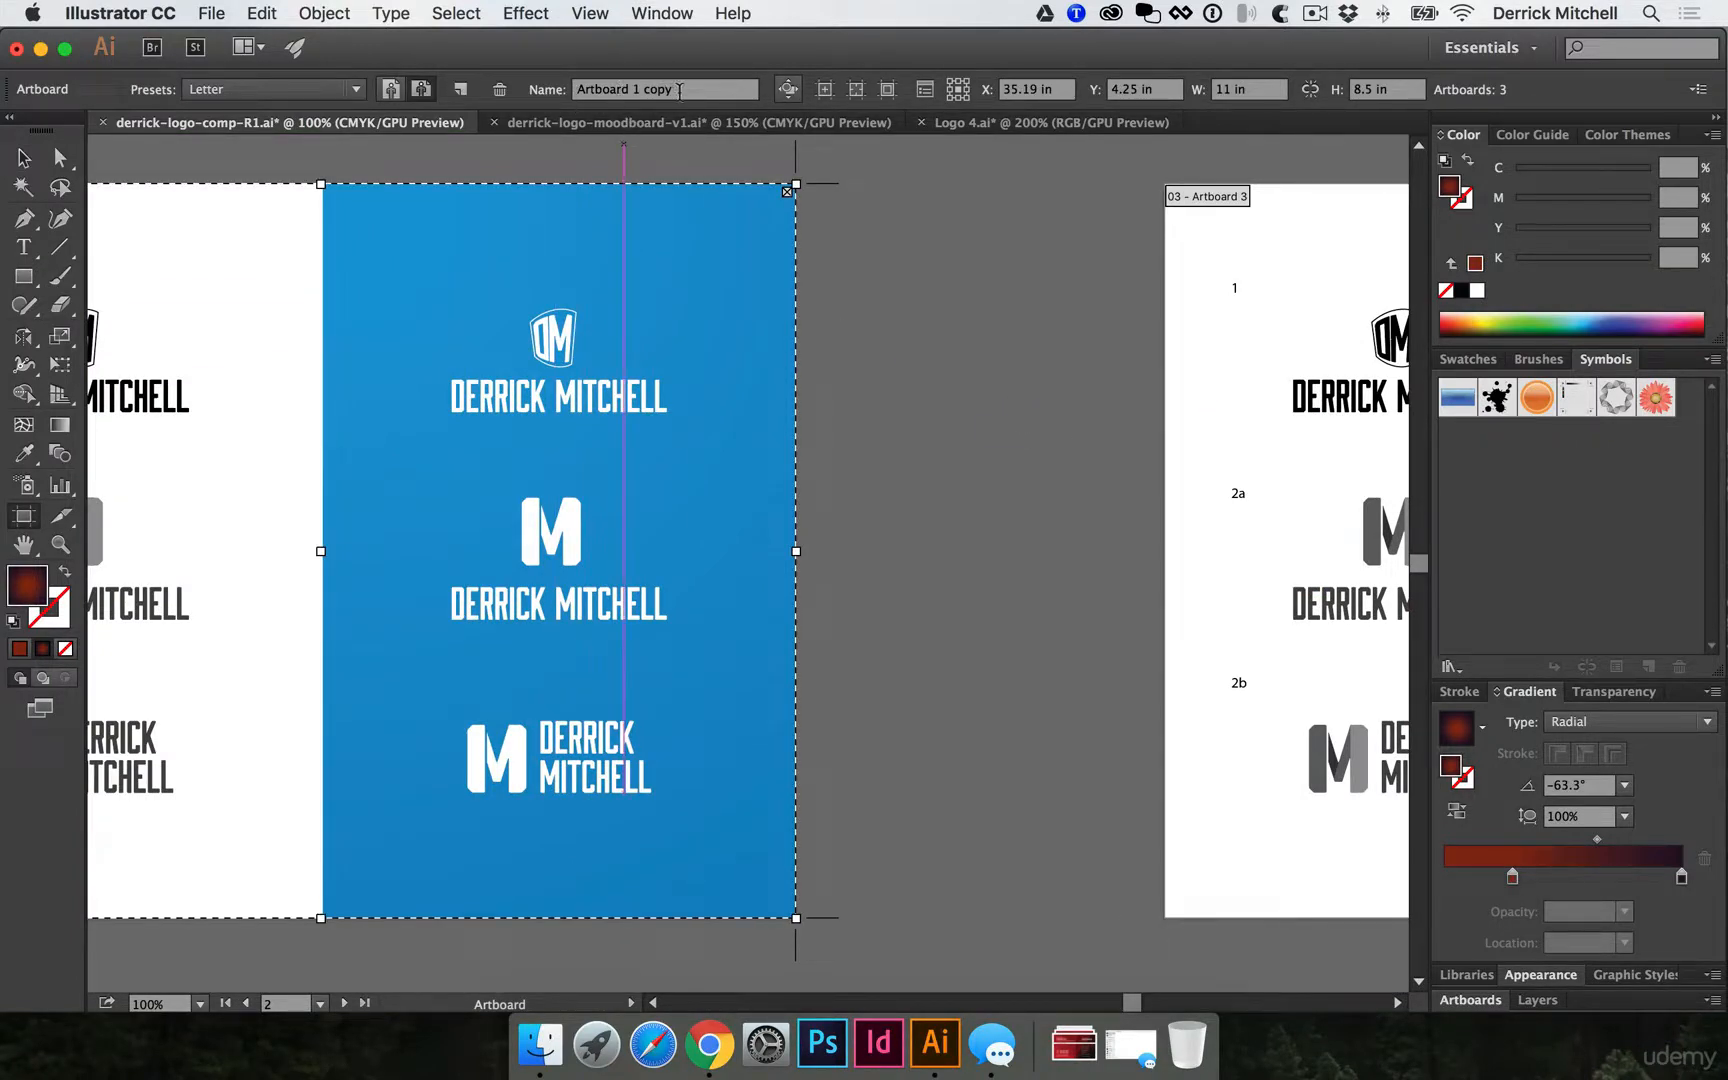
pyautogui.click(679, 91)
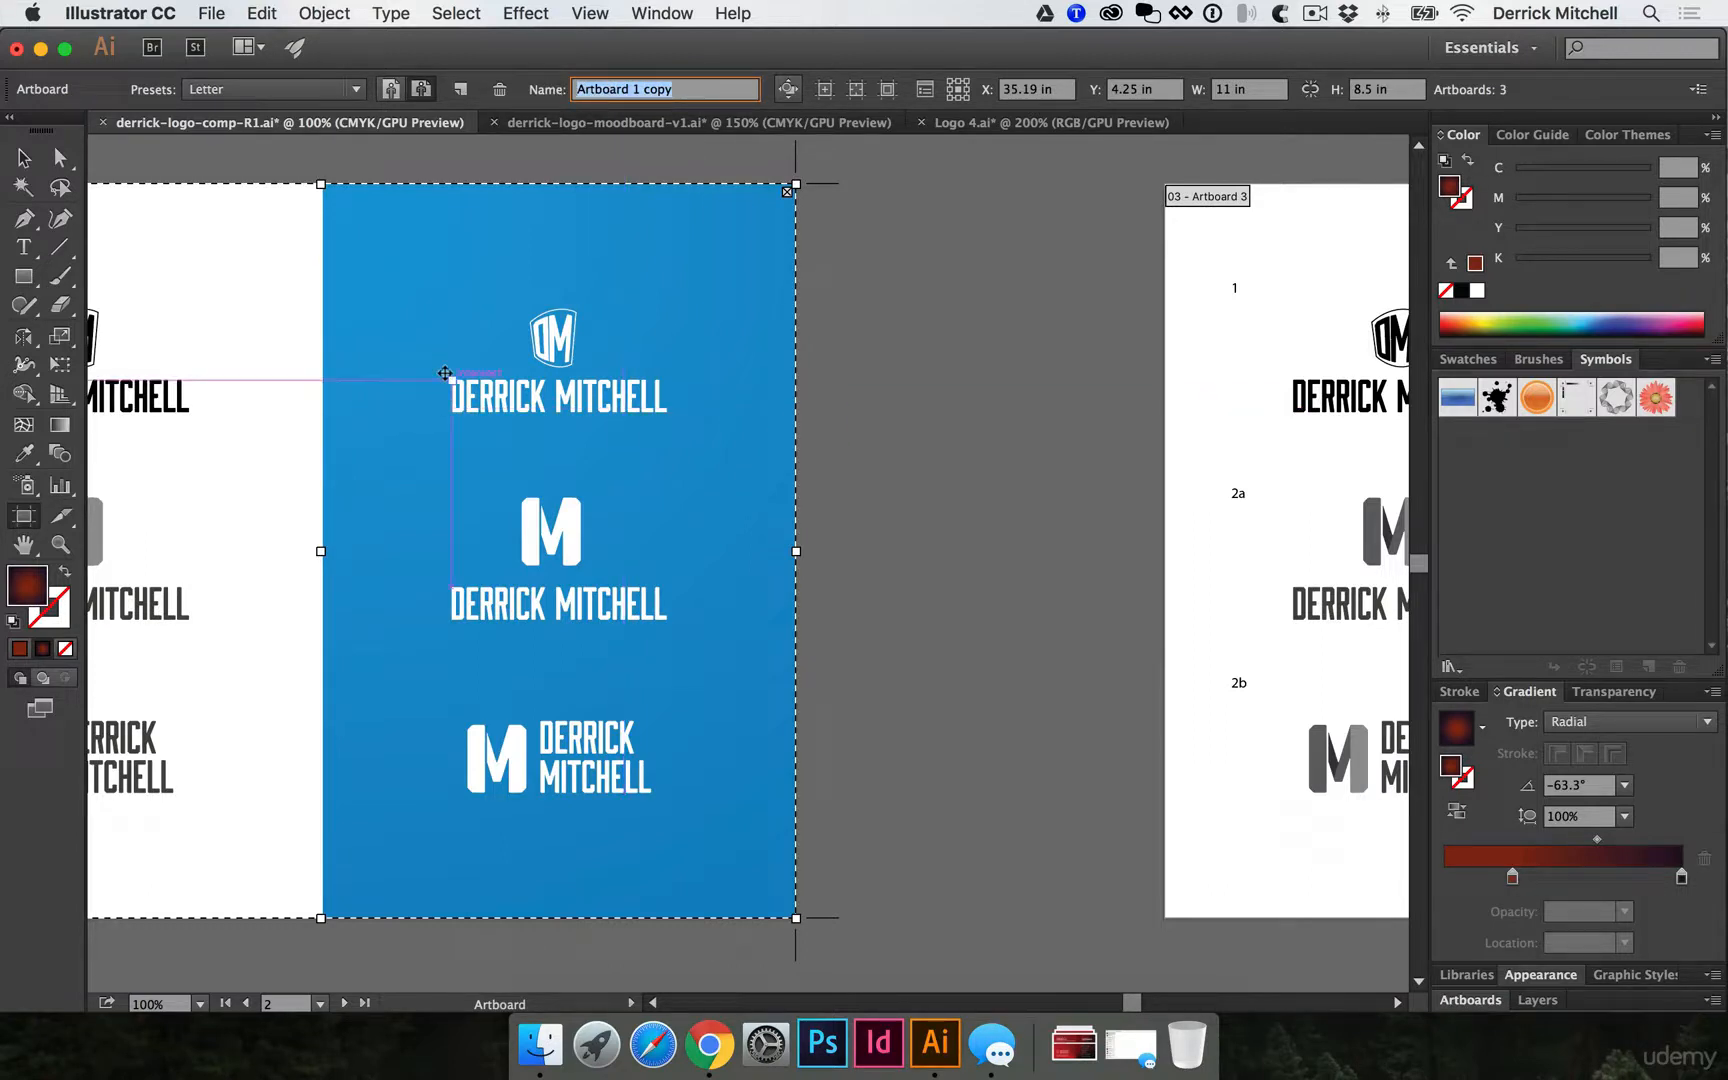
pyautogui.write('V1')
# Rename the artboard with the red gradient half as V2.
pyautogui.hscroll(5, 598, 378)
pyautogui.click(963, 270)
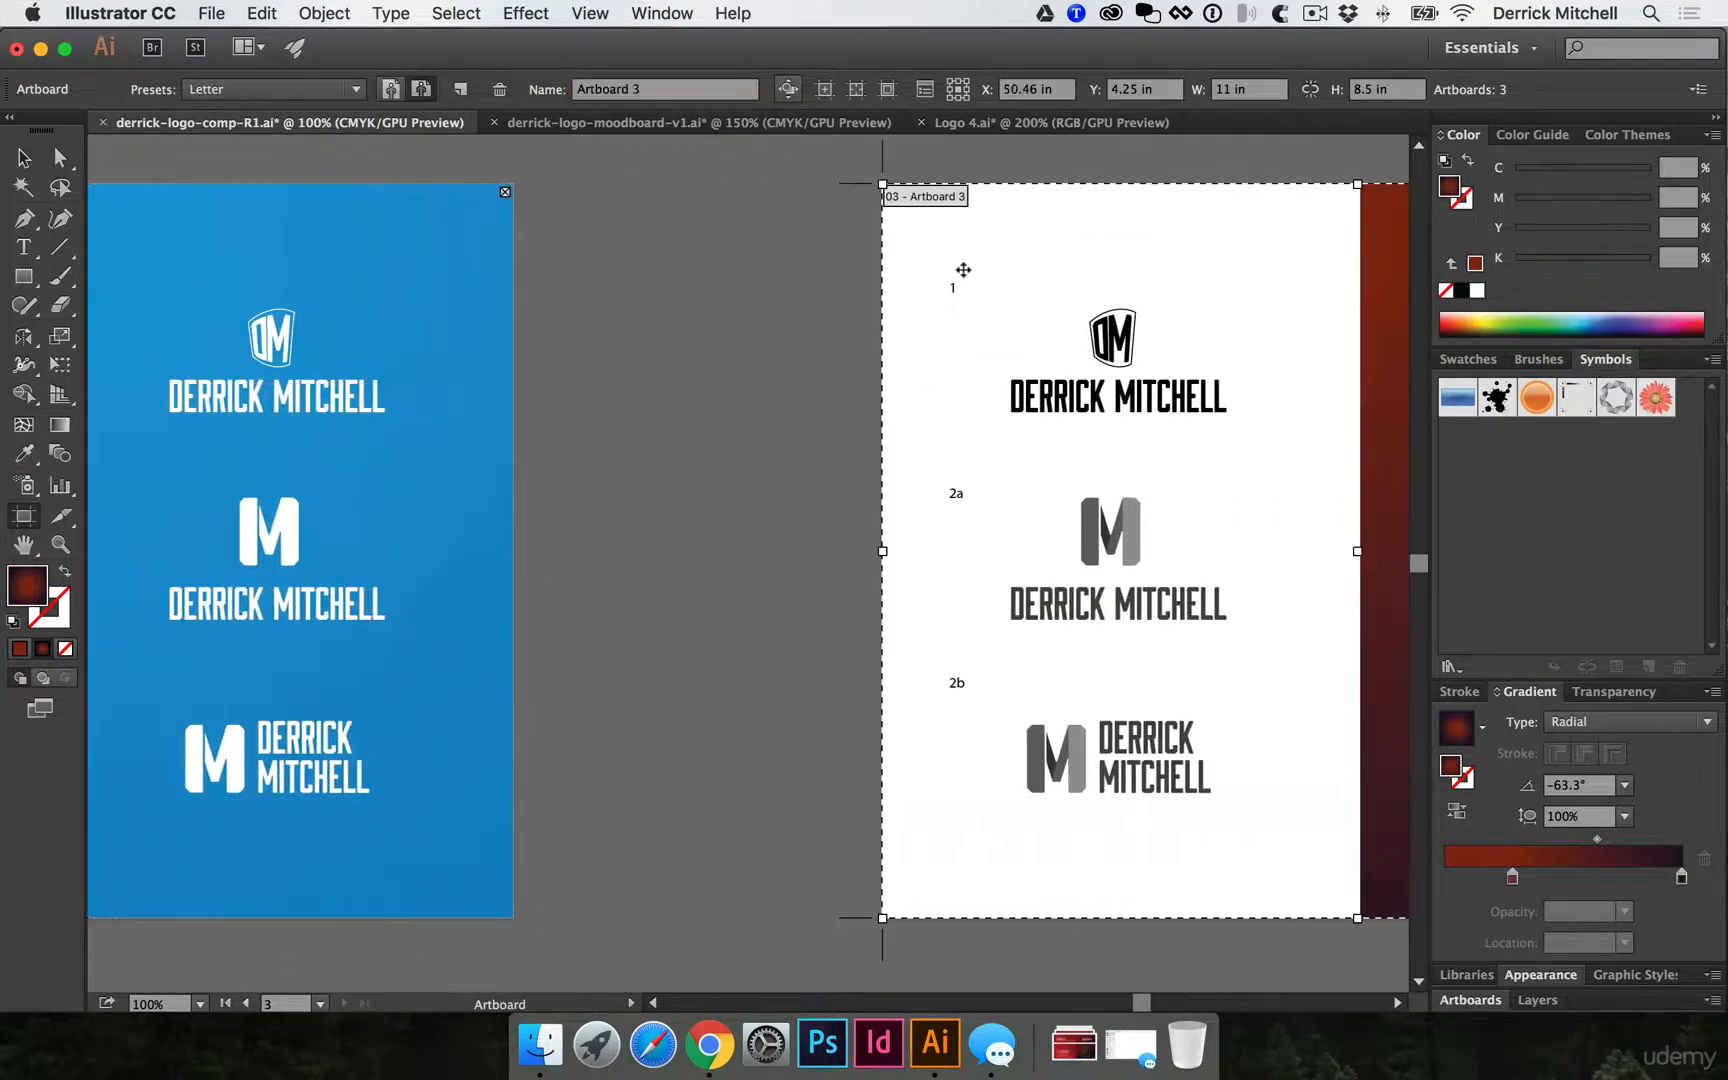
pyautogui.click(705, 90)
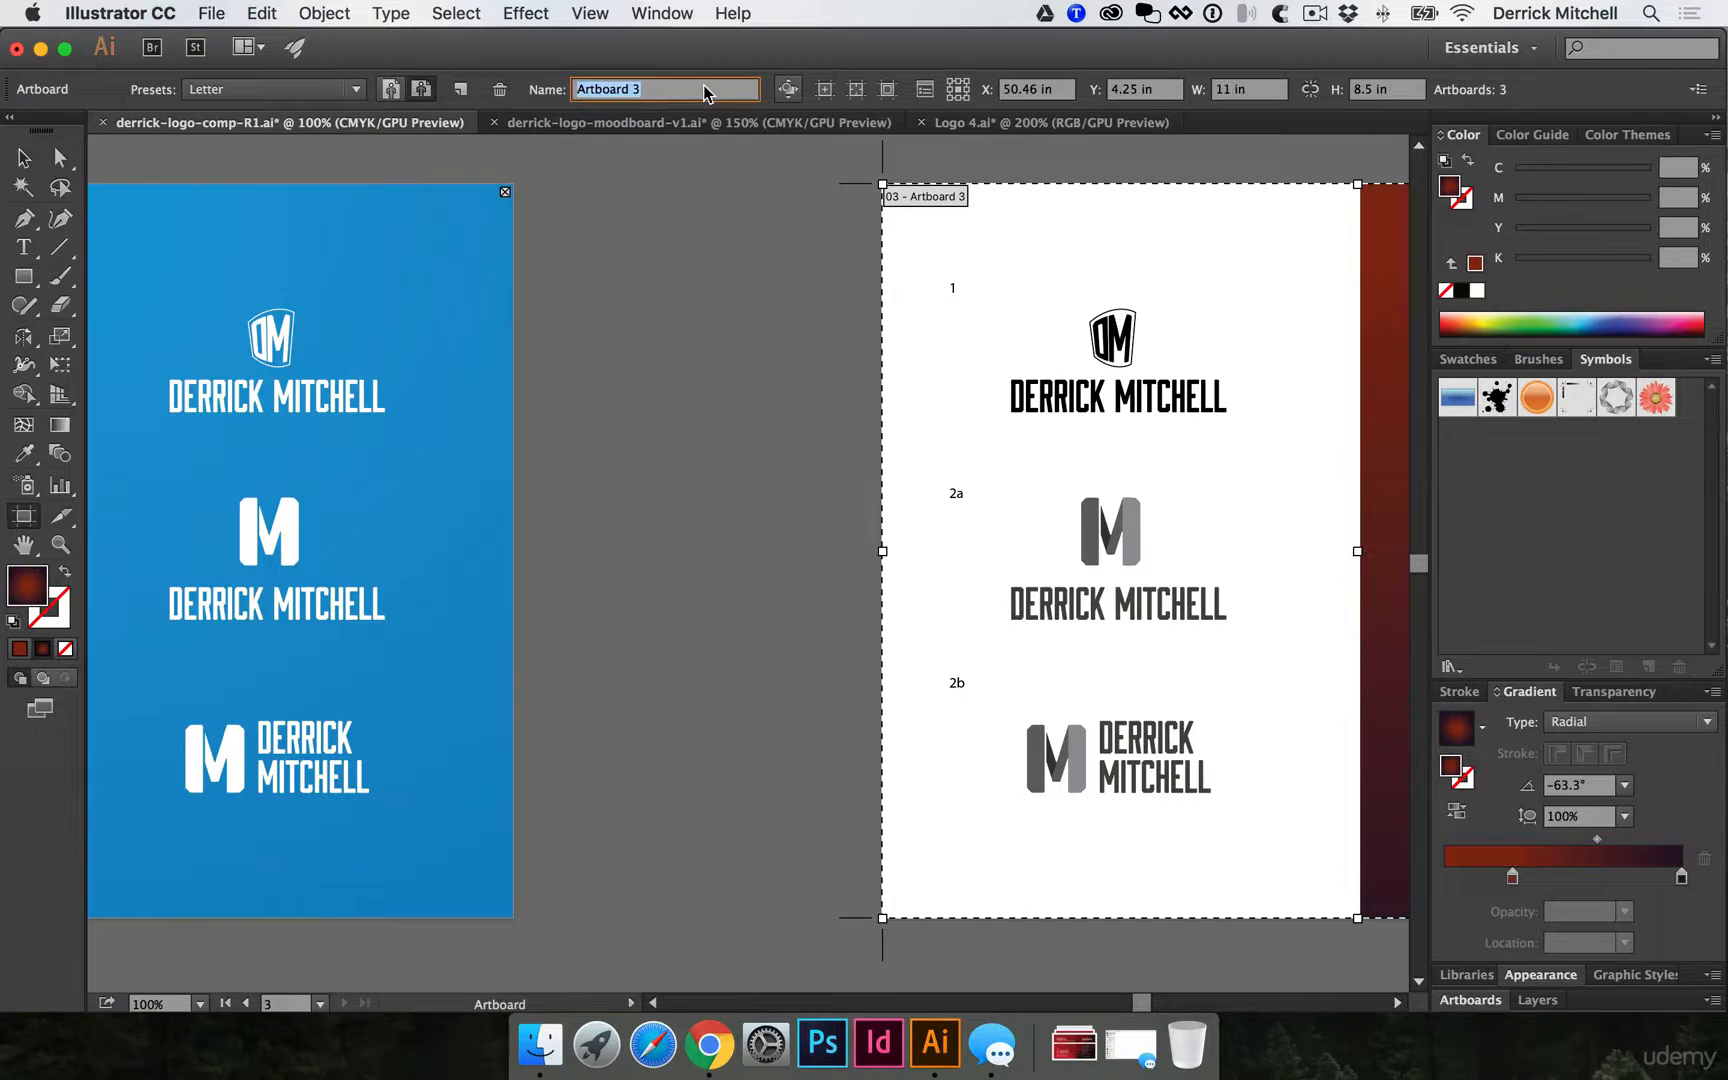
pyautogui.write('V2')
# Try the name "something else" on the blue artboard, and rename it back to V1.
pyautogui.moveTo(895, 200); pyautogui.dragTo(452, 198)
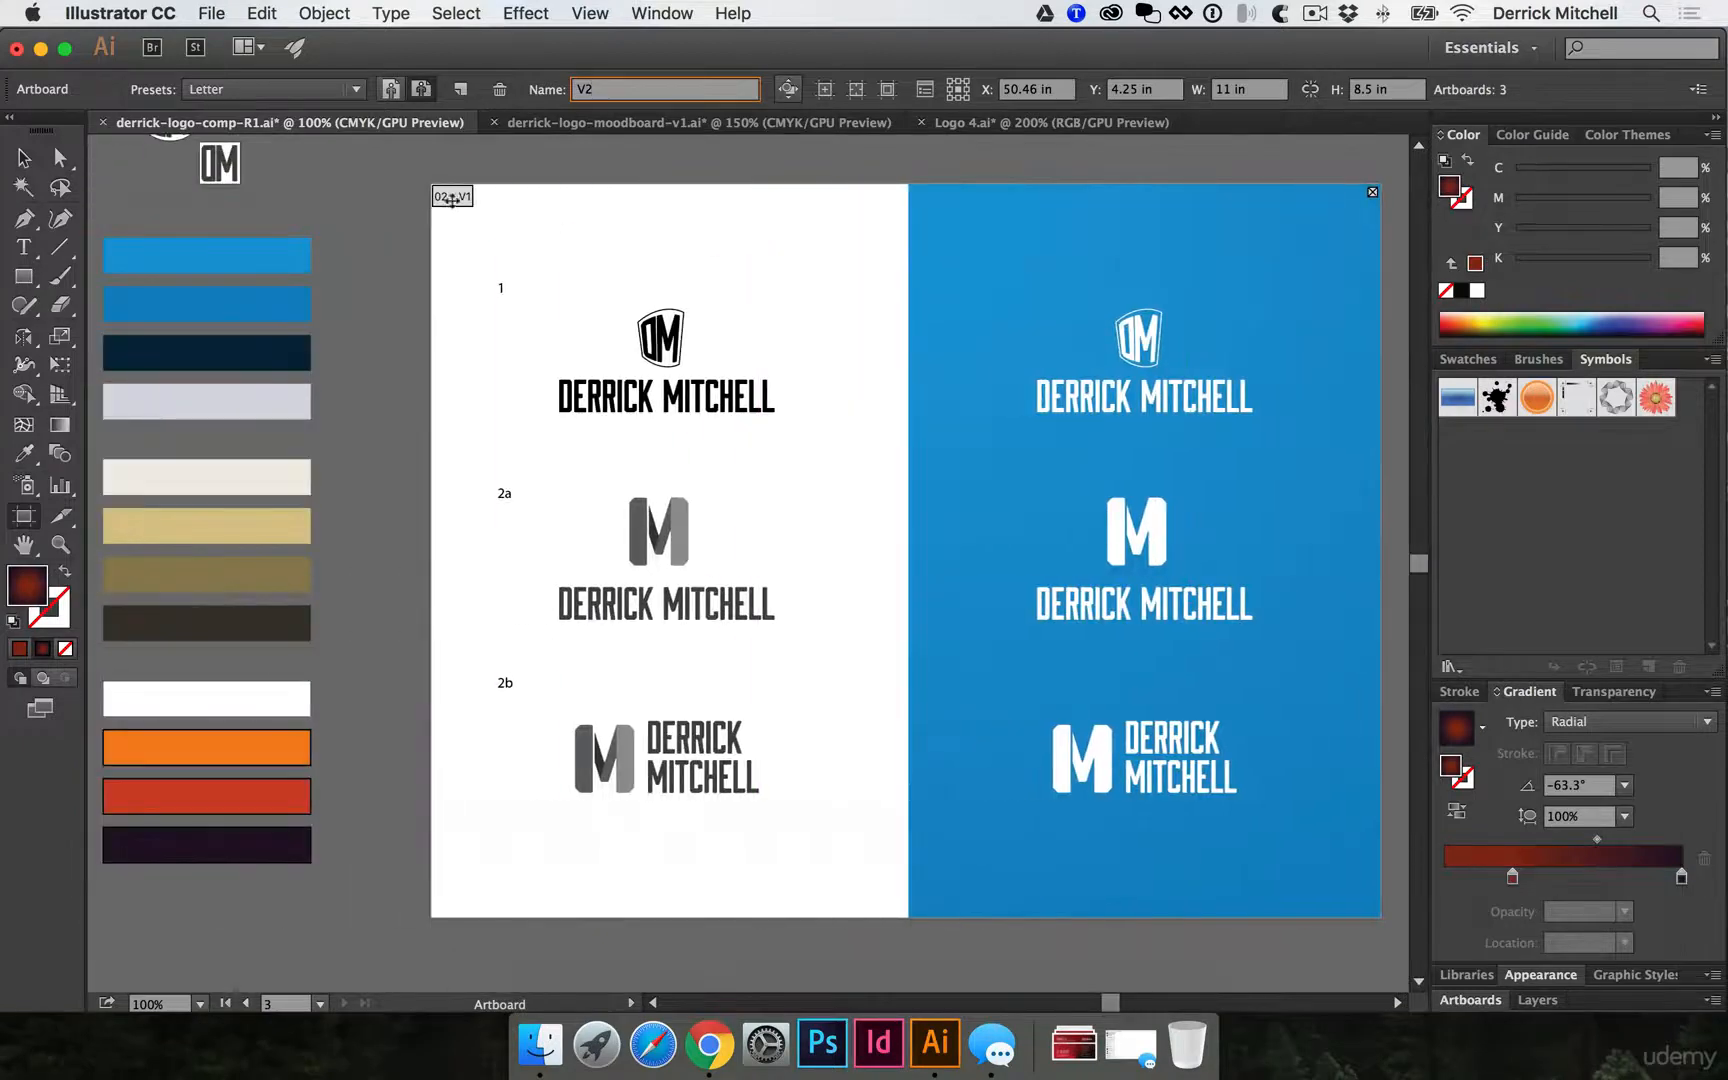
pyautogui.click(465, 199)
pyautogui.click(636, 90)
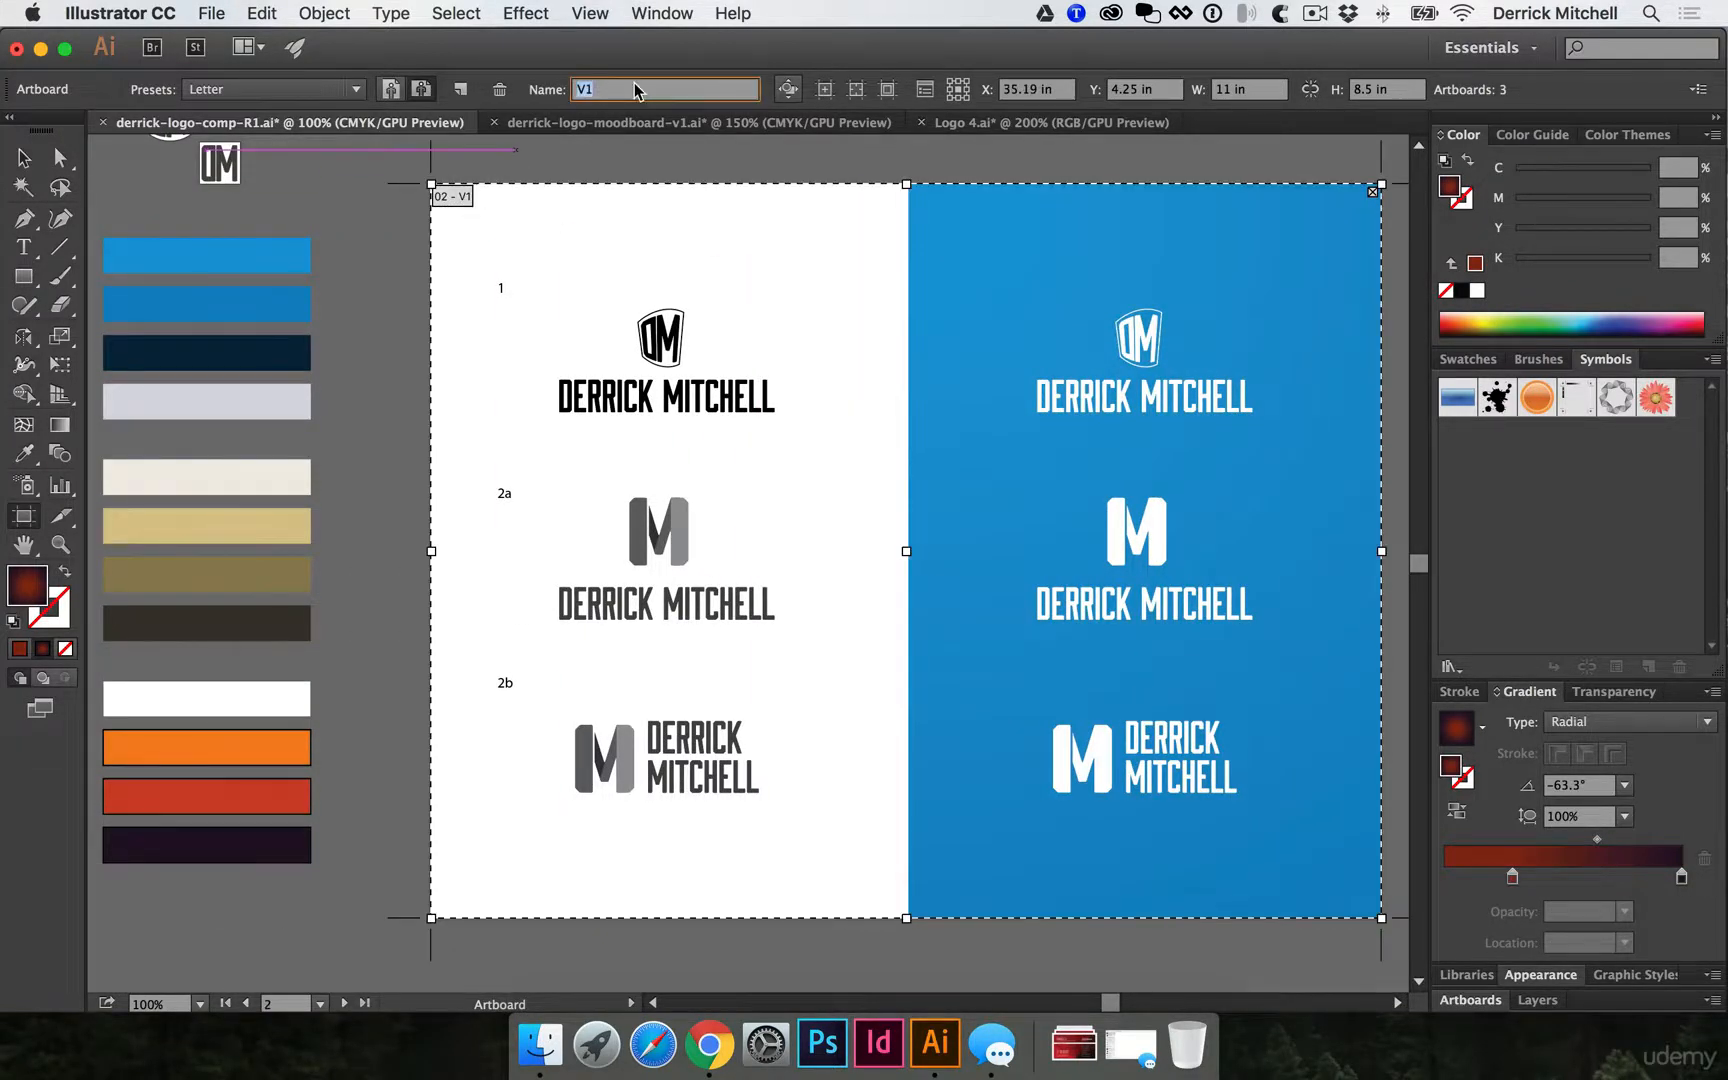
pyautogui.write('something else')
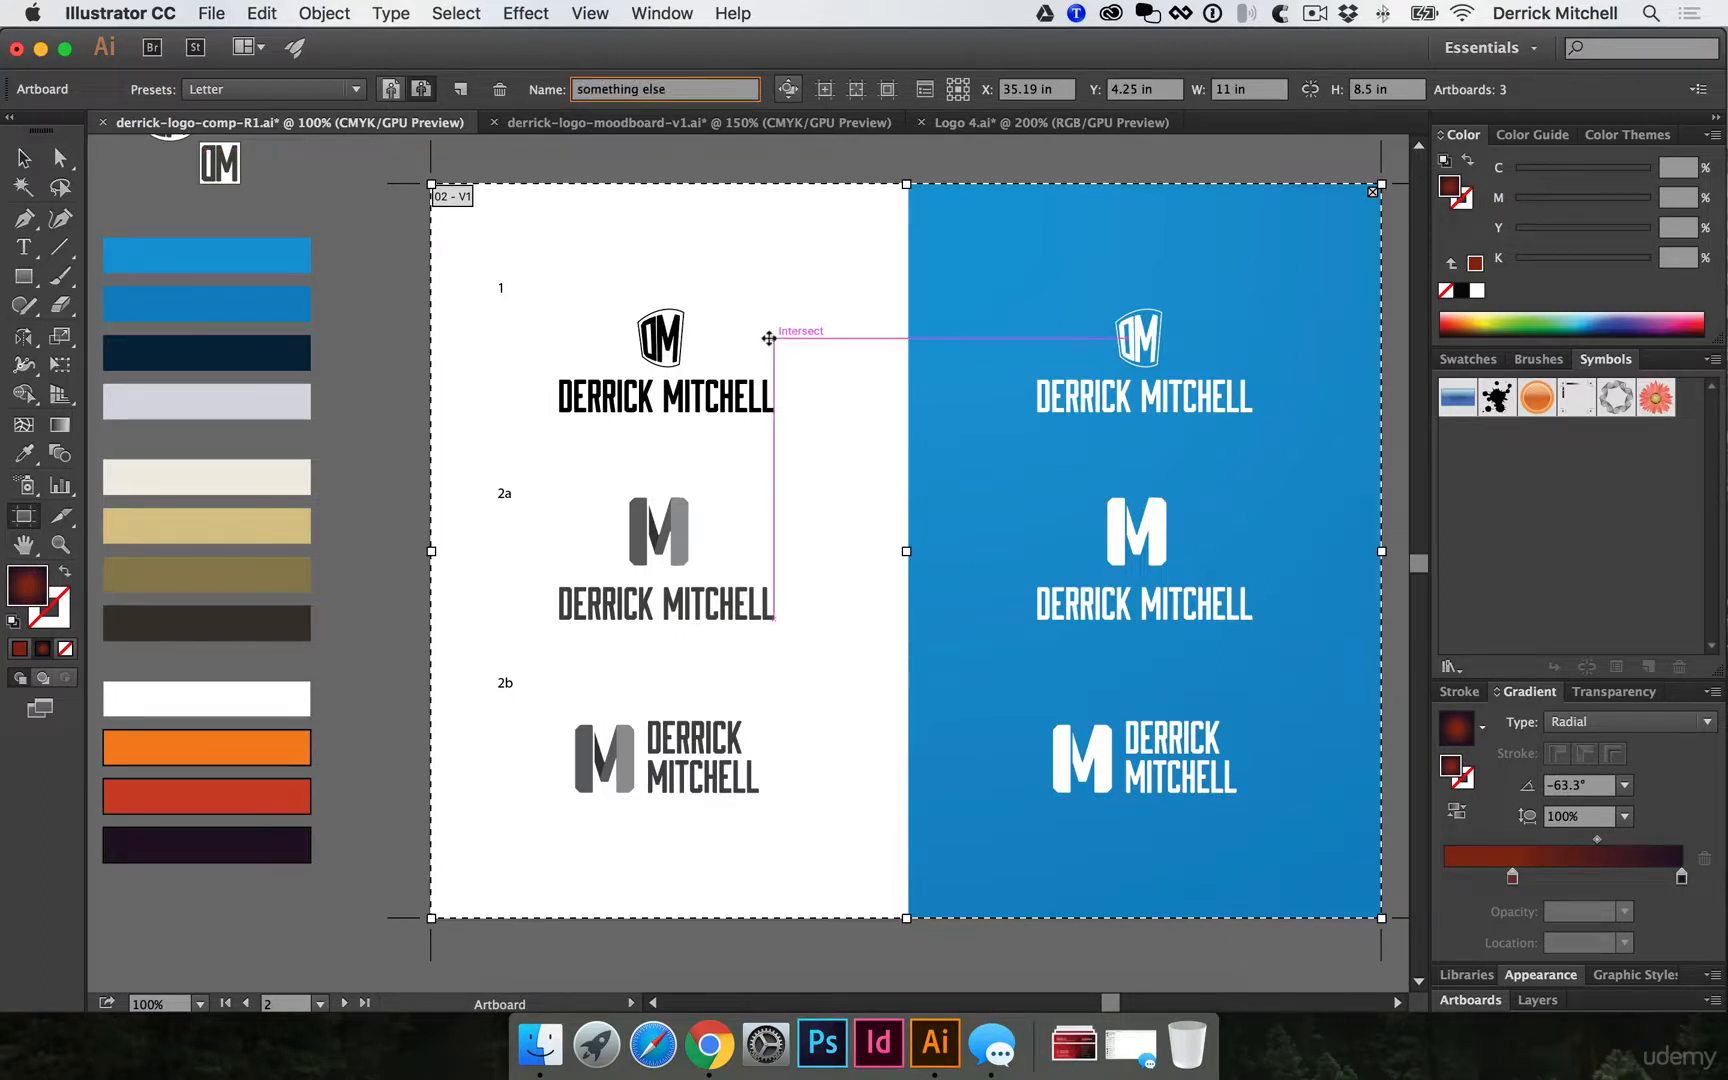
pyautogui.press('Return')
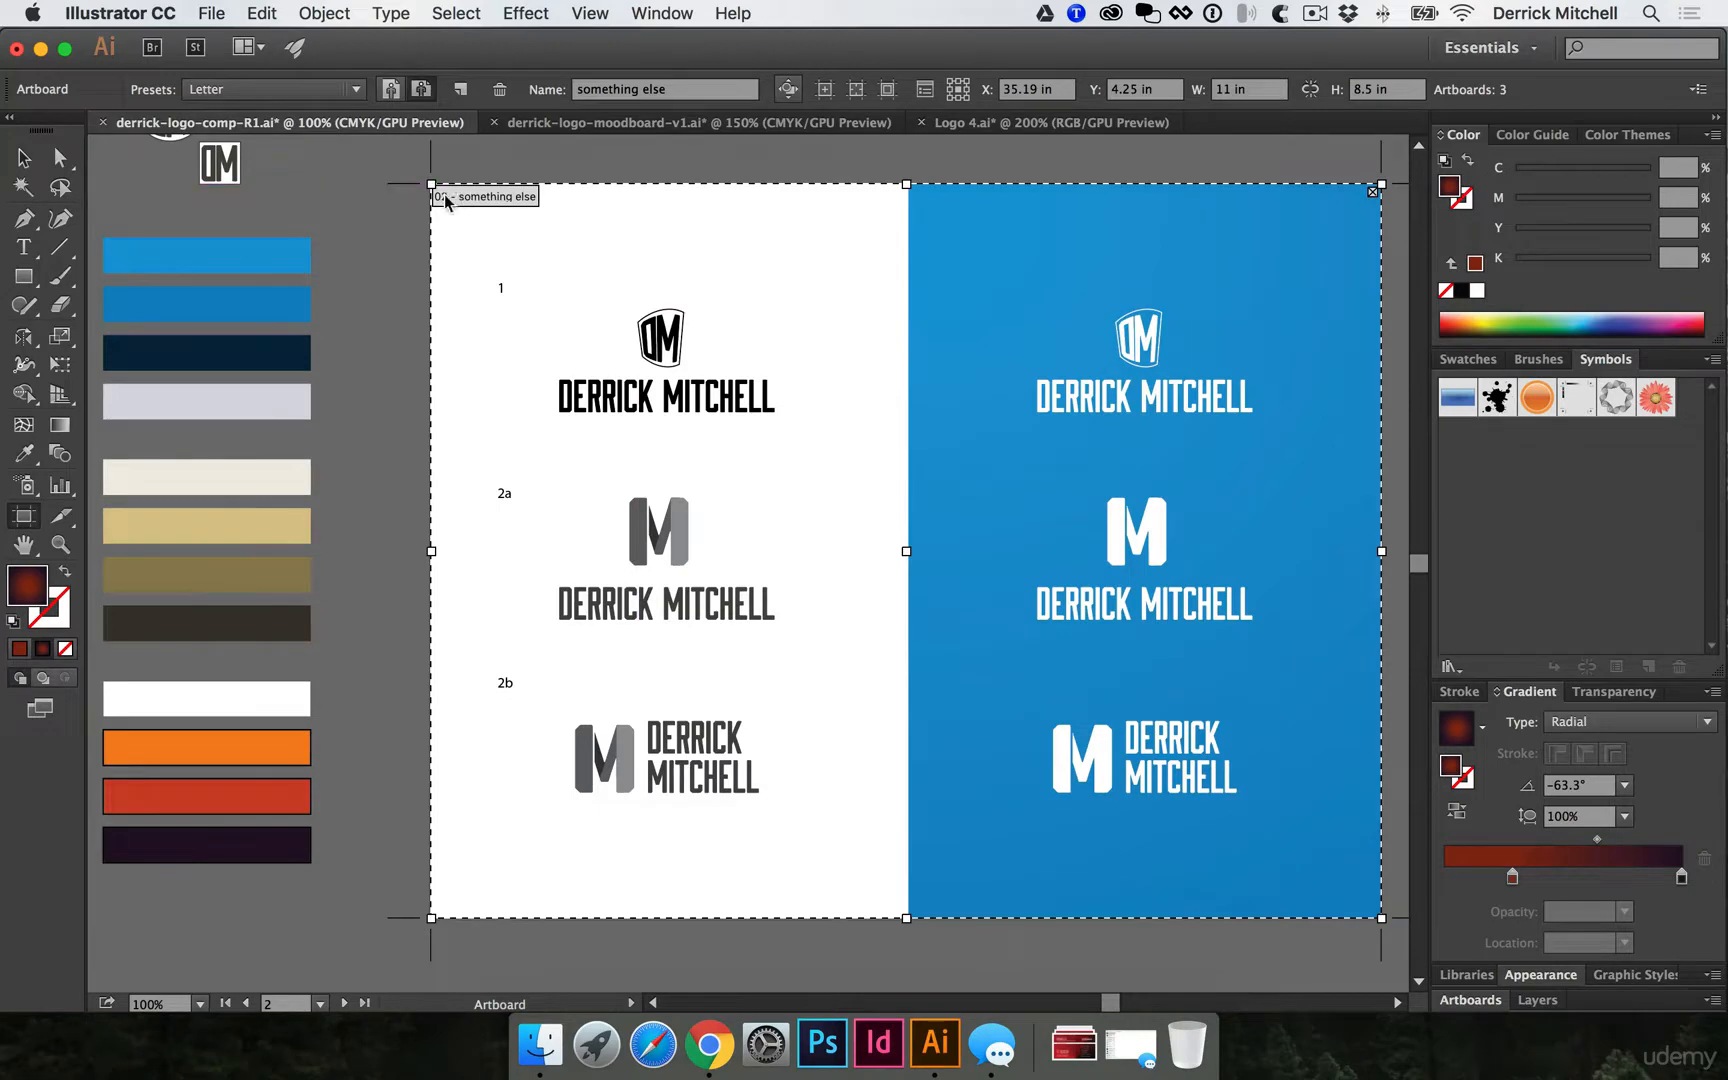
pyautogui.click(622, 90)
pyautogui.write('V1')
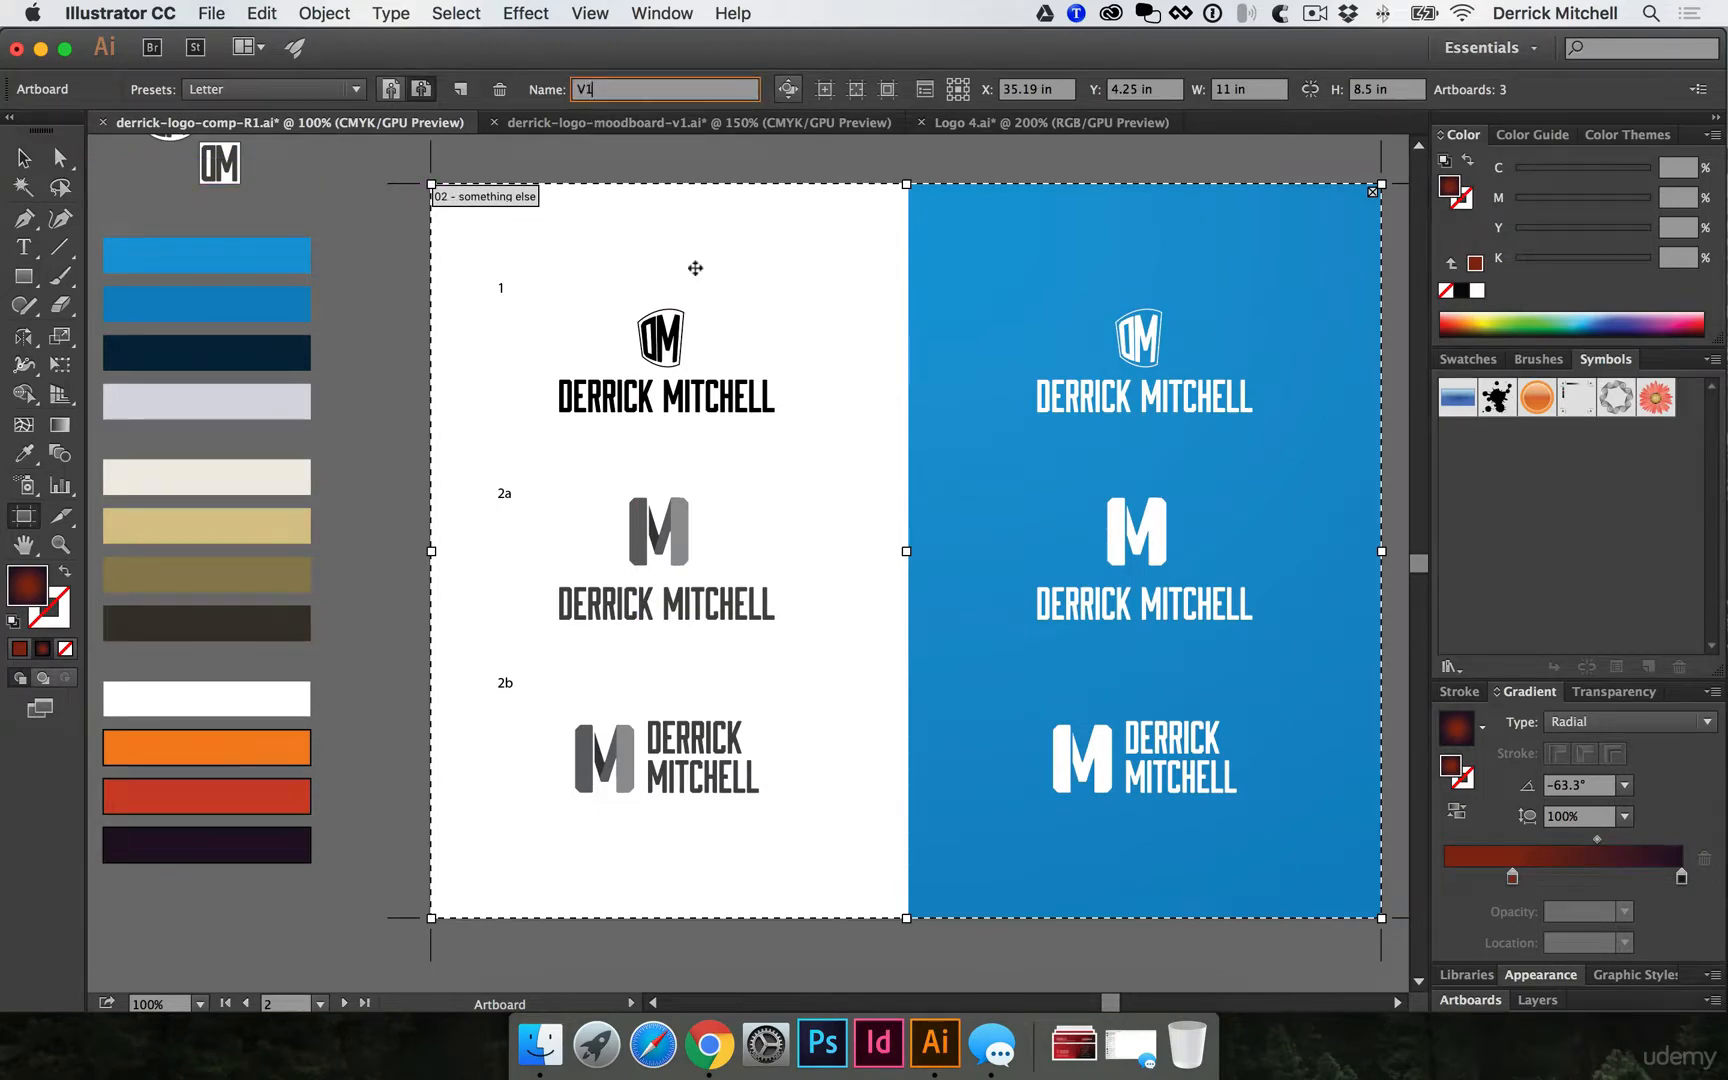
# Select Artboard 1 with the color swatches, show the list of all artboards, and fit Artboard 1 in the view.
pyautogui.hscroll(-15, 695, 268)
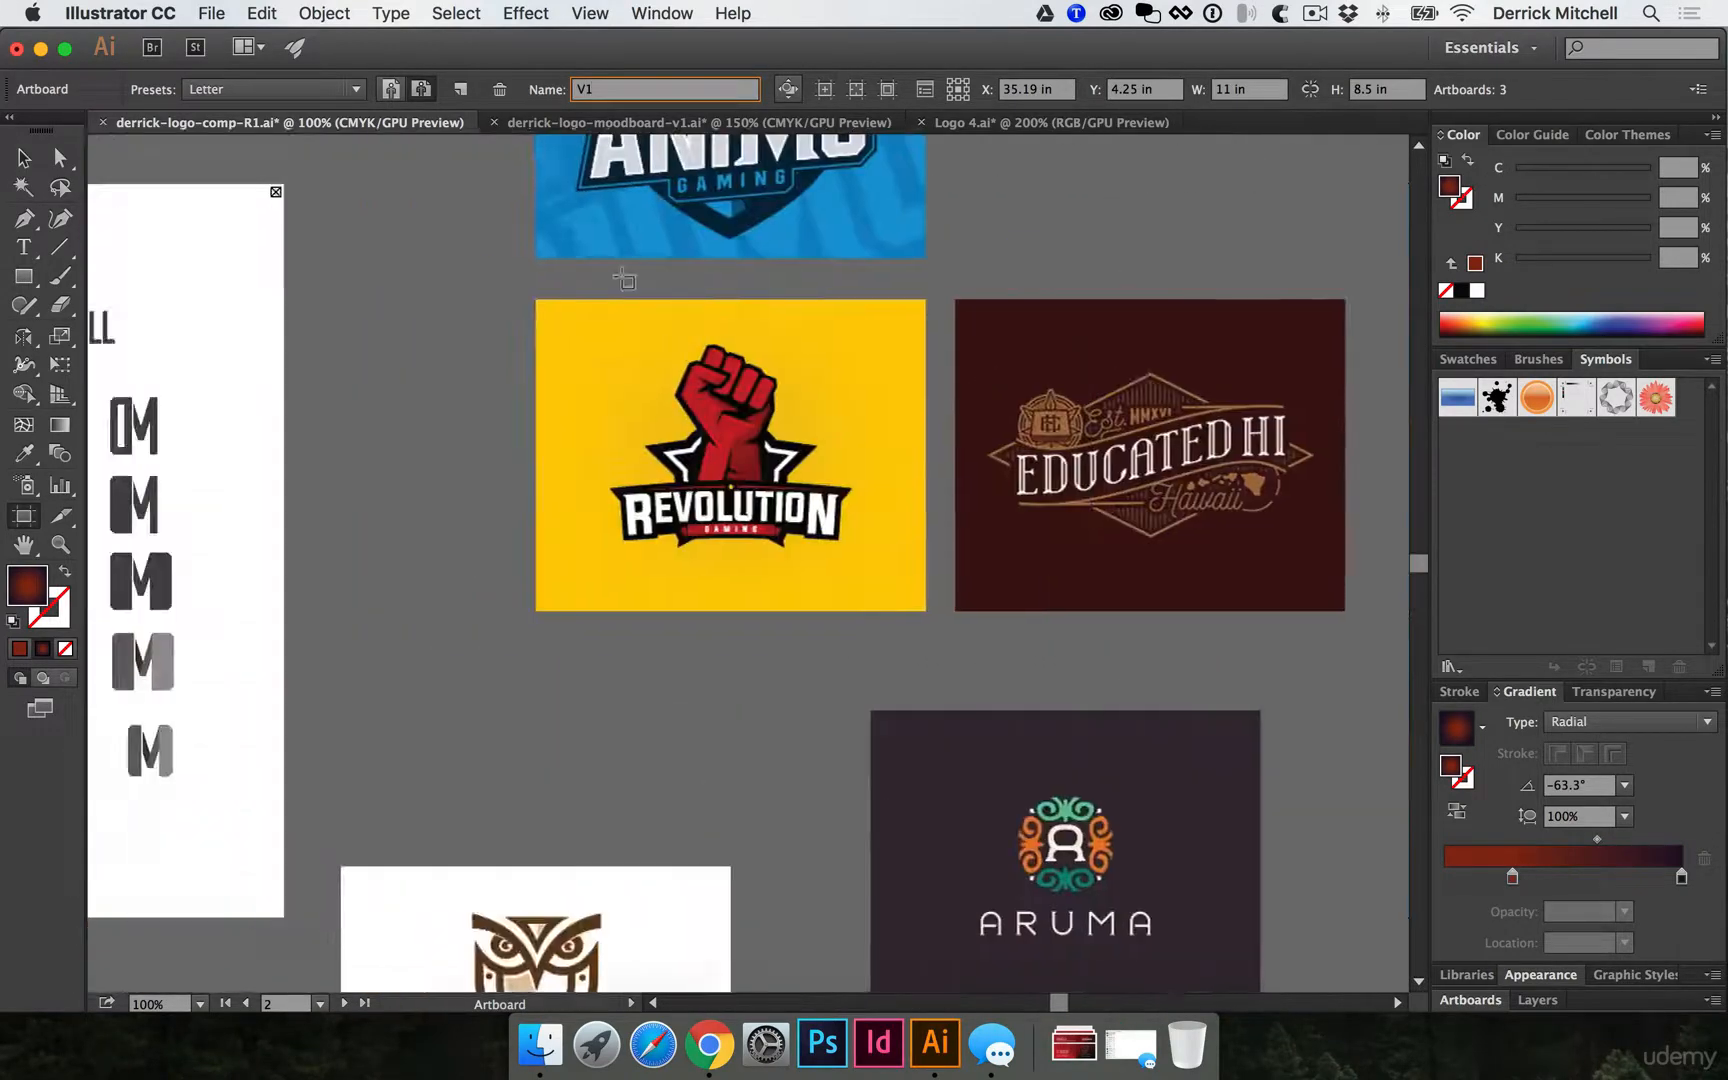
pyautogui.hscroll(-8, 618, 240)
pyautogui.click(644, 212)
pyautogui.hscroll(-15, 644, 212)
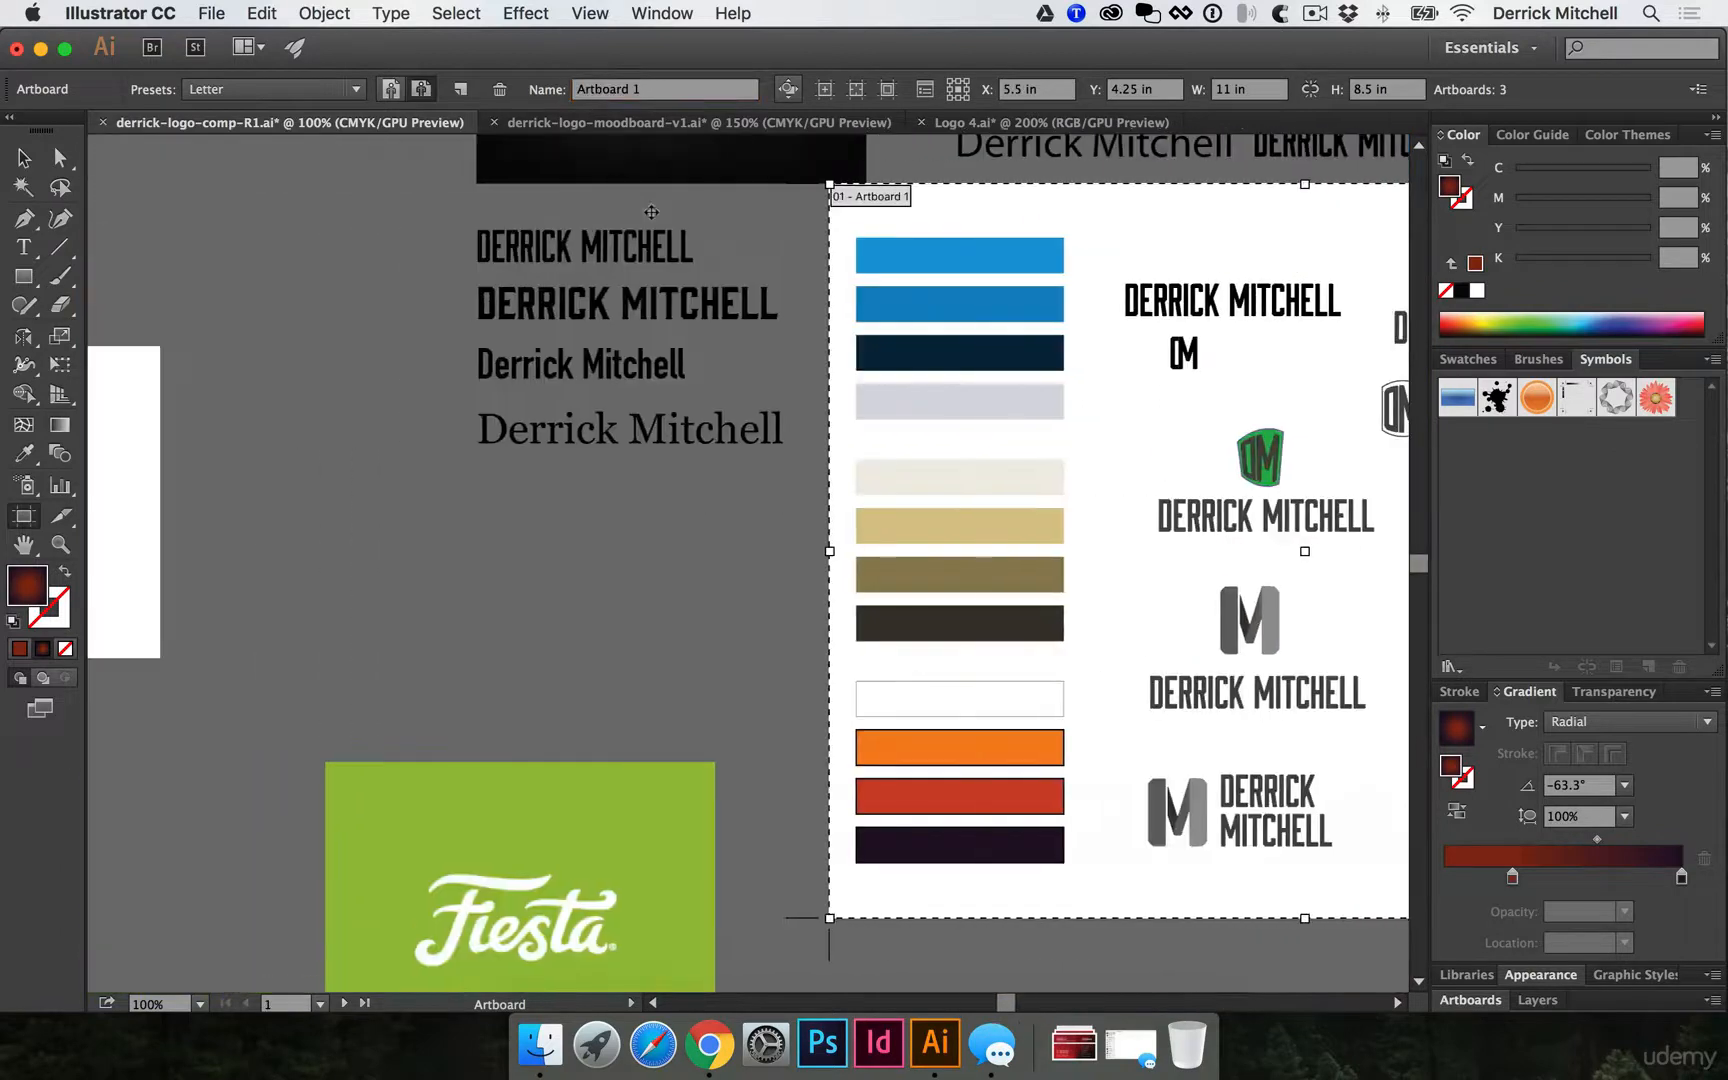
pyautogui.hscroll(8, 1079, 533)
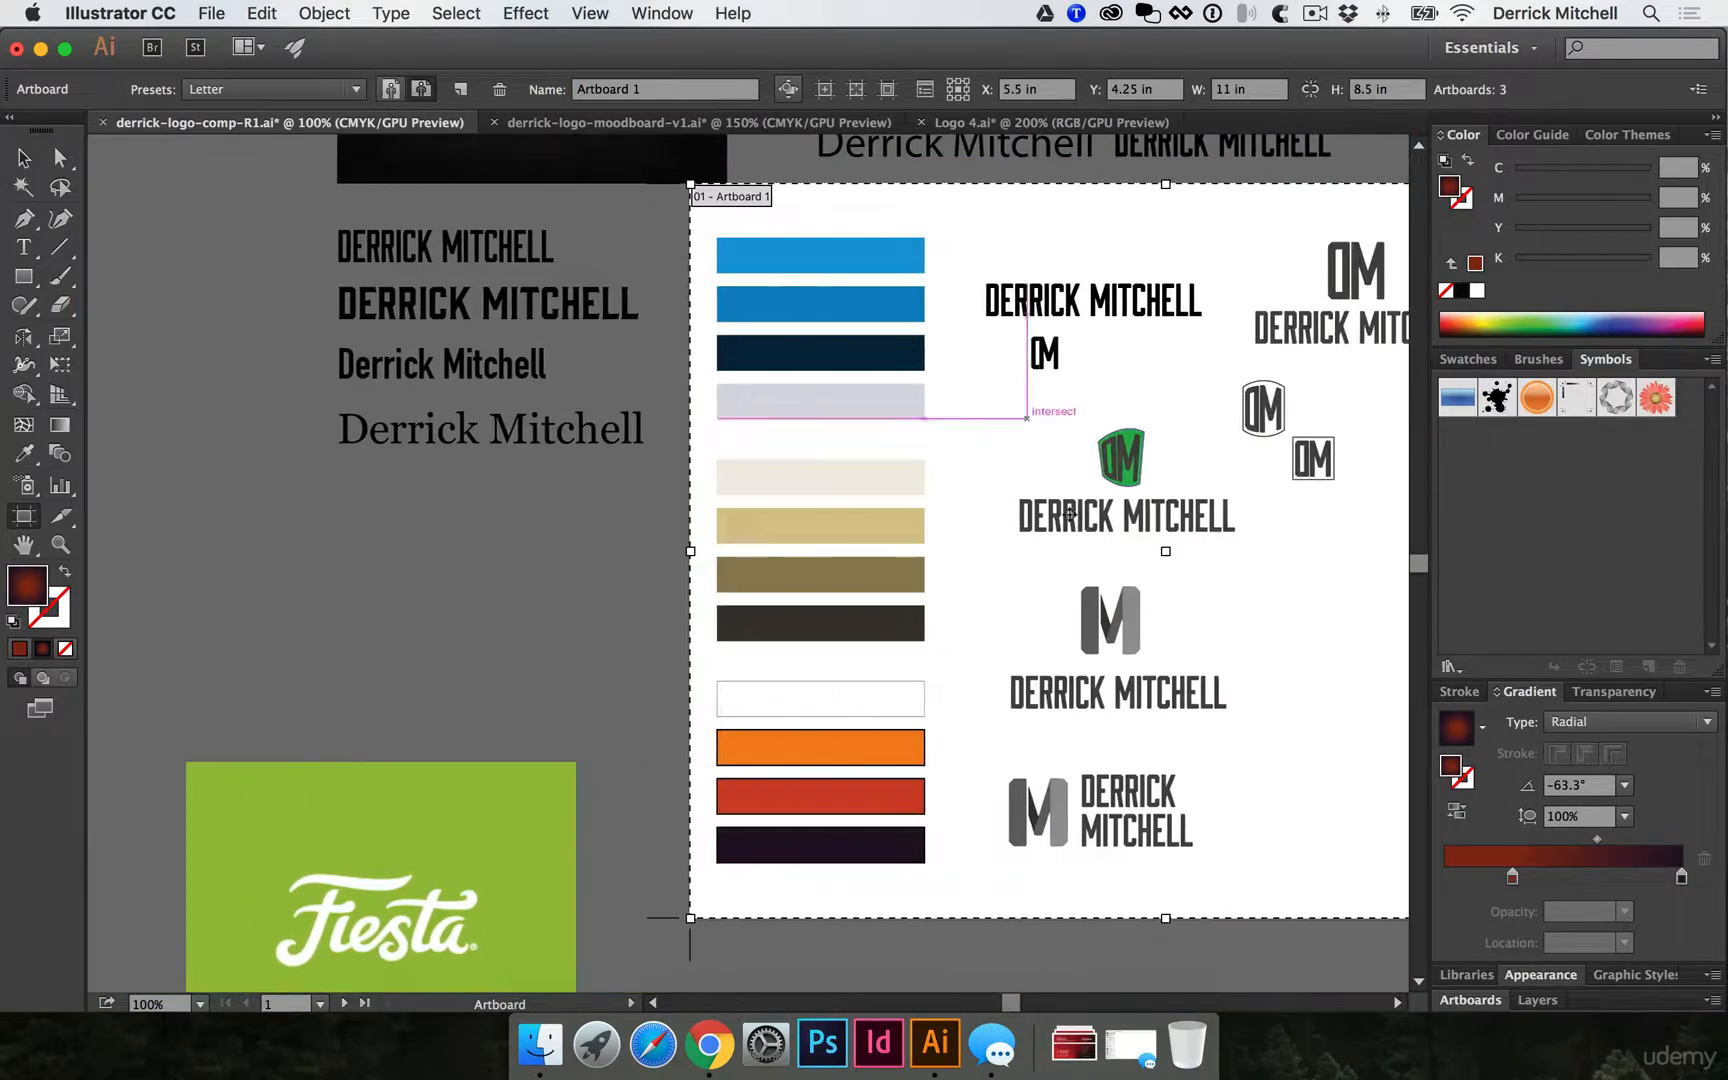
pyautogui.hscroll(3, 1079, 533)
pyautogui.click(1485, 1003)
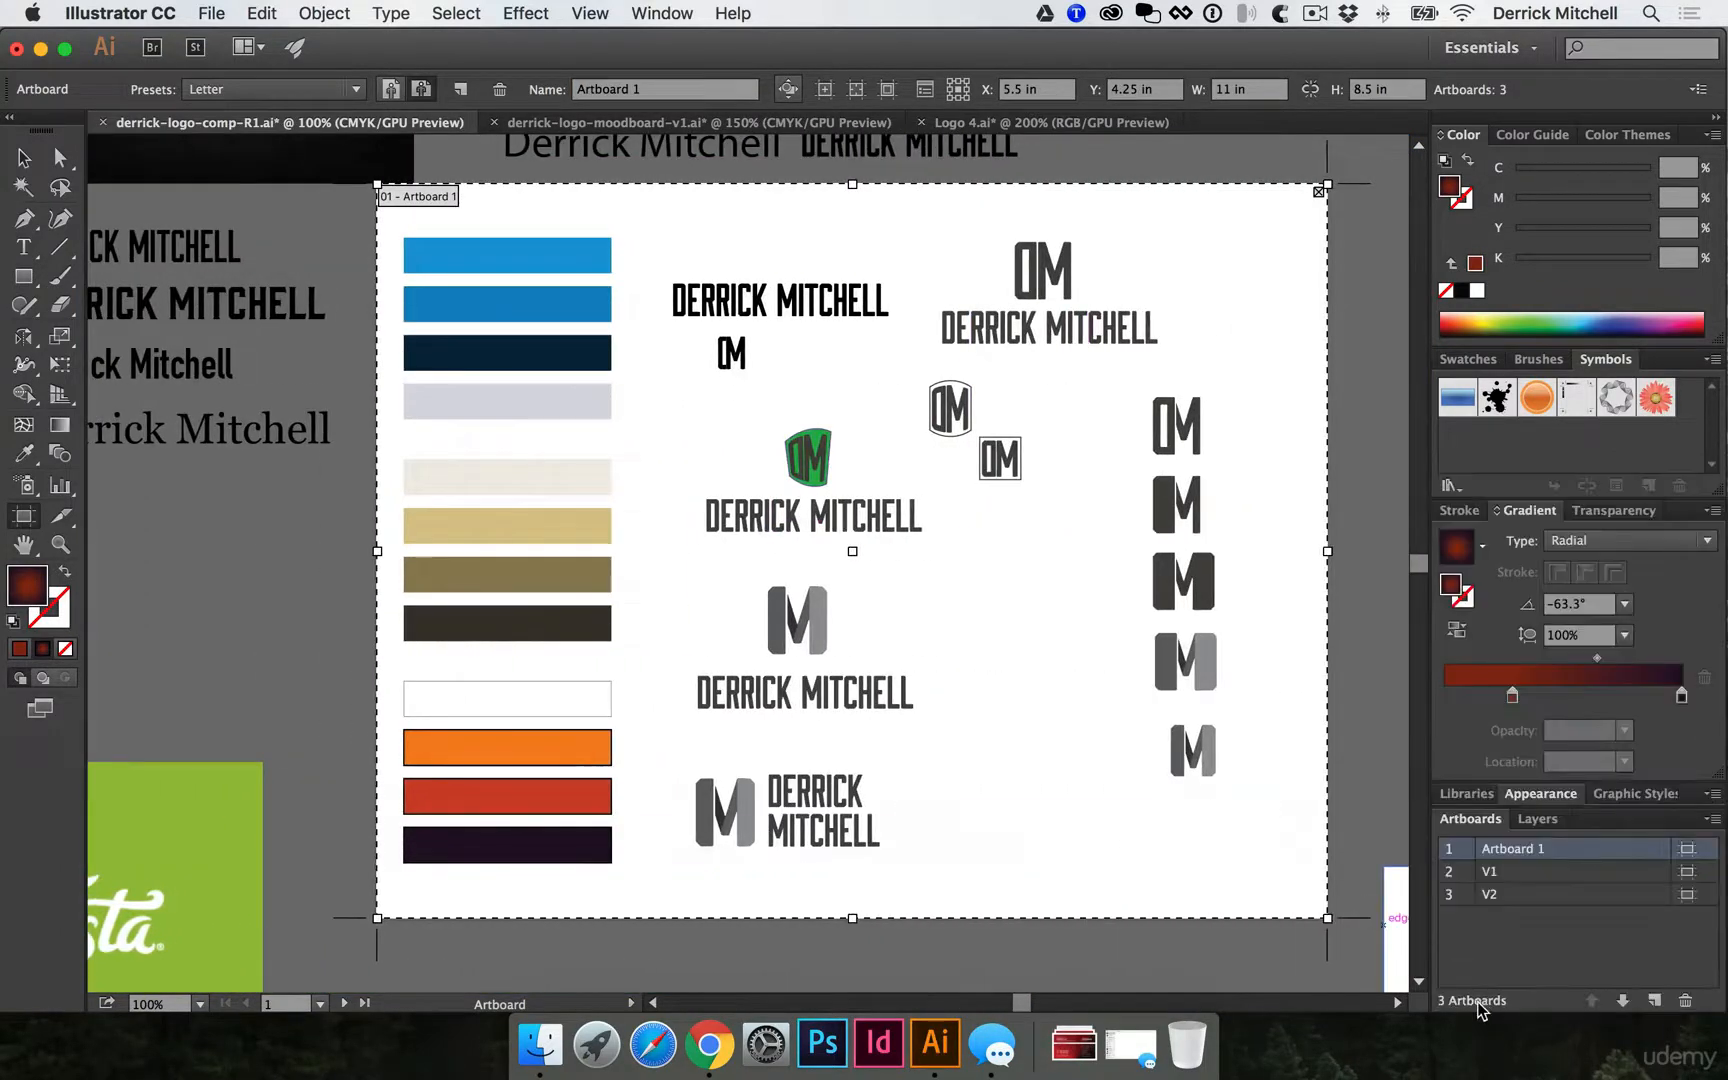
pyautogui.doubleClick(1520, 848)
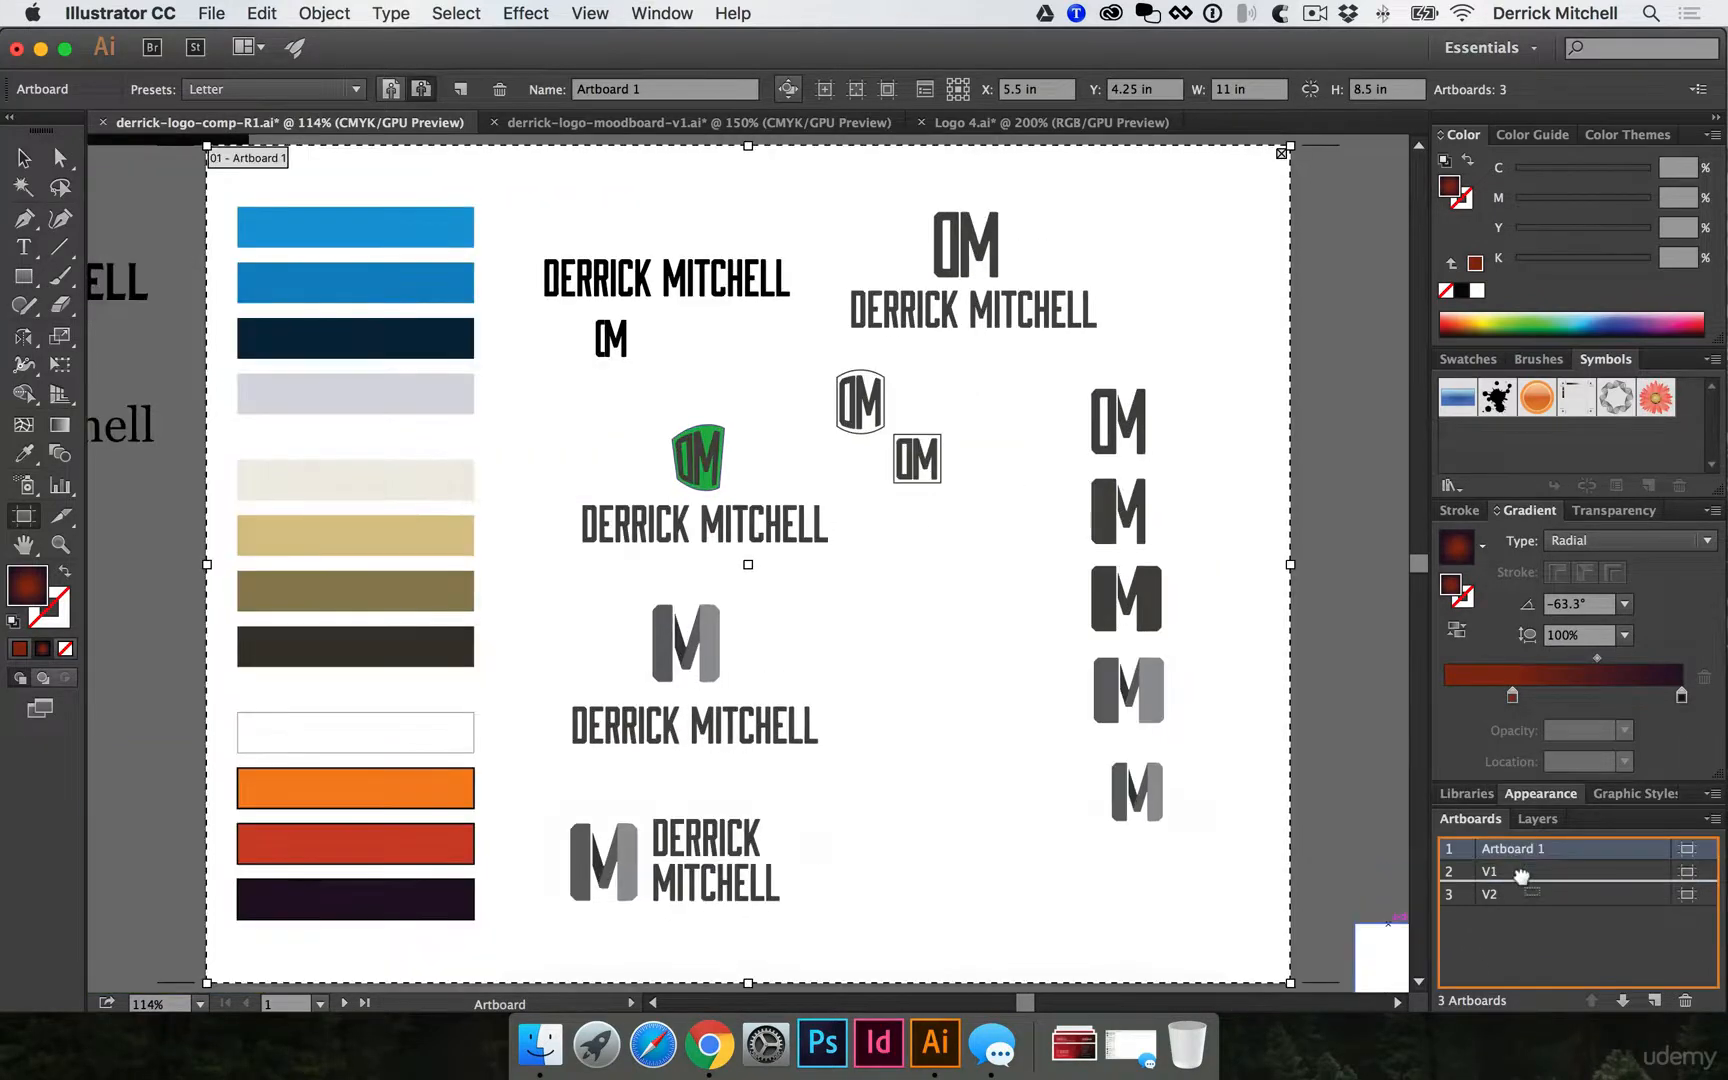
# Try moving Artboard 1 below V1 in the artboard order, and return it to first place.
pyautogui.moveTo(1520, 848); pyautogui.dragTo(1520, 875)
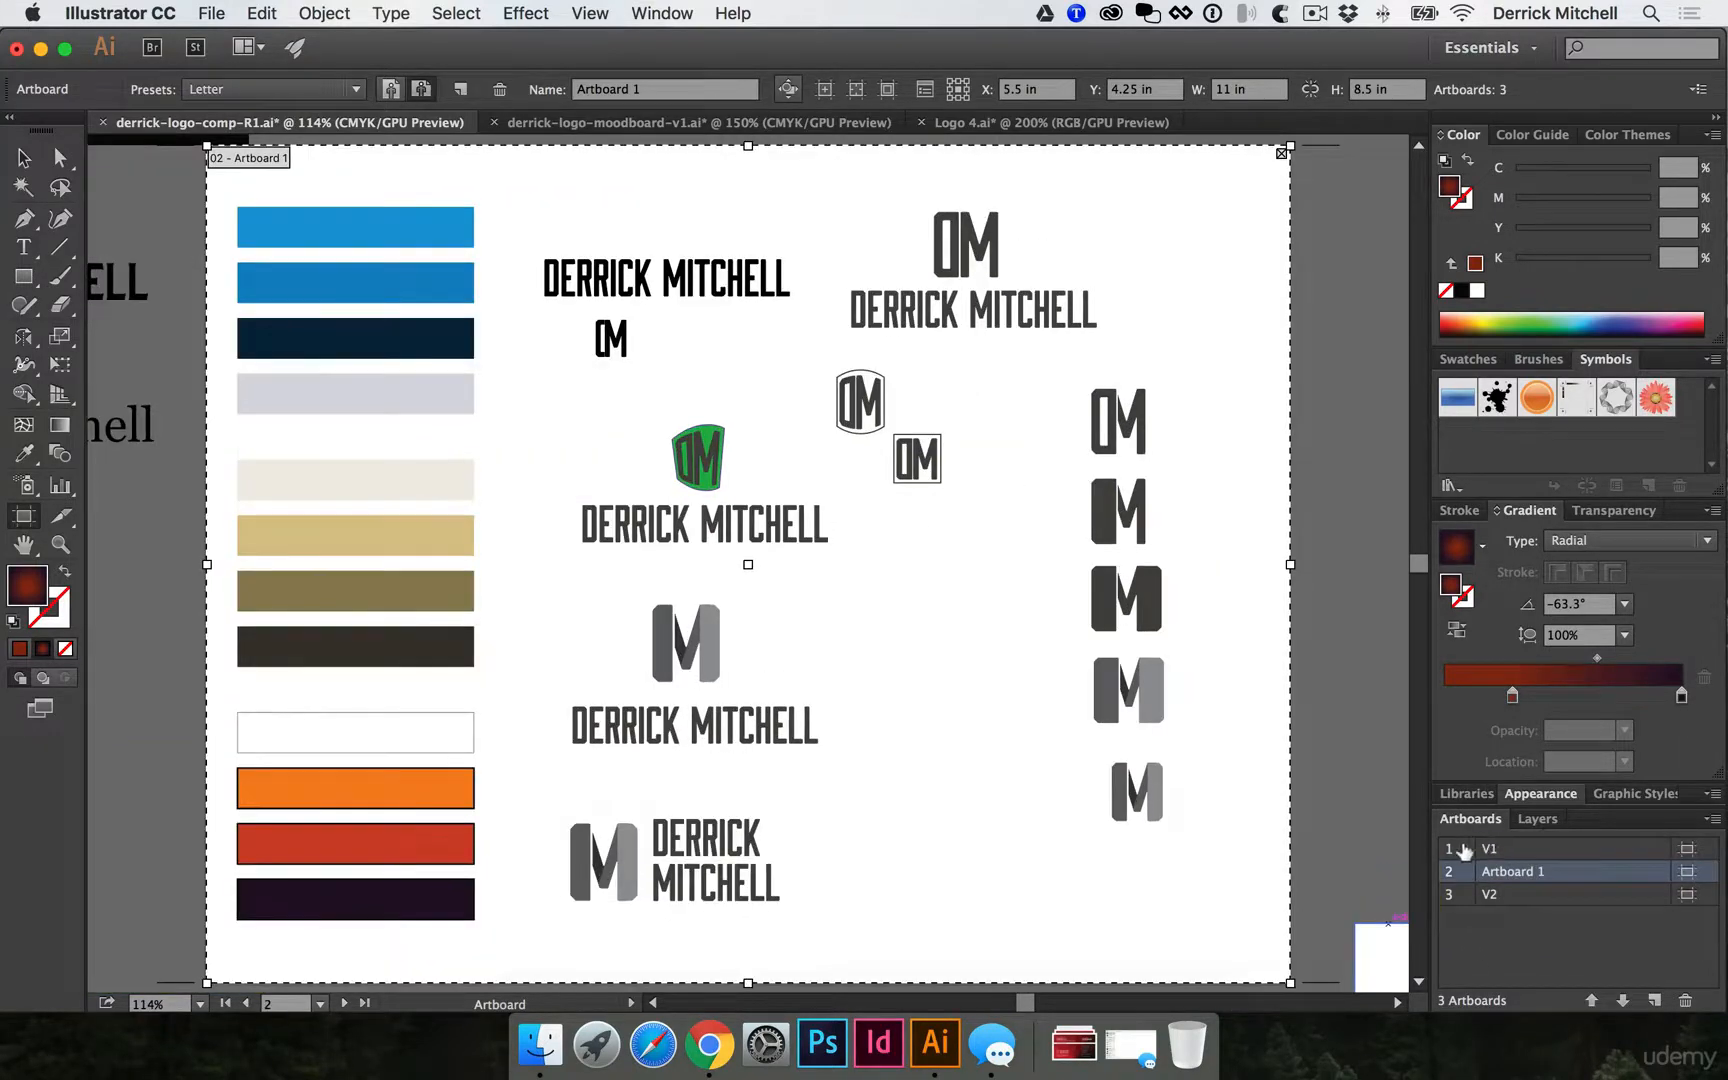
pyautogui.moveTo(1523, 872); pyautogui.dragTo(1526, 848)
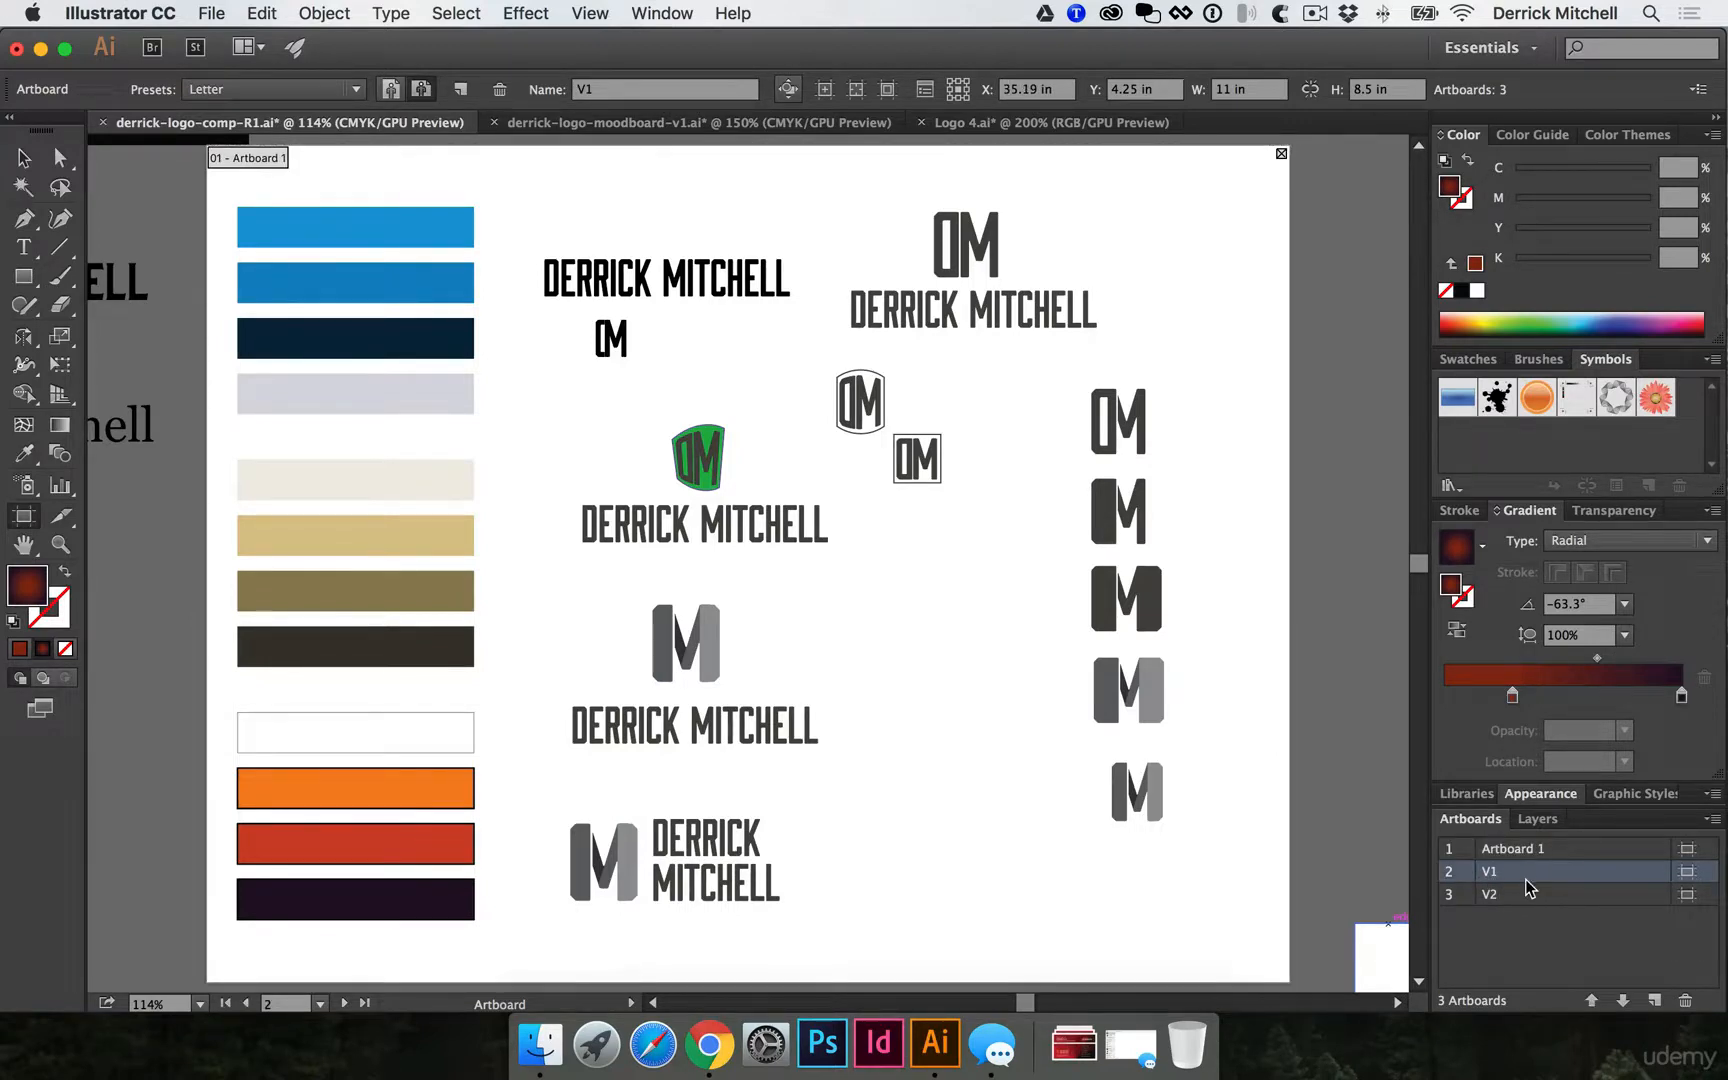
# Save the logo comp document.
pyautogui.hscroll(5, 1060, 436)
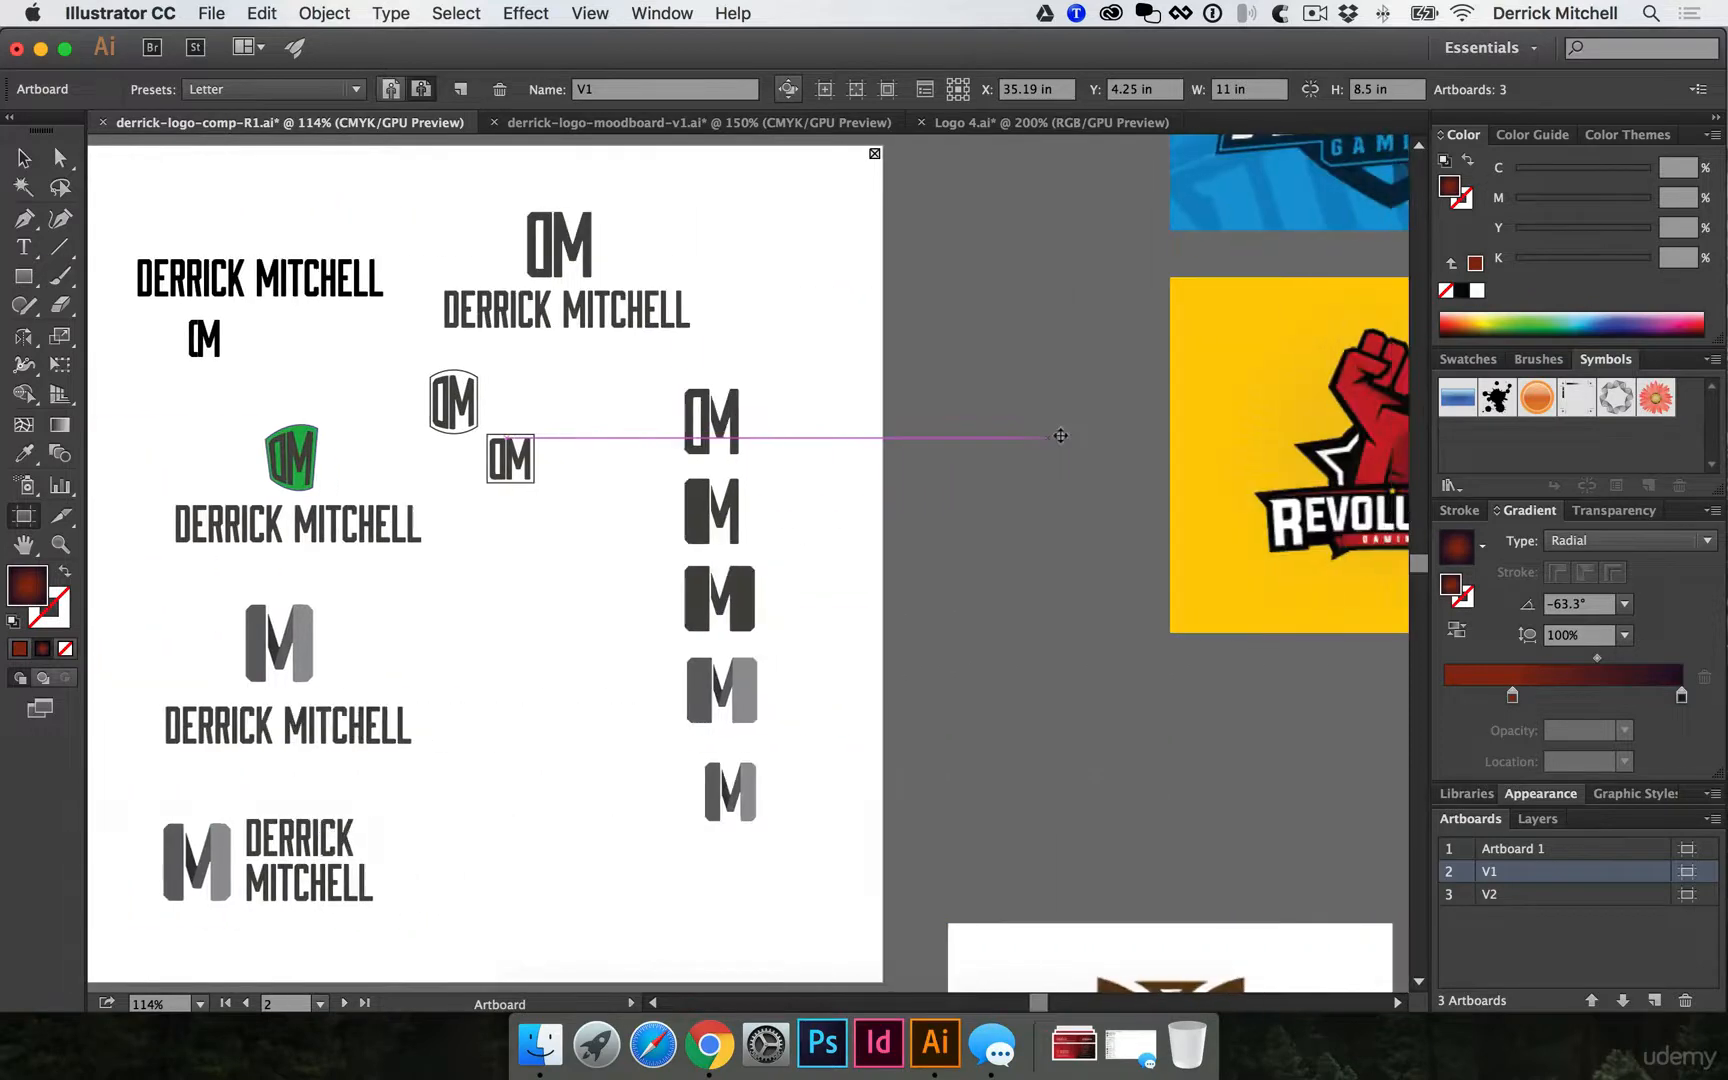
pyautogui.hscroll(12, 1060, 436)
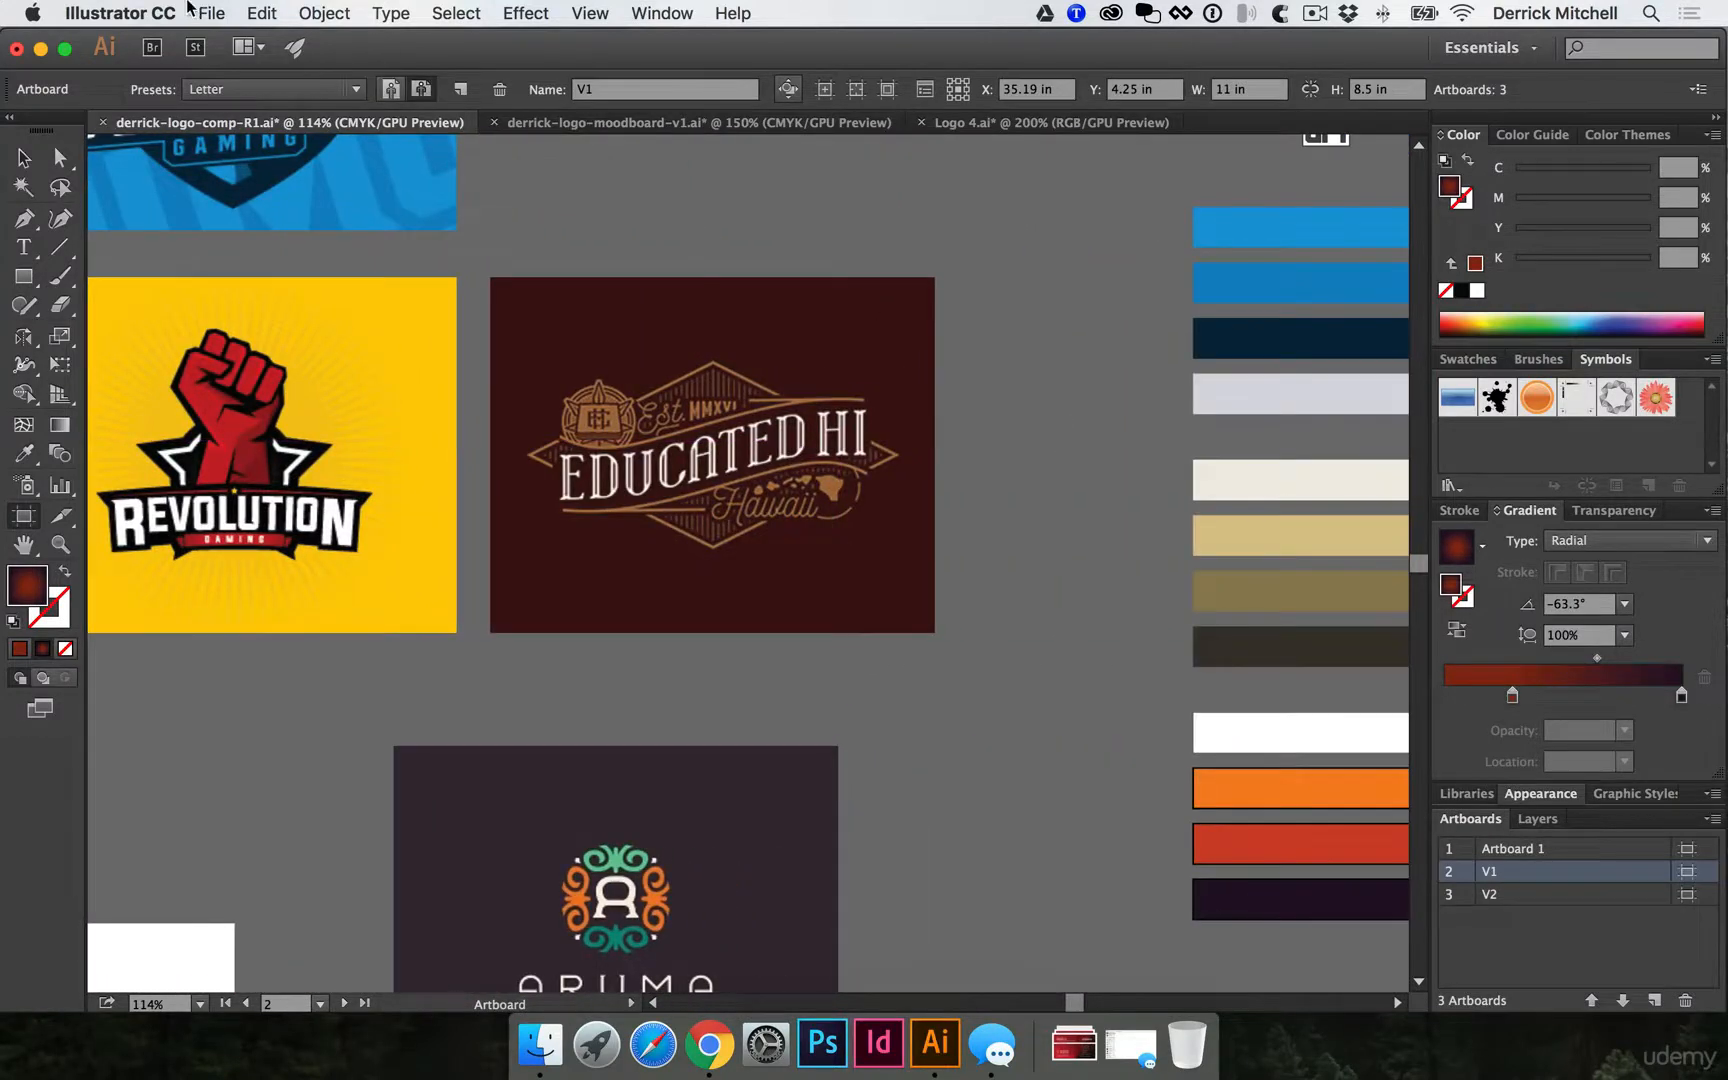
pyautogui.press('v')
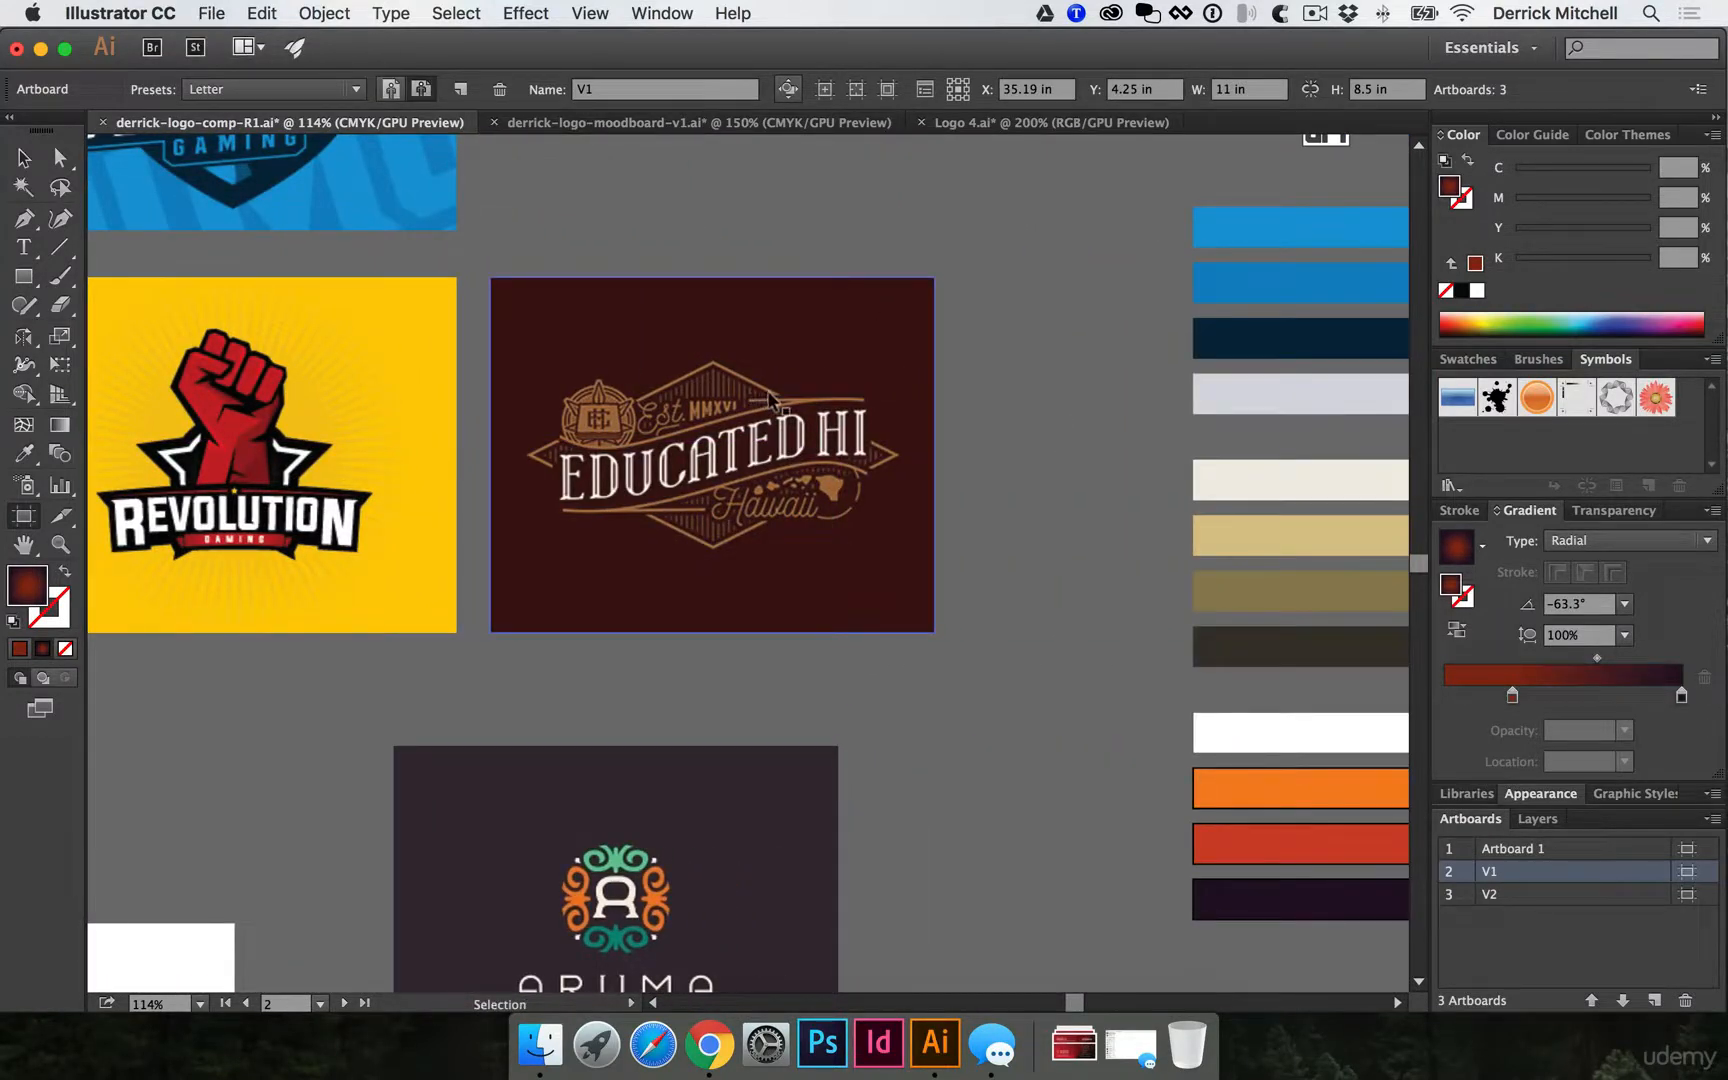
pyautogui.press('super+s')
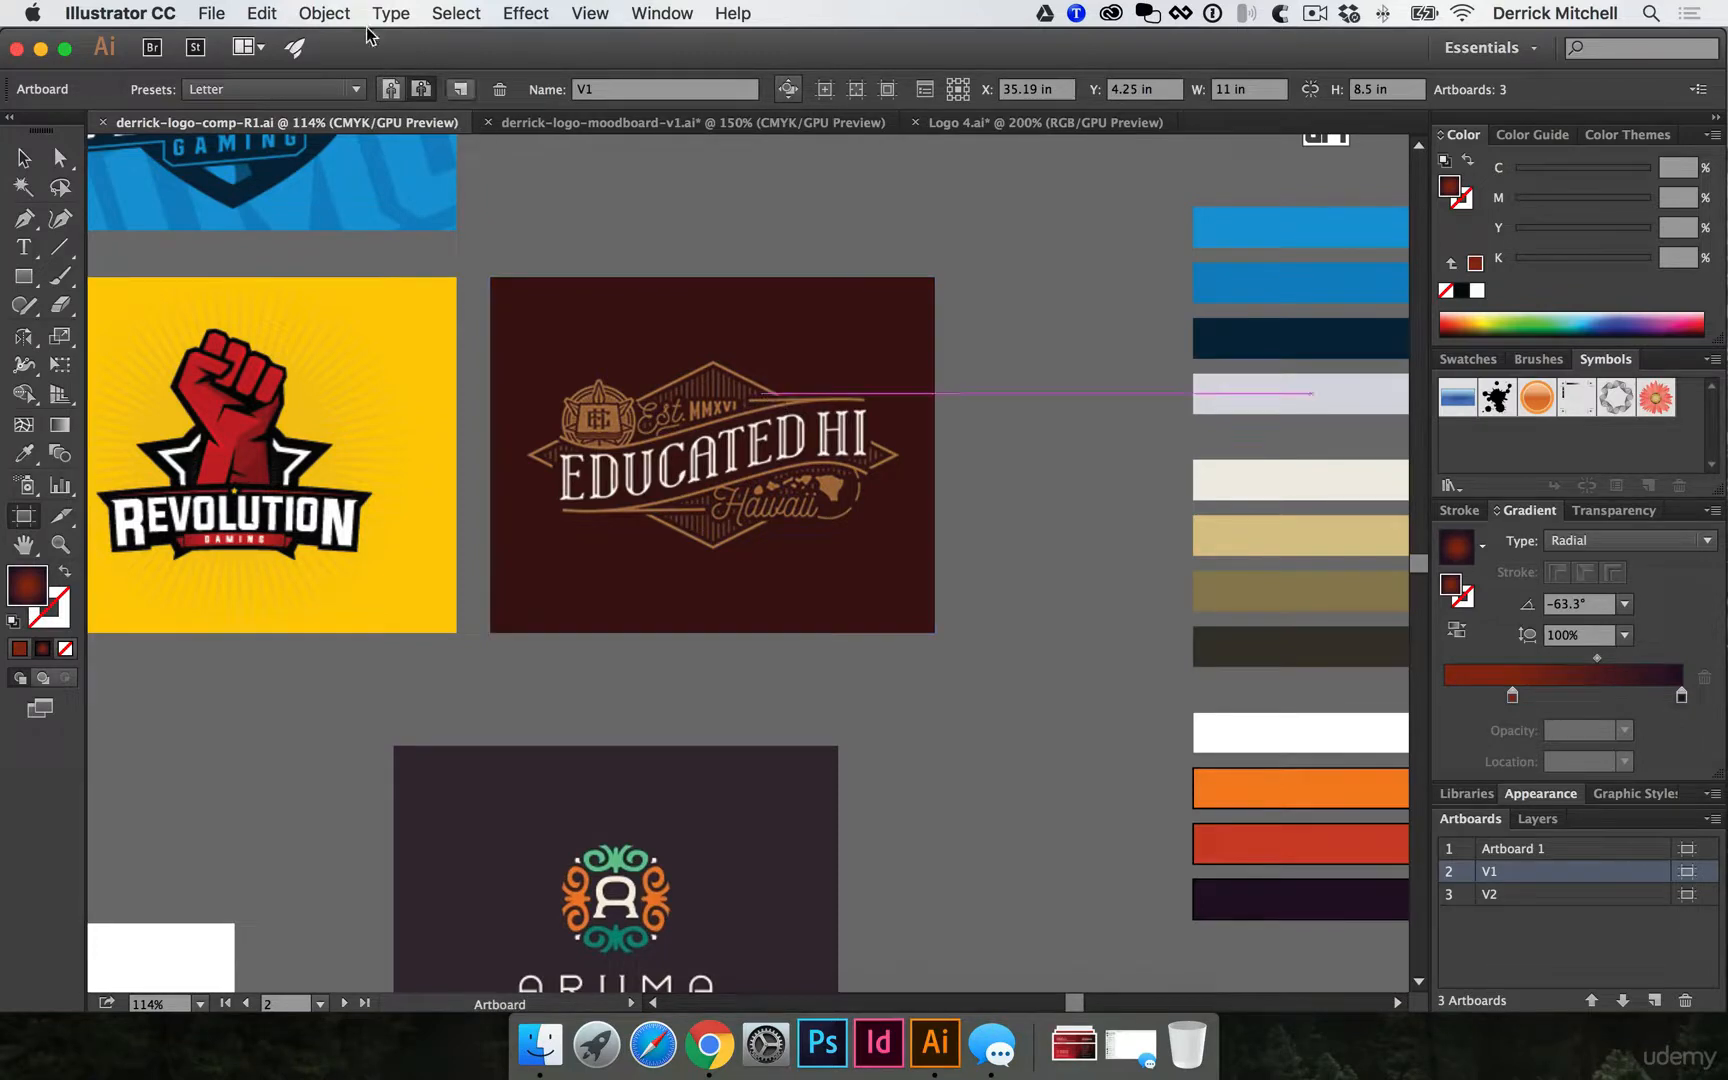
# Start an export to the Desktop that uses artboards, limited to the range 2-3.
pyautogui.click(211, 13)
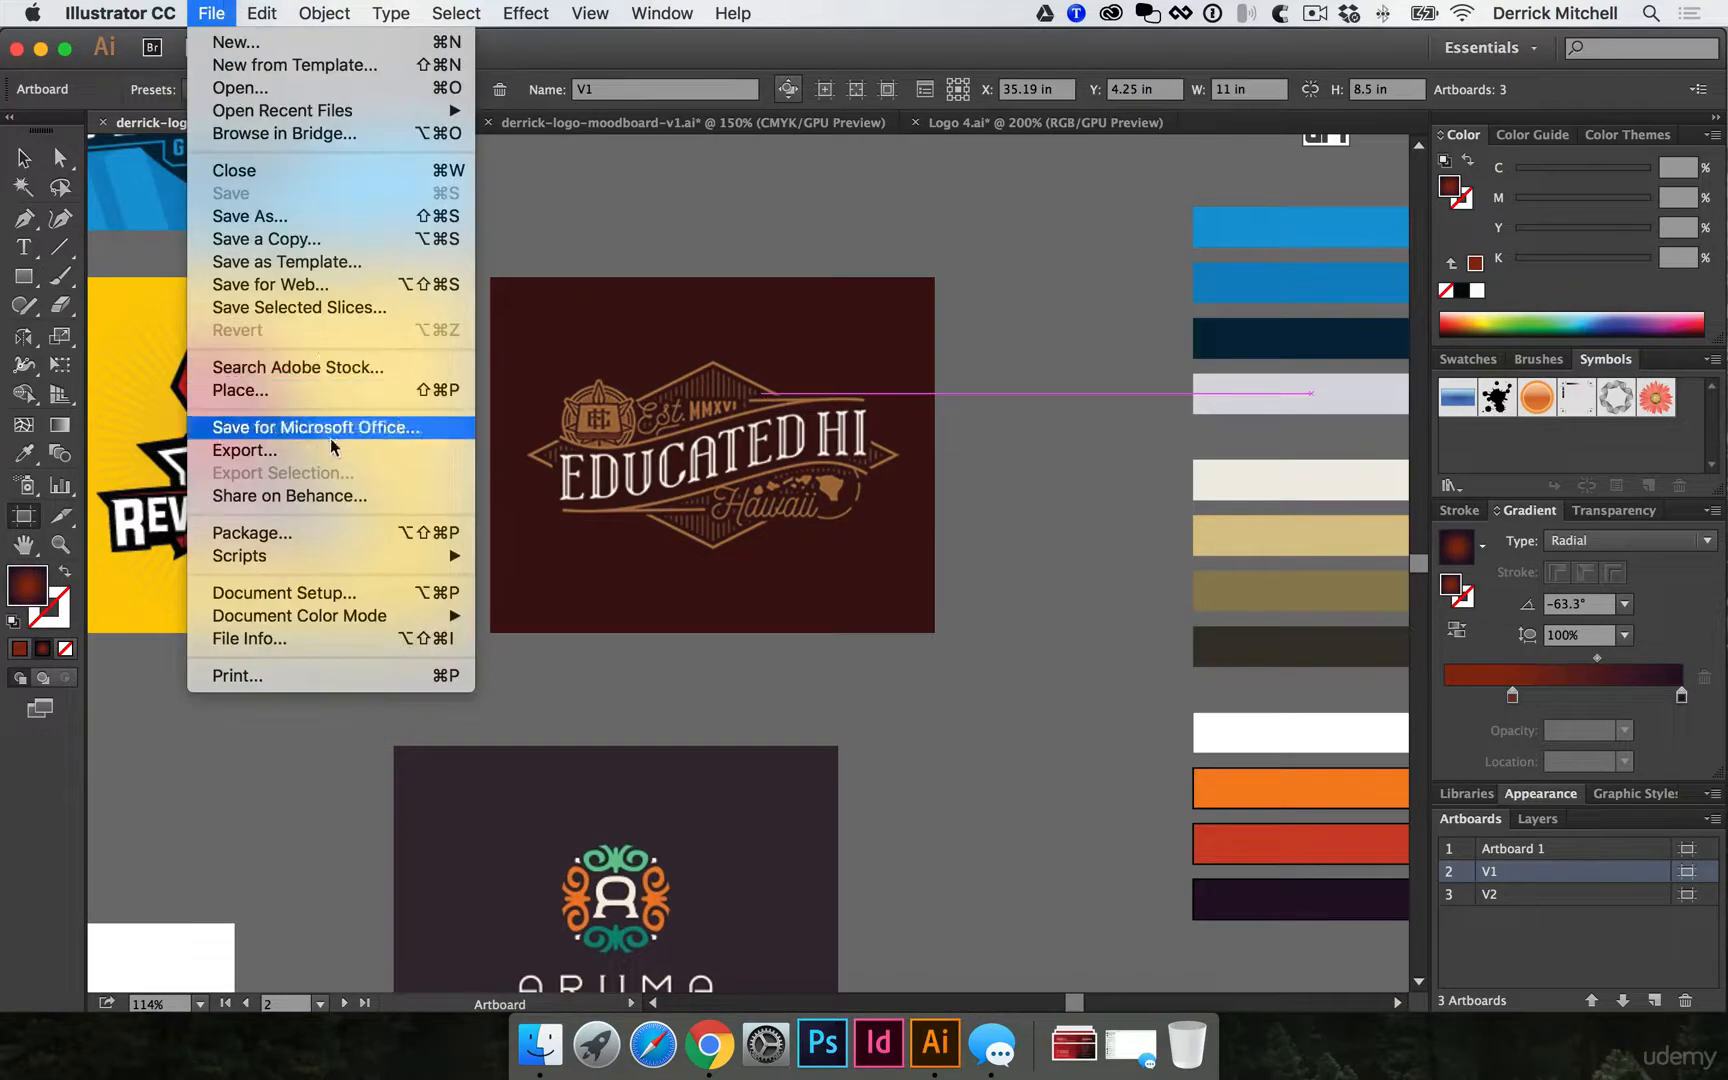
pyautogui.click(300, 450)
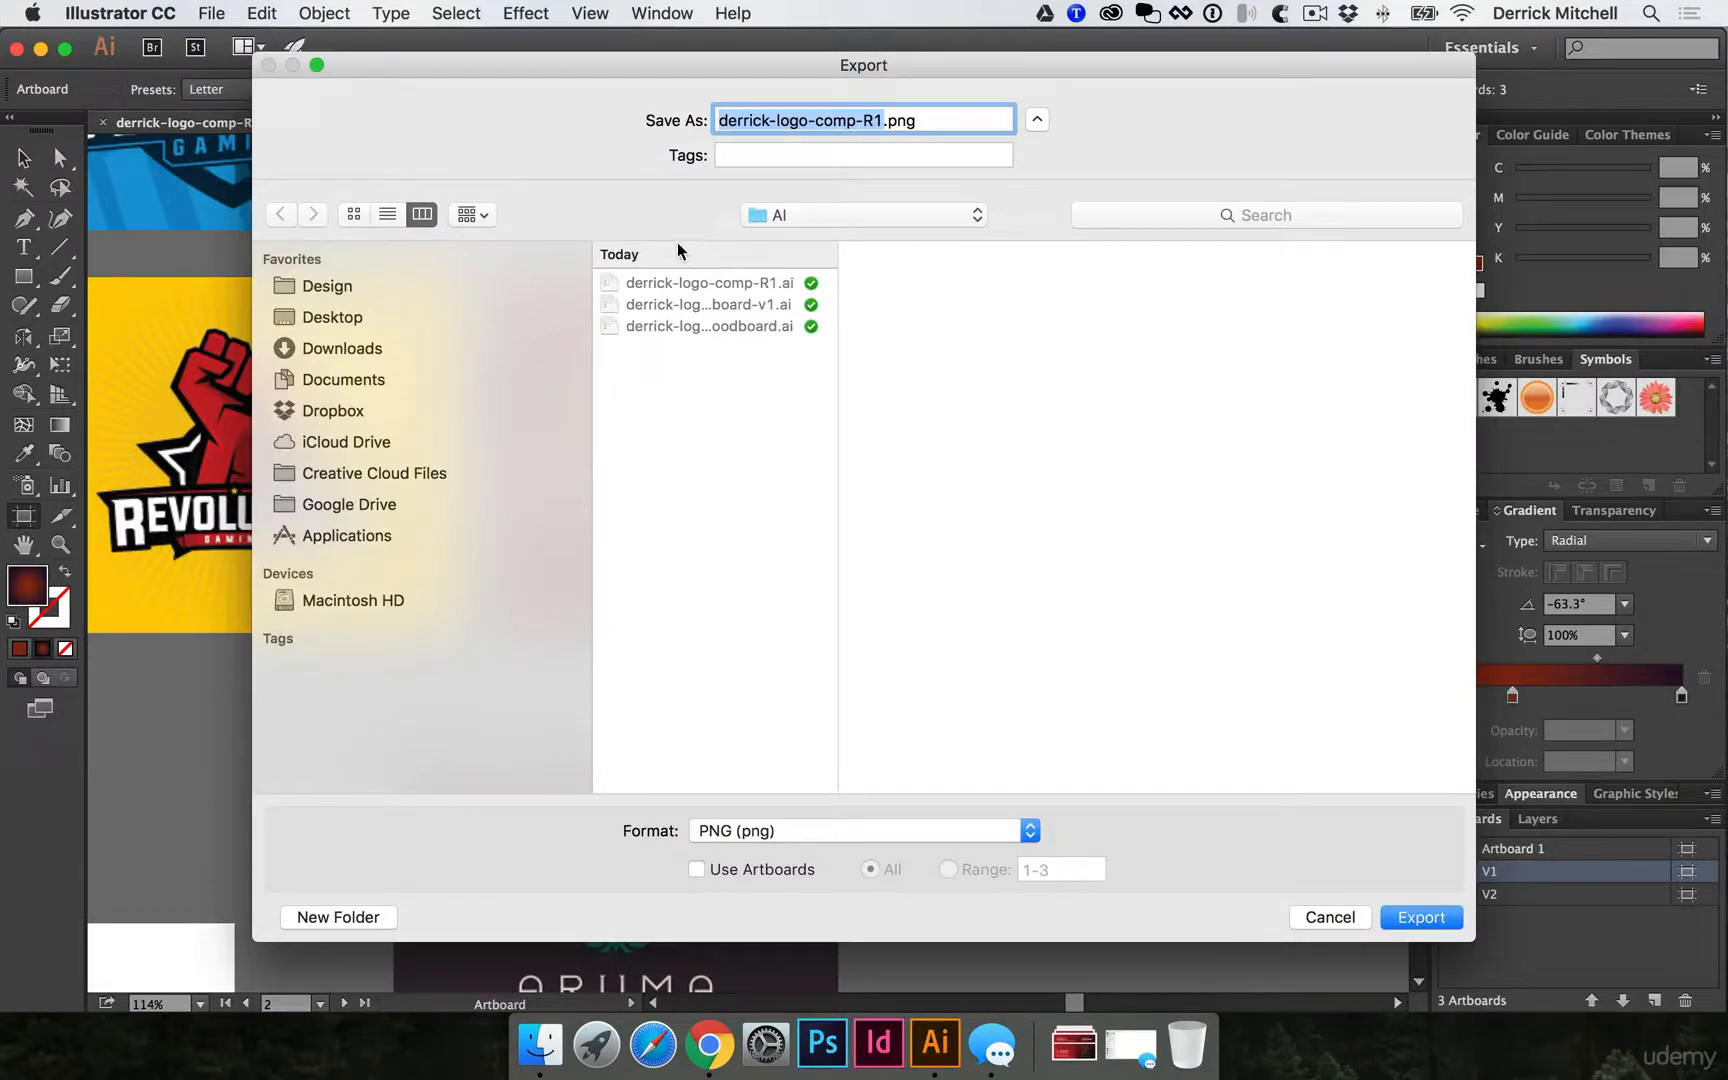
pyautogui.click(345, 320)
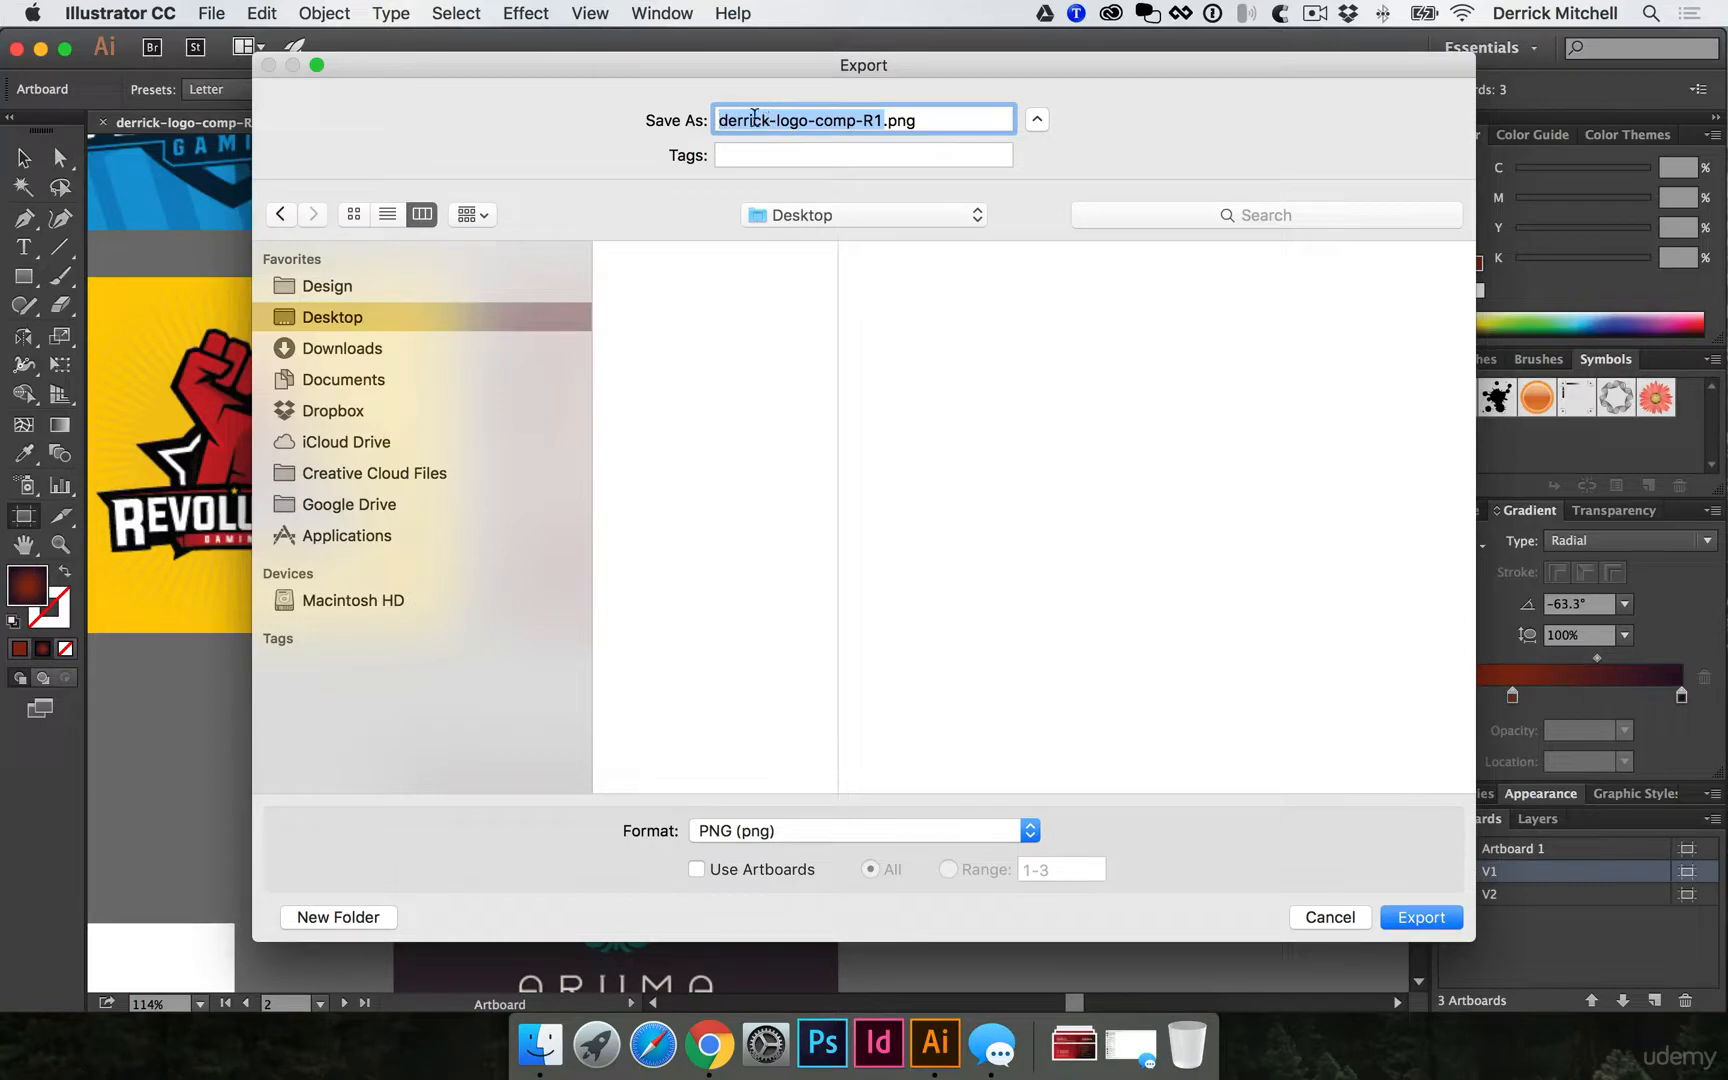
pyautogui.click(758, 869)
pyautogui.click(948, 869)
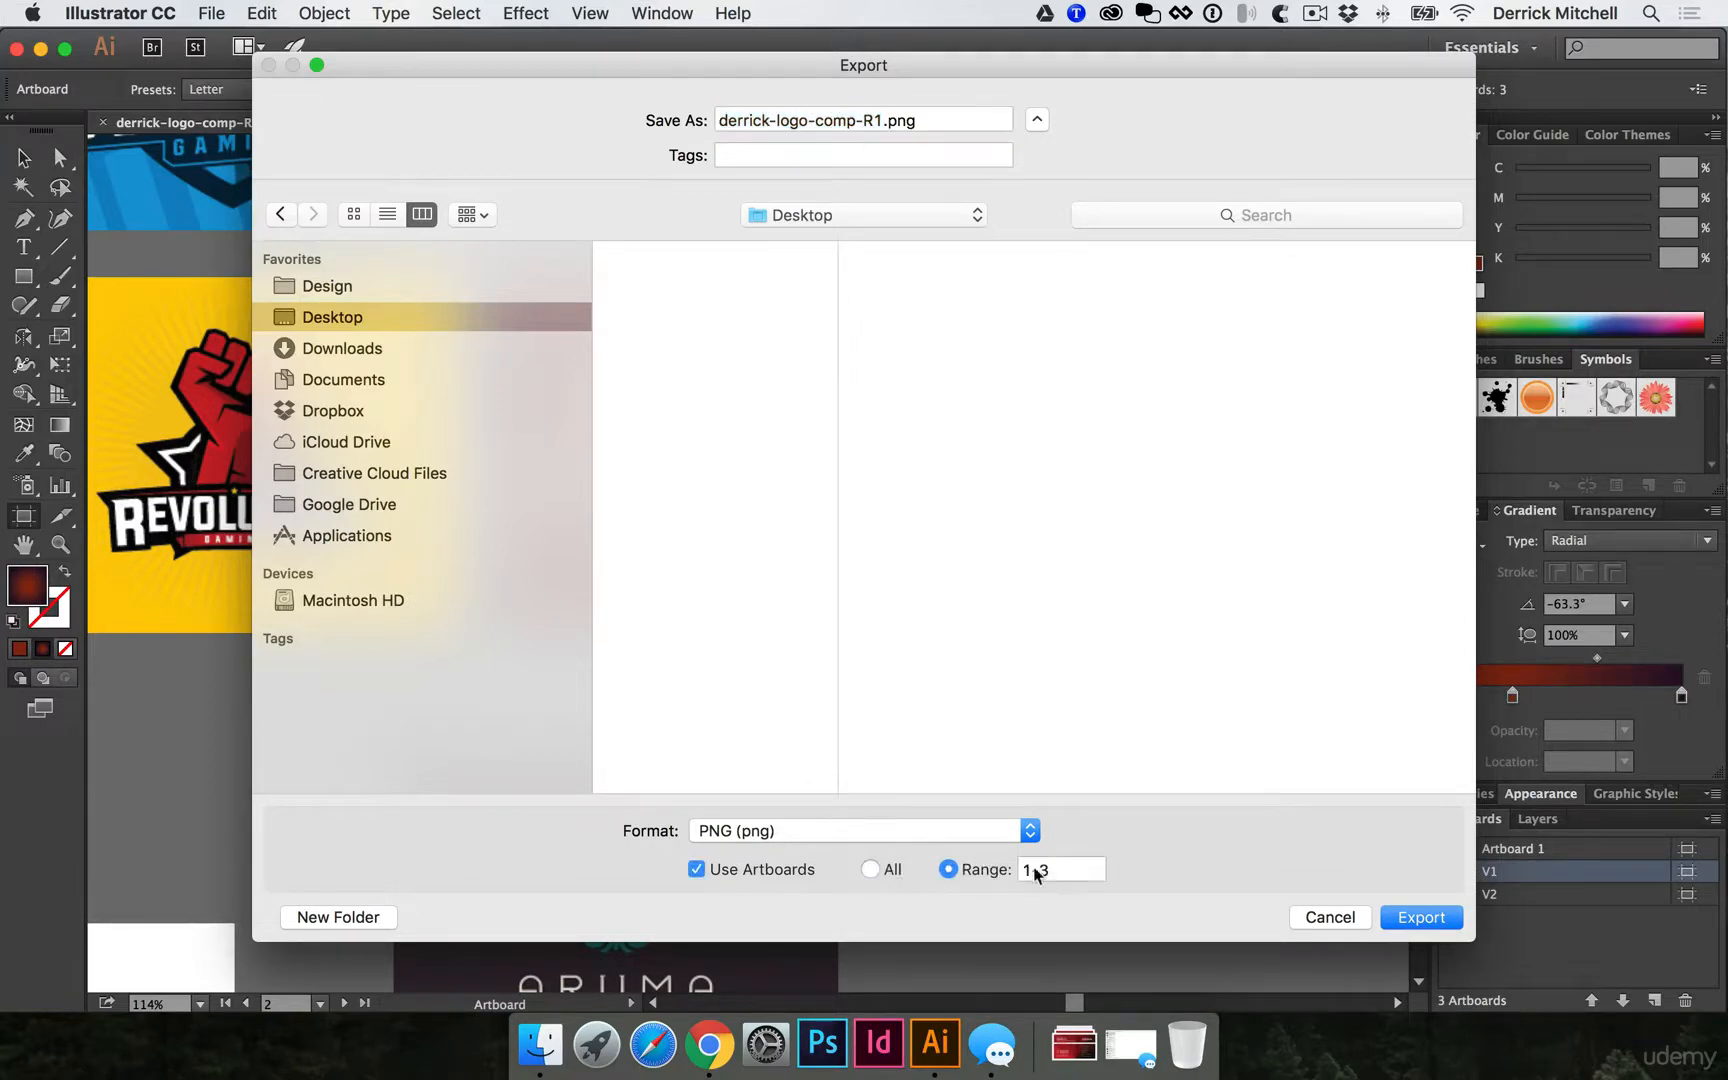
pyautogui.write('2')
# Try the artboard range 1,3 for the export, and set it back to 2-3.
pyautogui.moveTo(1052, 869); pyautogui.dragTo(994, 850)
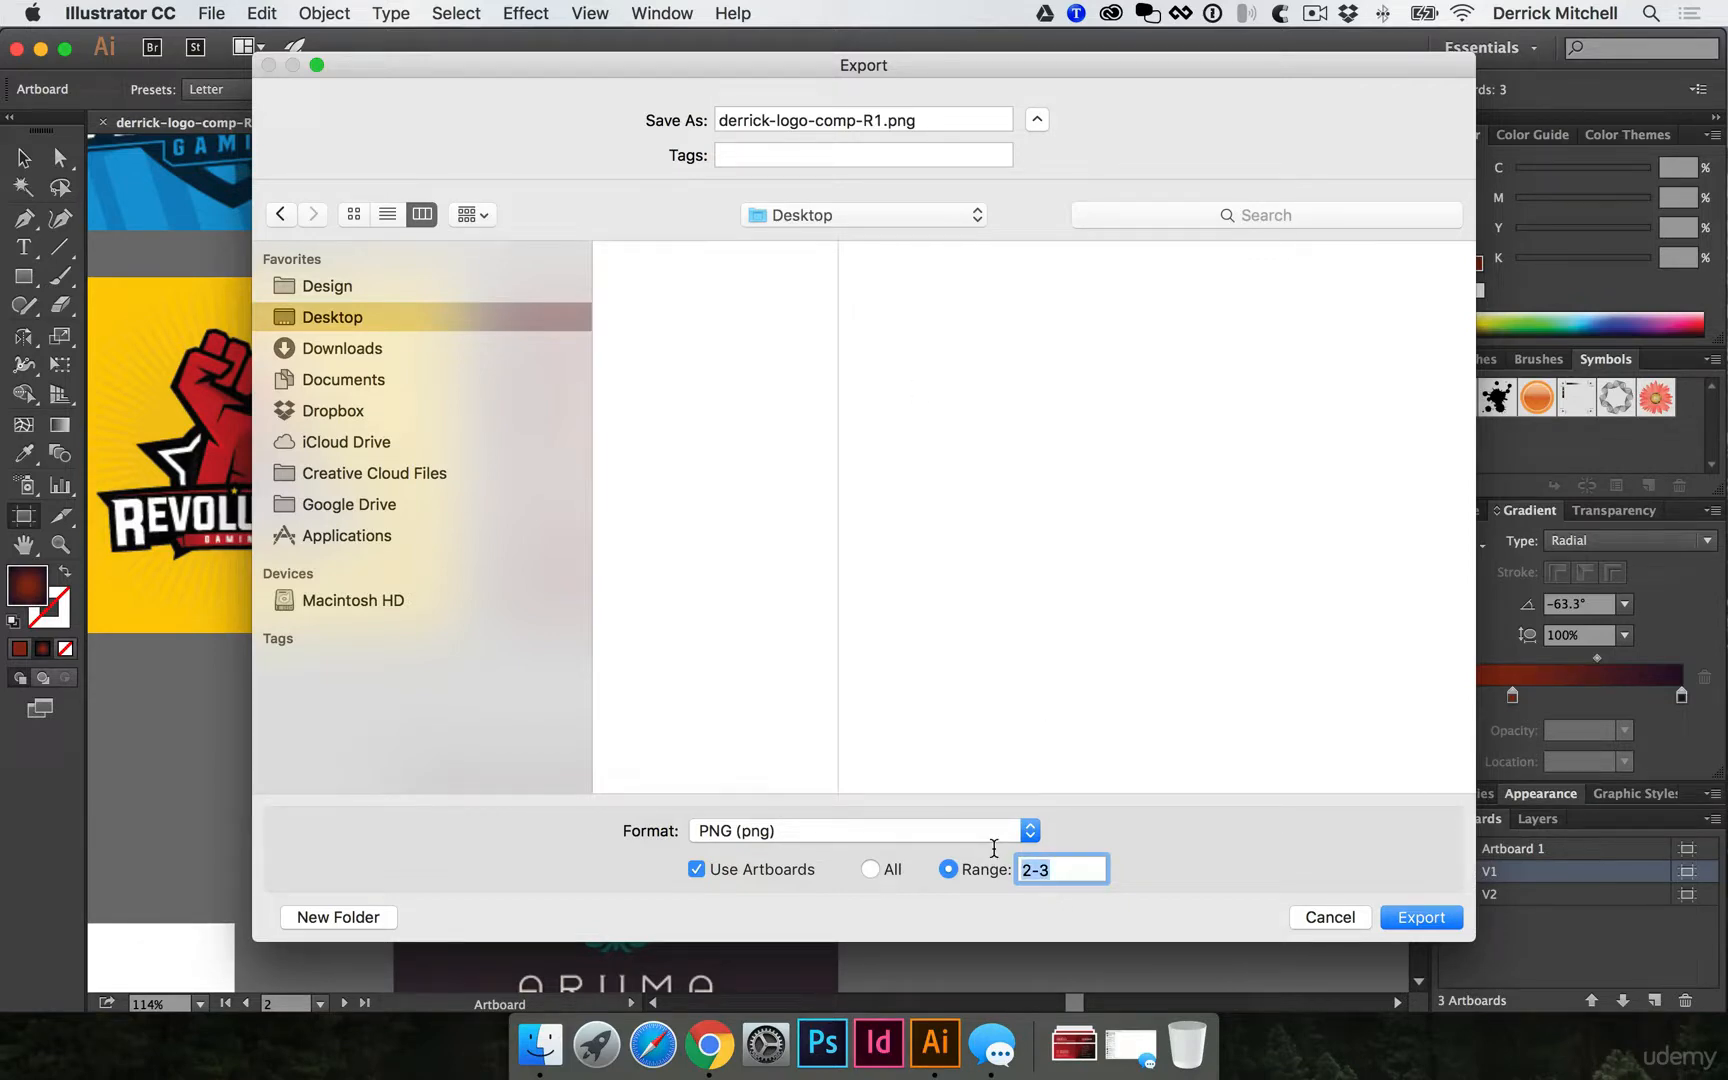
pyautogui.write('1,3')
pyautogui.moveTo(1057, 873); pyautogui.dragTo(966, 857)
pyautogui.write('2')
# Choose JPEG (jpg) as the export format and proceed with the export.
pyautogui.click(756, 845)
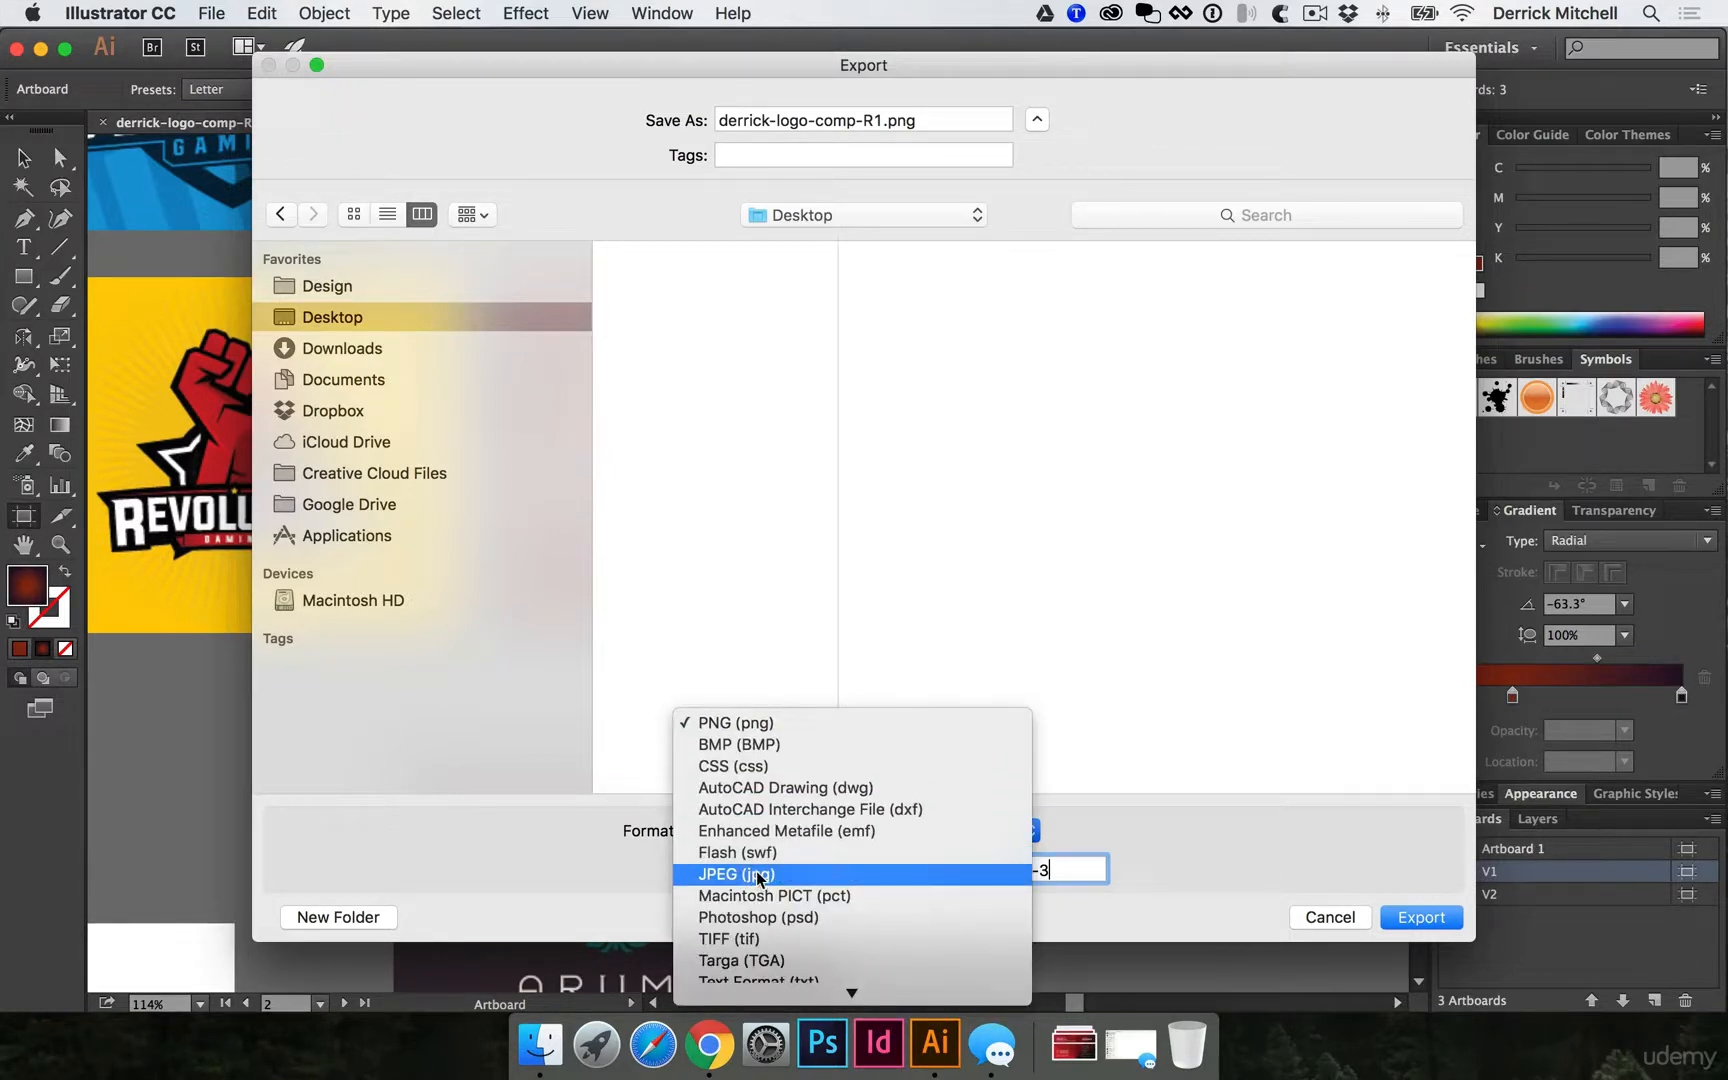
pyautogui.click(757, 878)
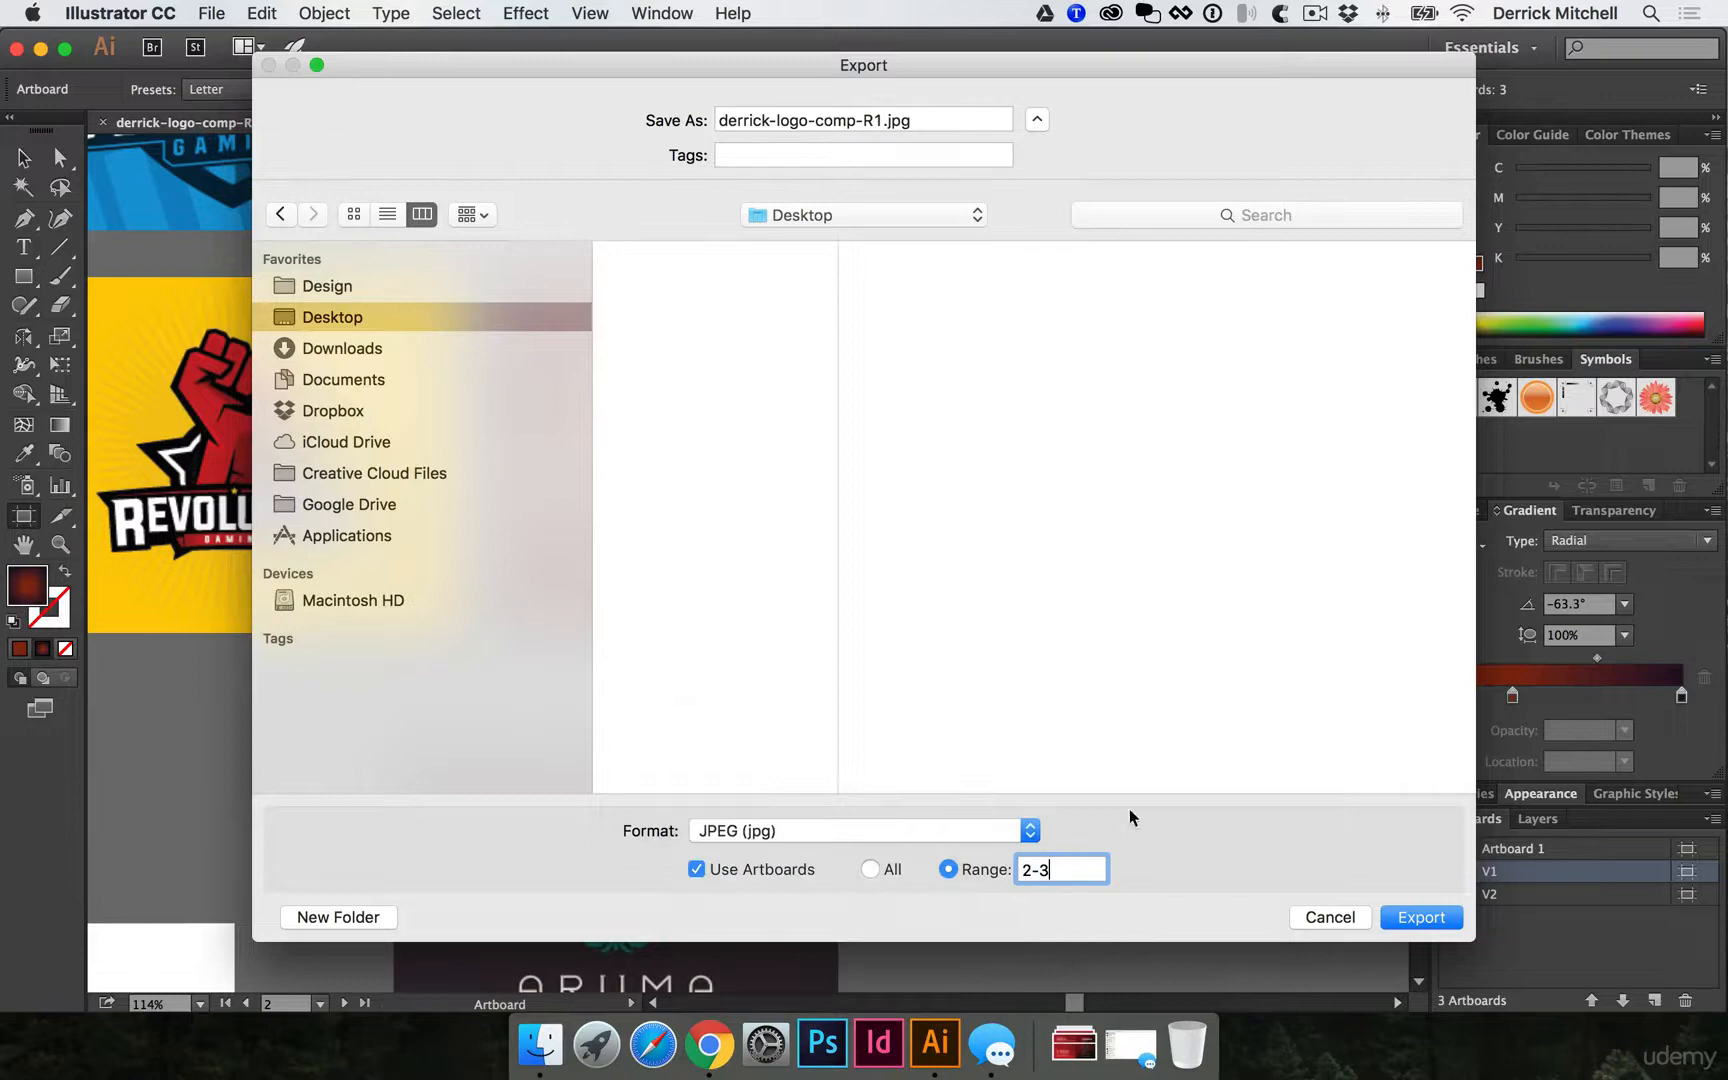
pyautogui.click(1414, 918)
# Set the JPEG options to RGB, quality 8, Medium (150 ppi) resolution and an embedded ICC profile, and complete the export.
pyautogui.click(257, 236)
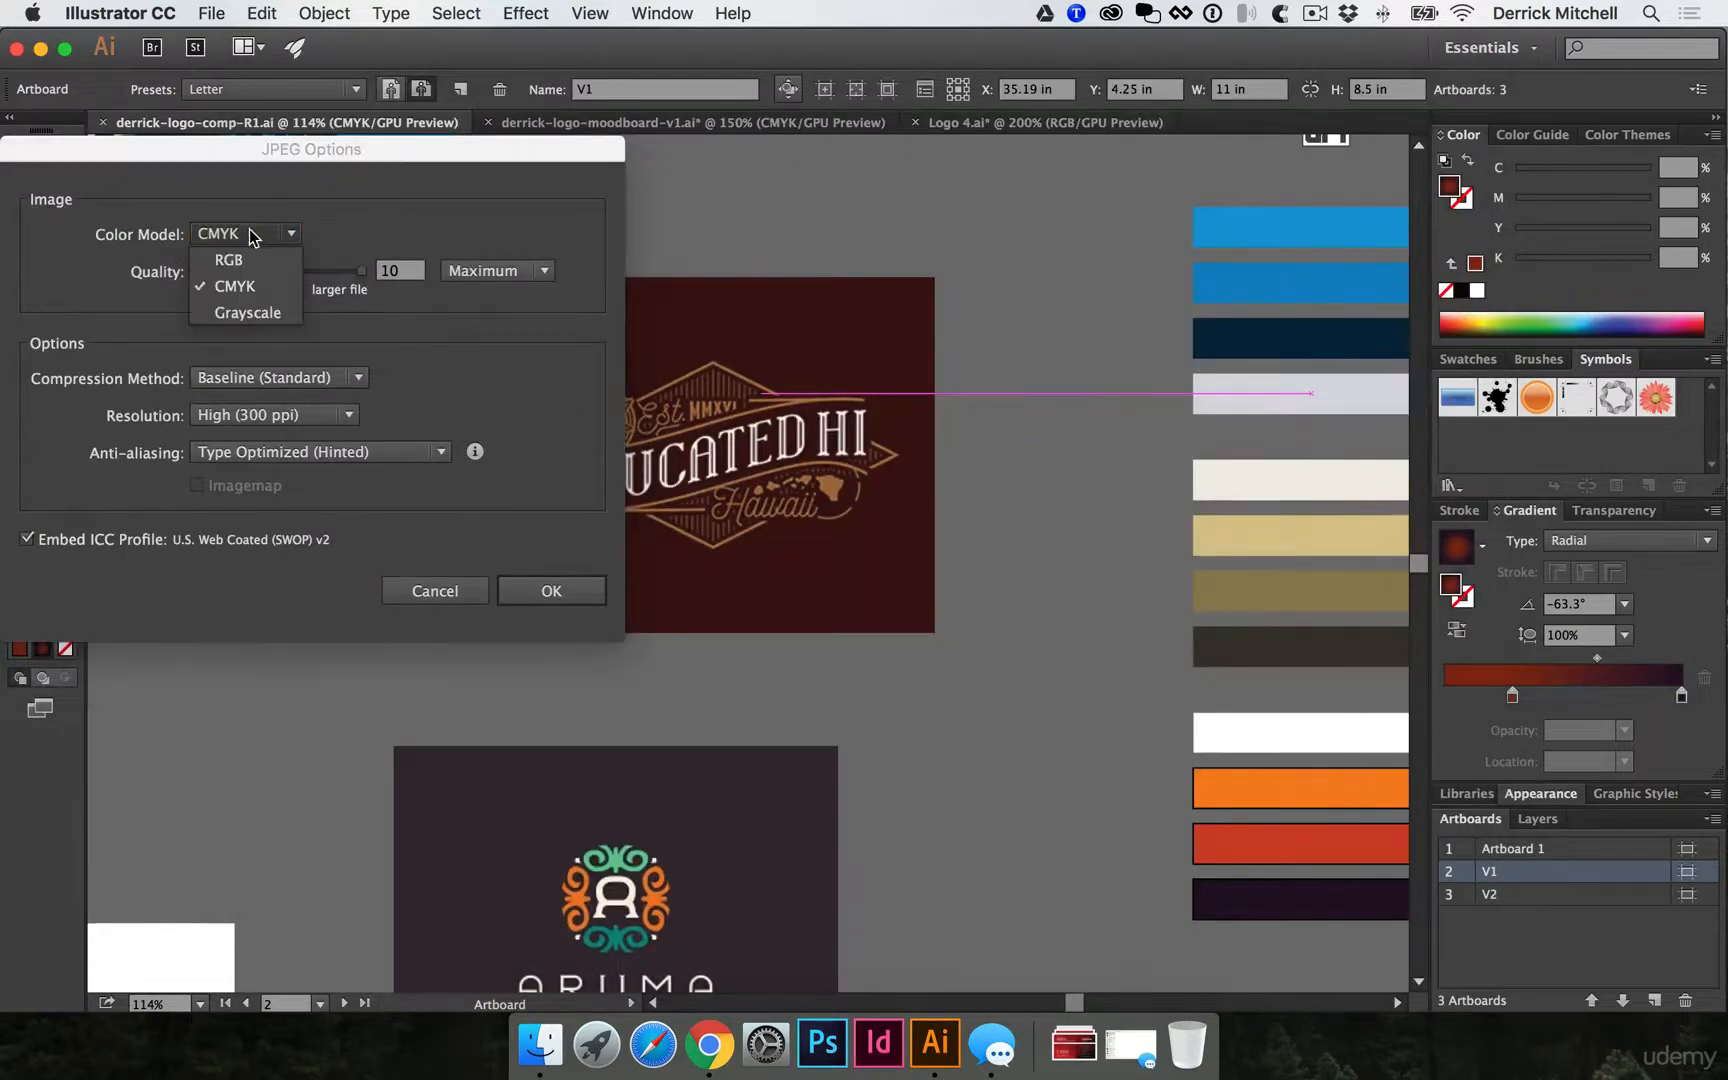
pyautogui.click(243, 262)
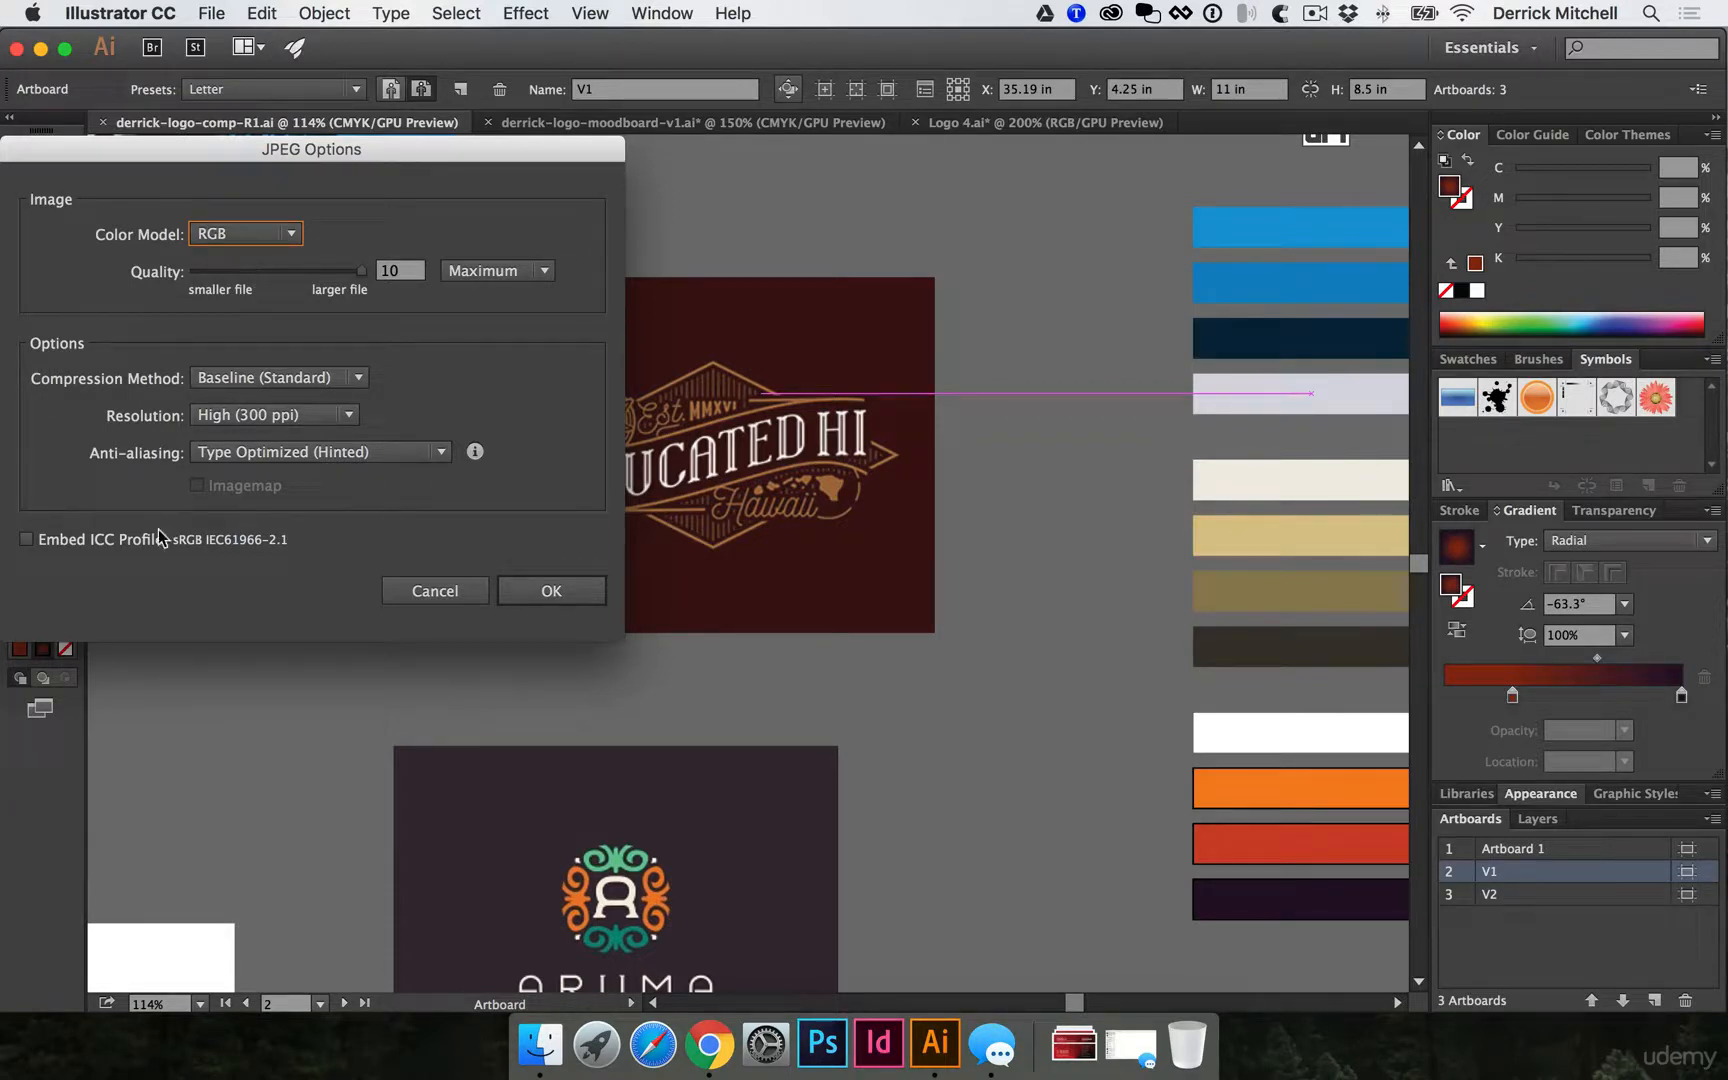
pyautogui.click(55, 540)
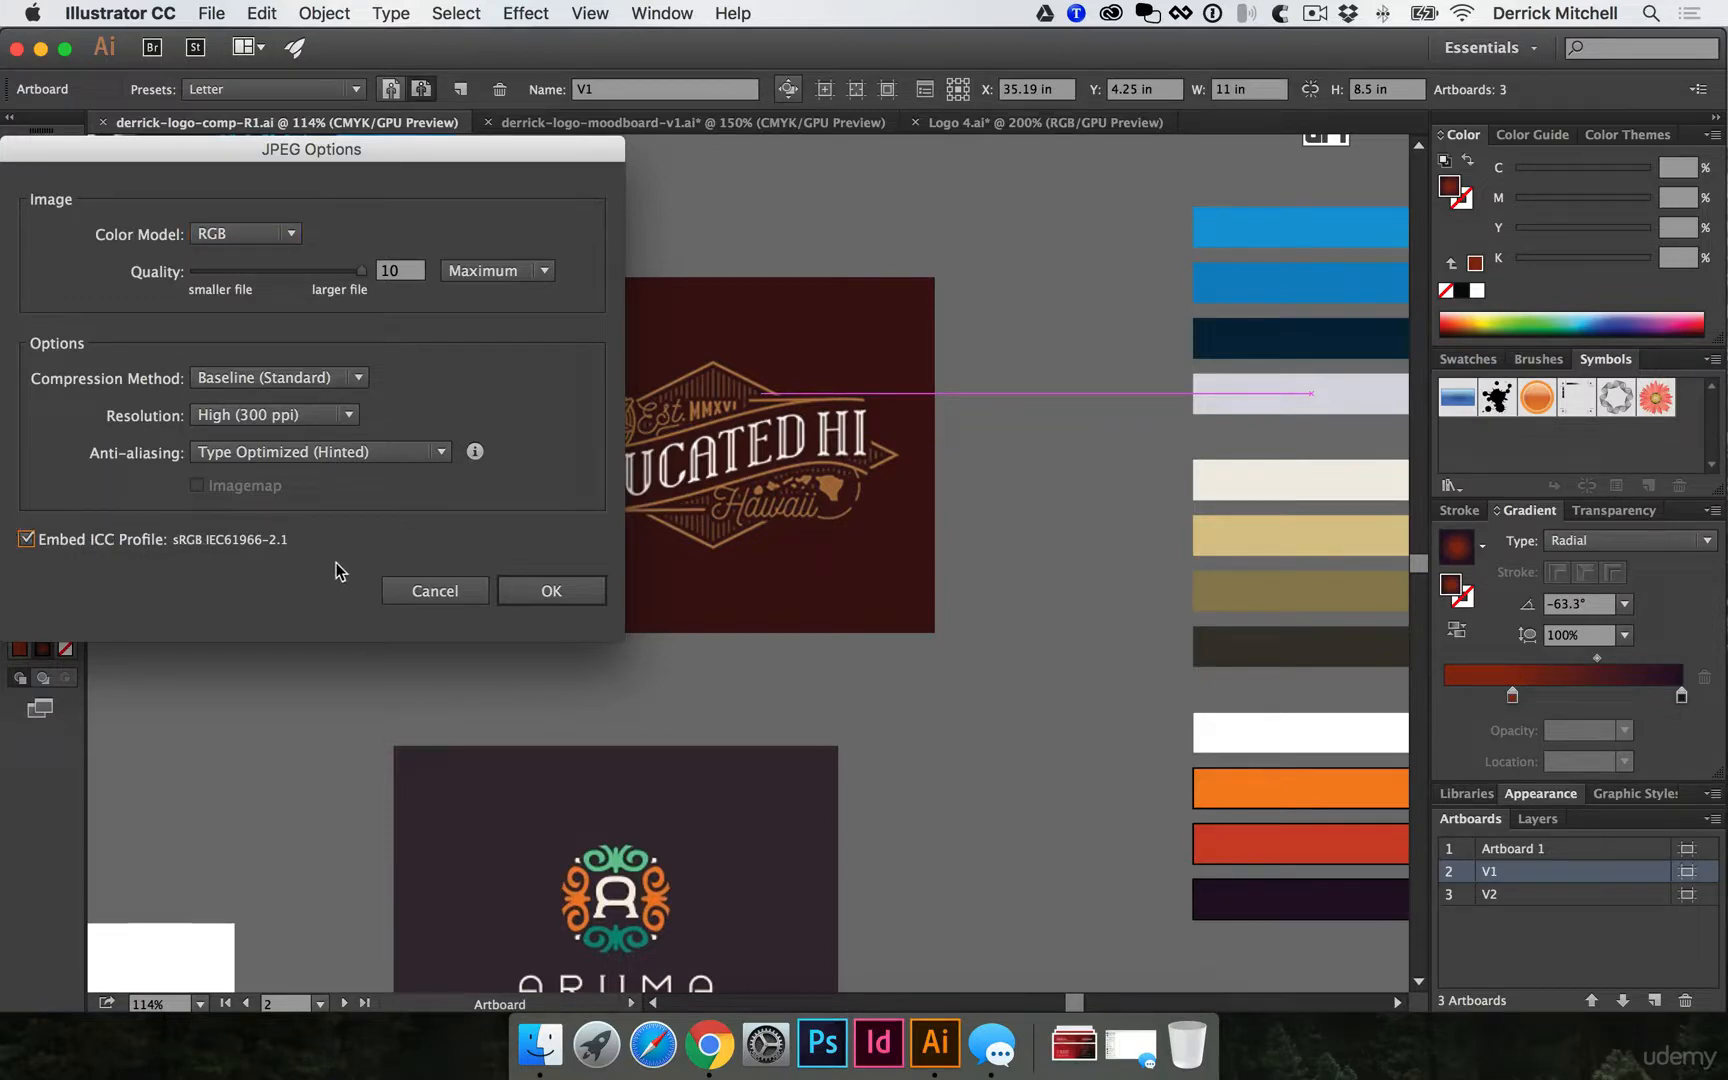
pyautogui.click(315, 416)
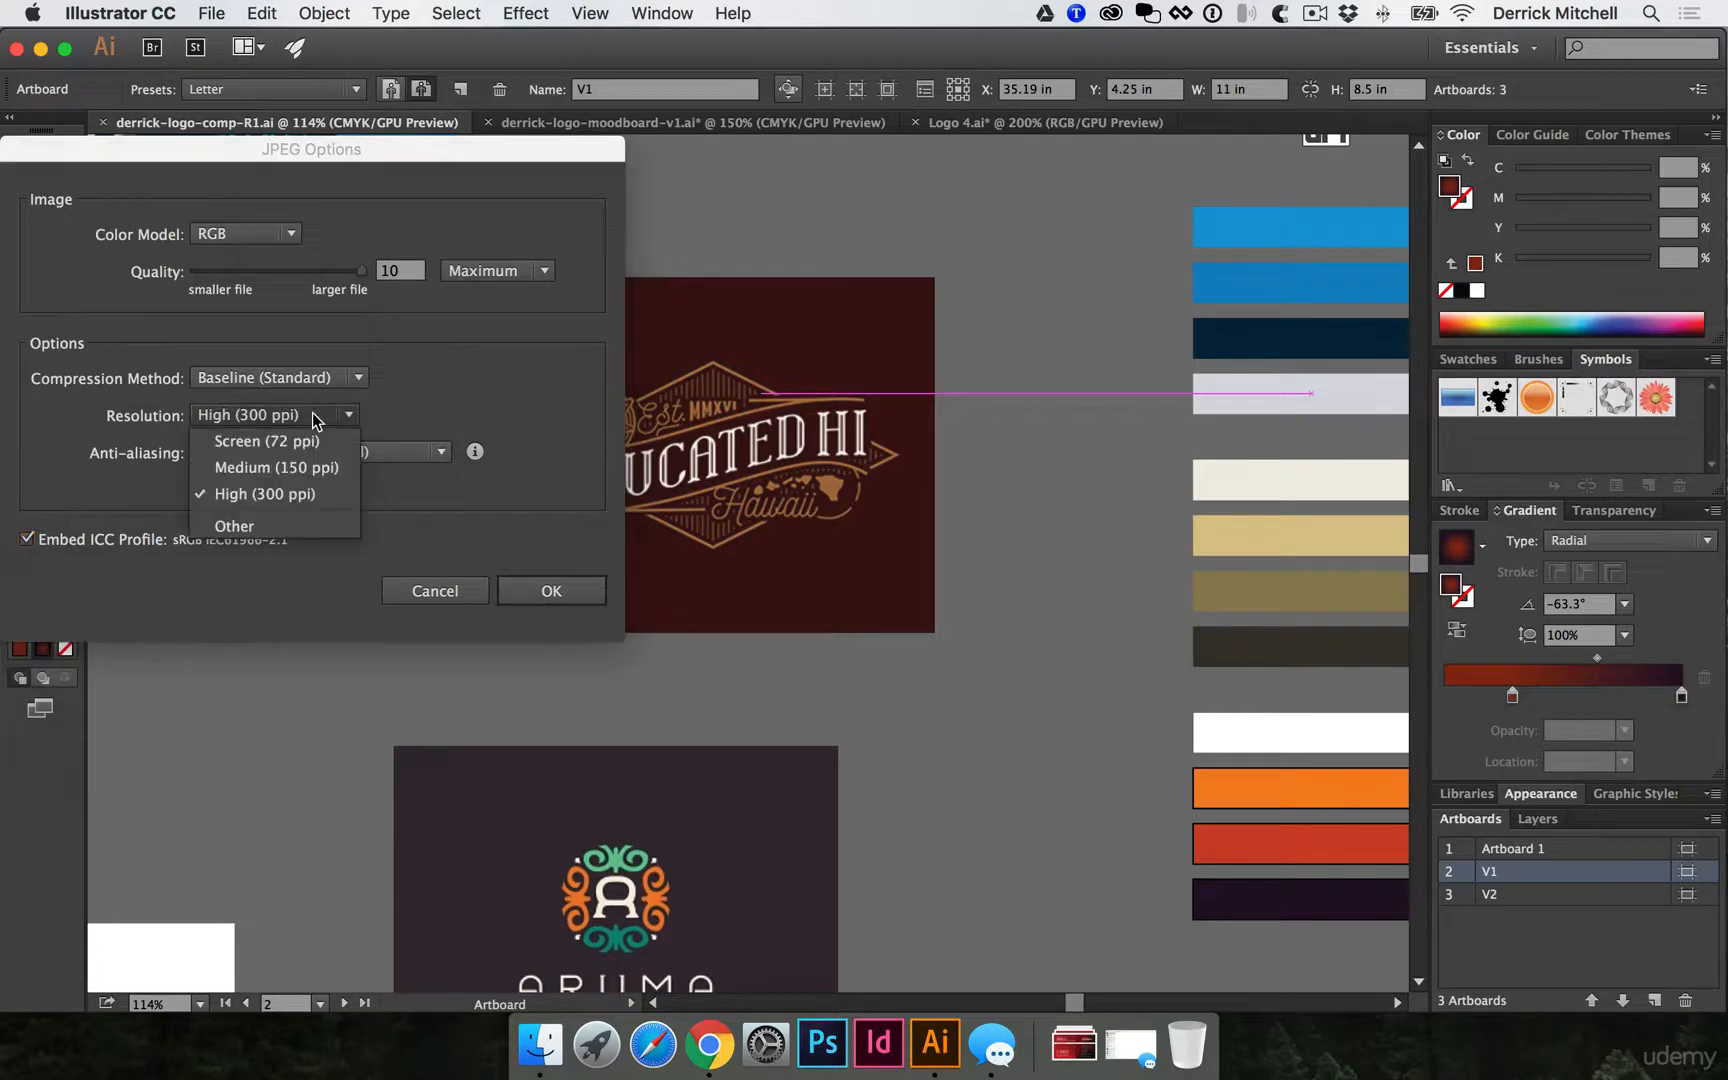
pyautogui.click(314, 468)
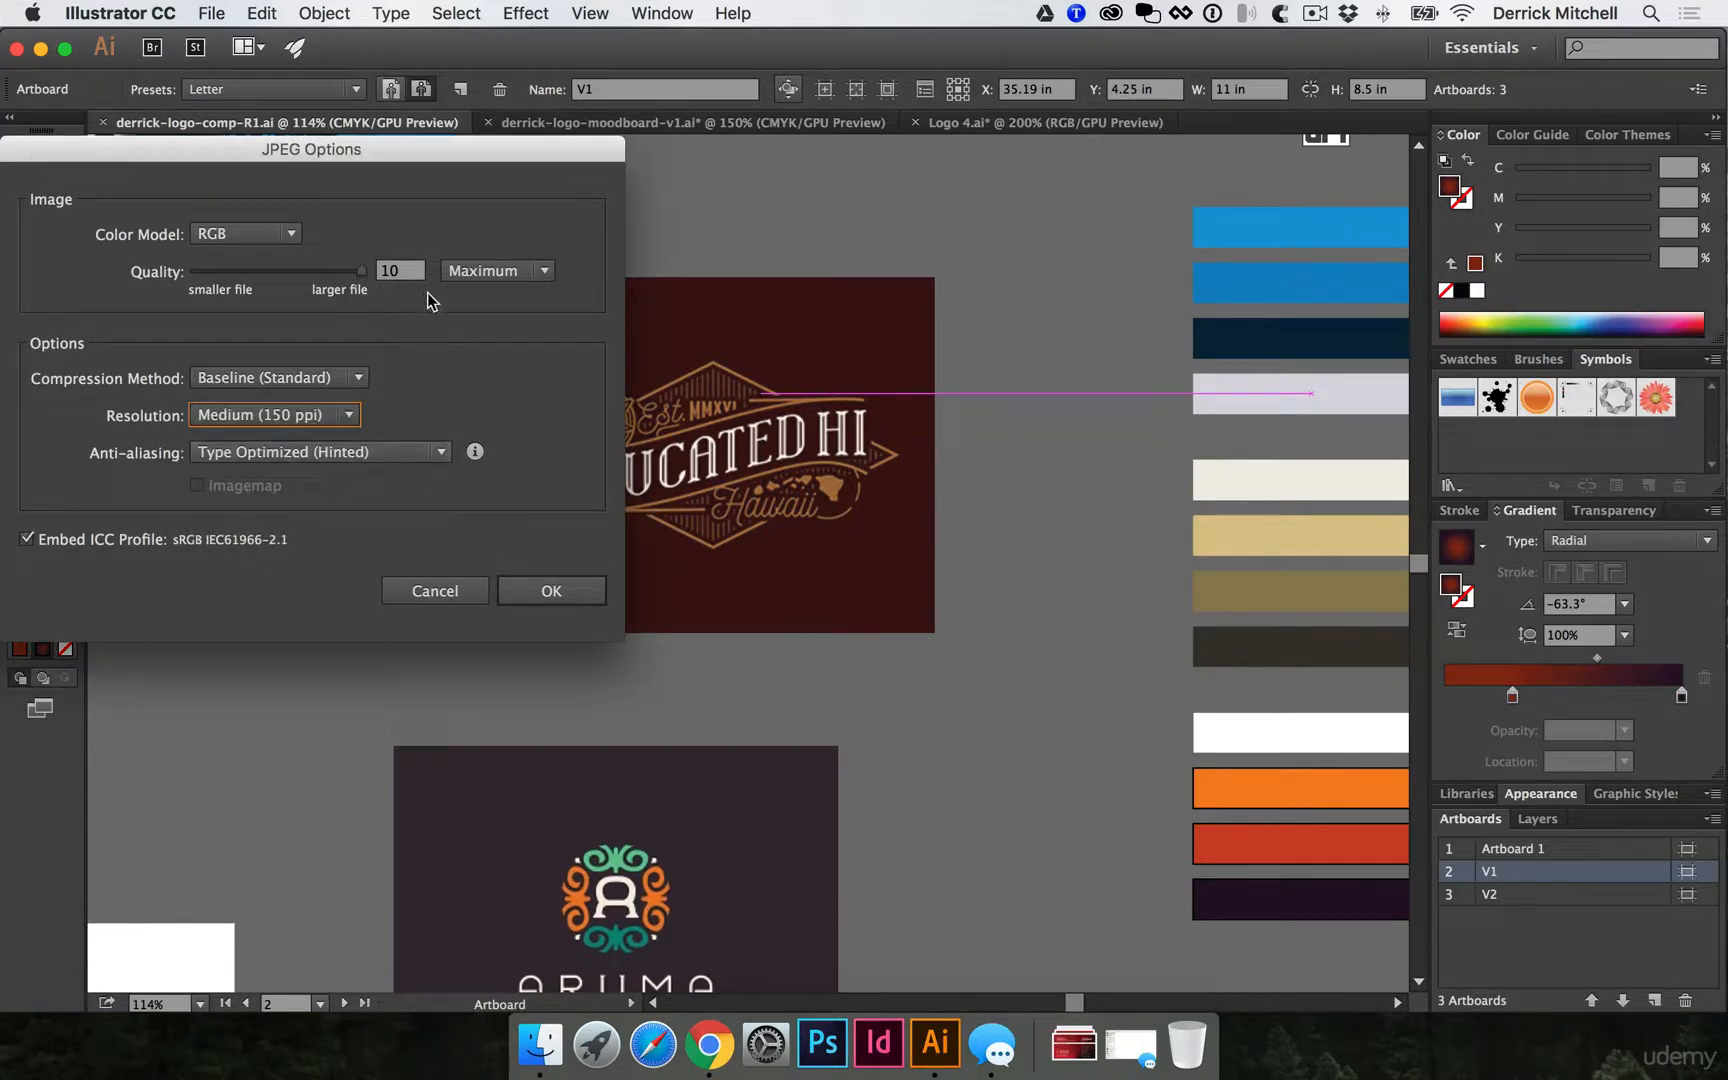
pyautogui.moveTo(352, 270); pyautogui.dragTo(328, 270)
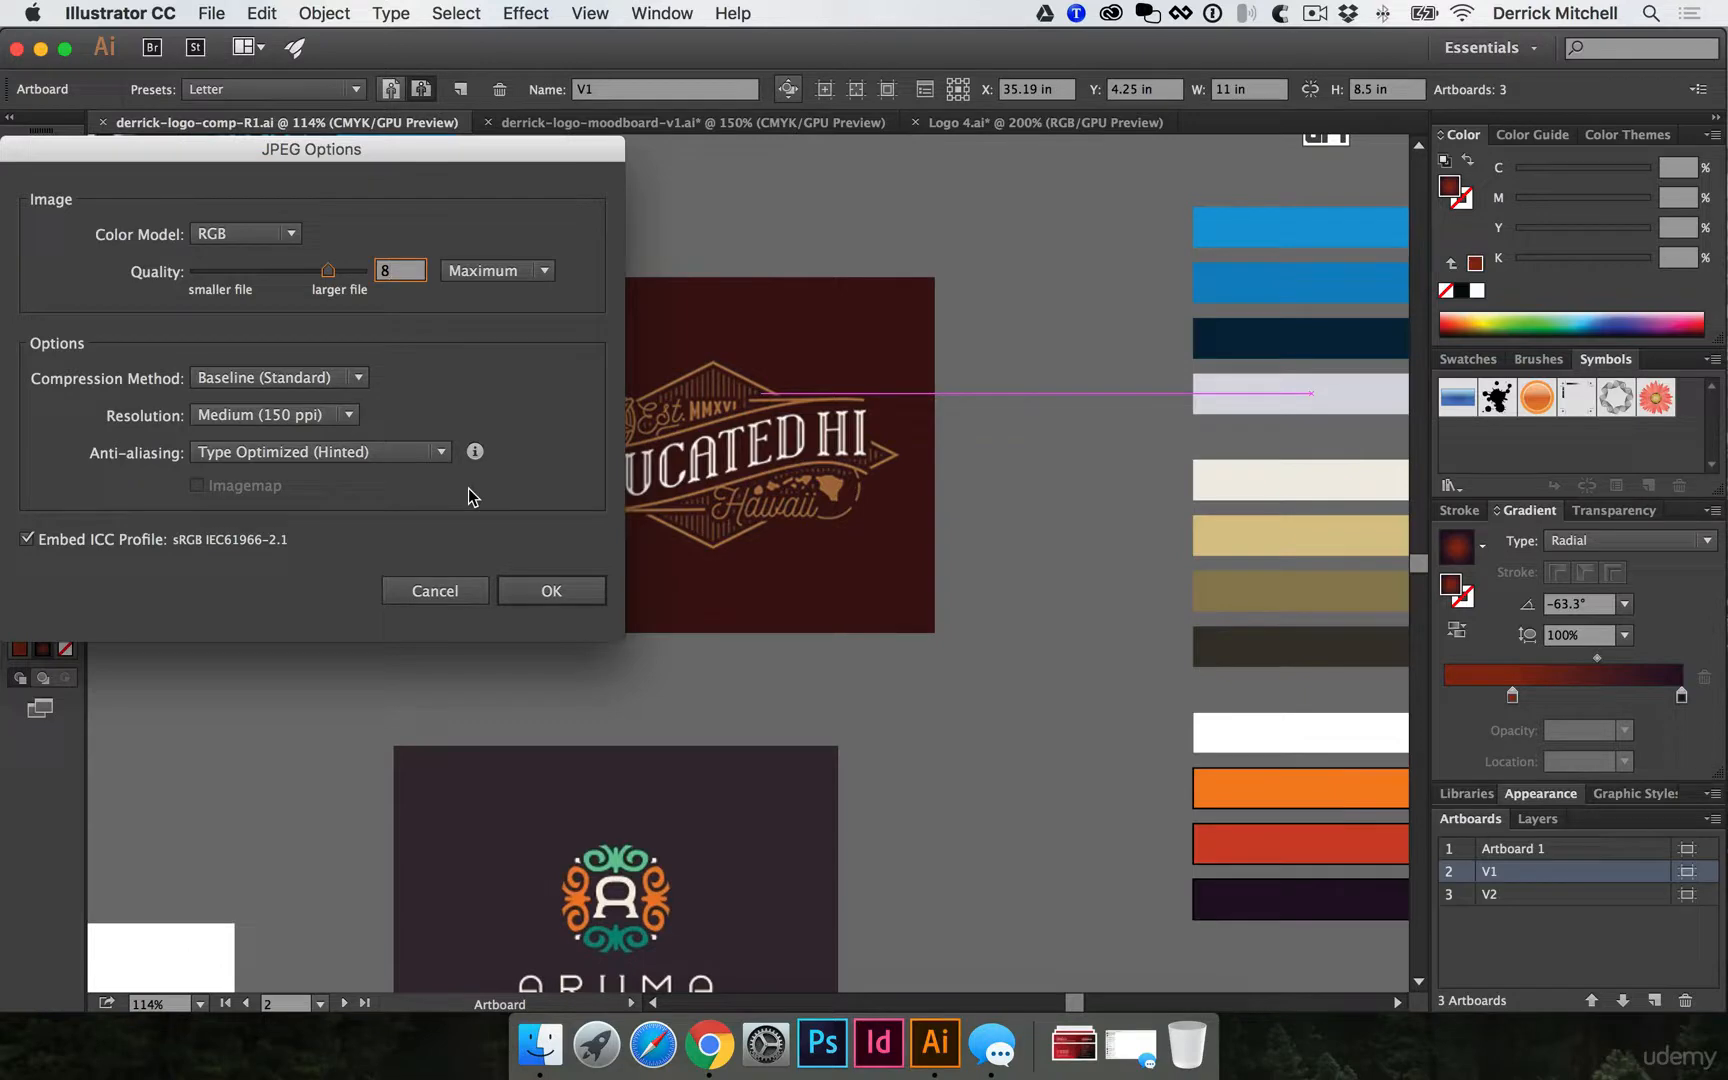
pyautogui.click(557, 597)
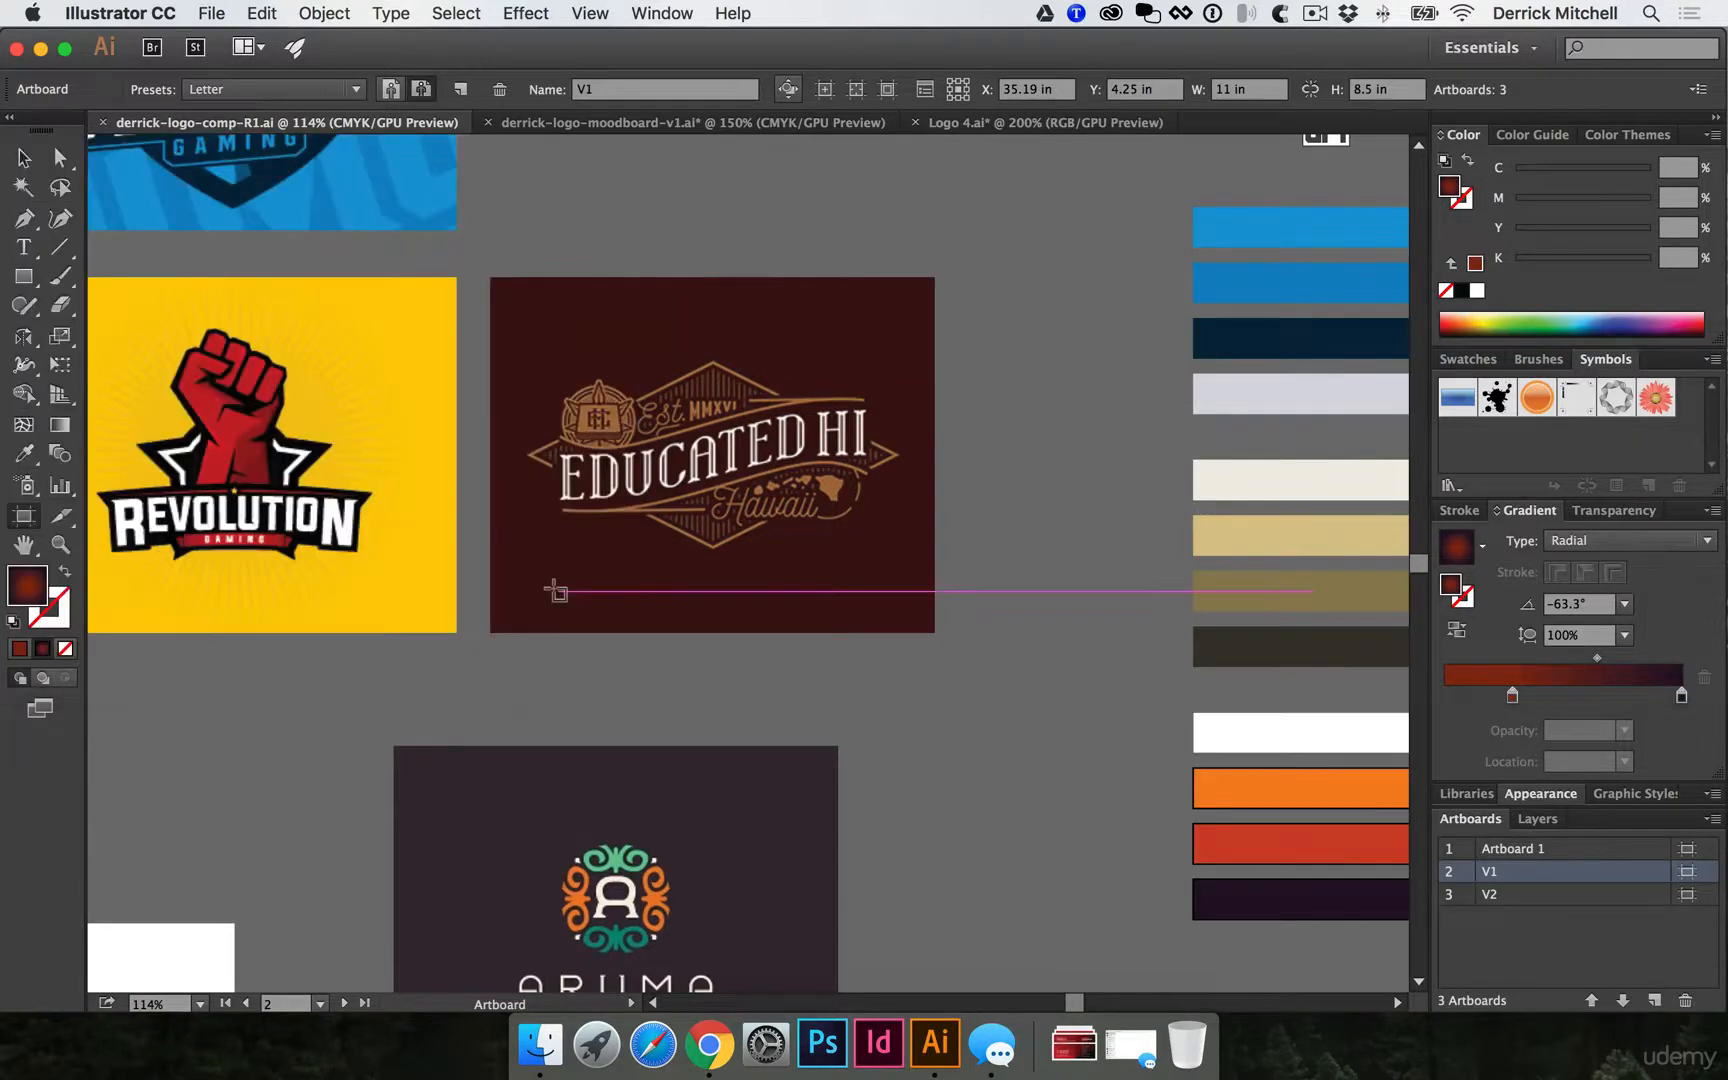
# Activate the Selection tool, switch to Finder and show the Desktop folder in a new tab.
pyautogui.press('v')
pyautogui.click(527, 1066)
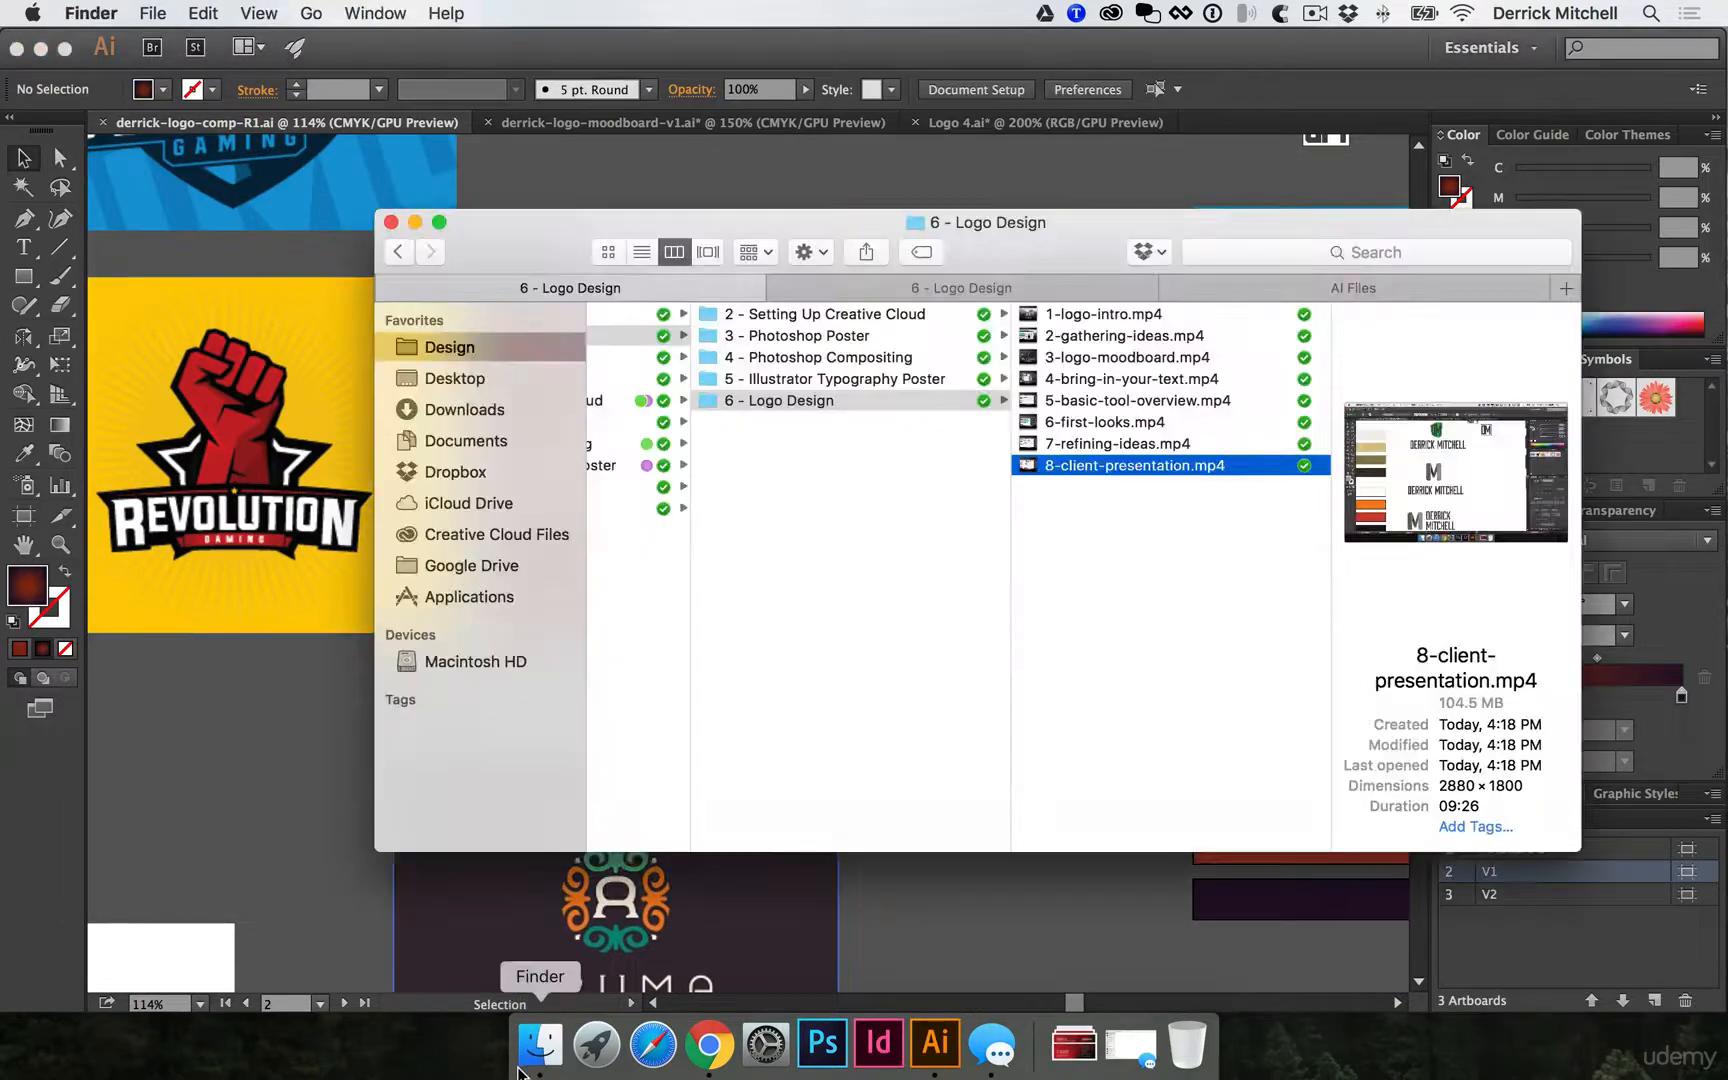
pyautogui.moveTo(530, 226); pyautogui.dragTo(414, 216)
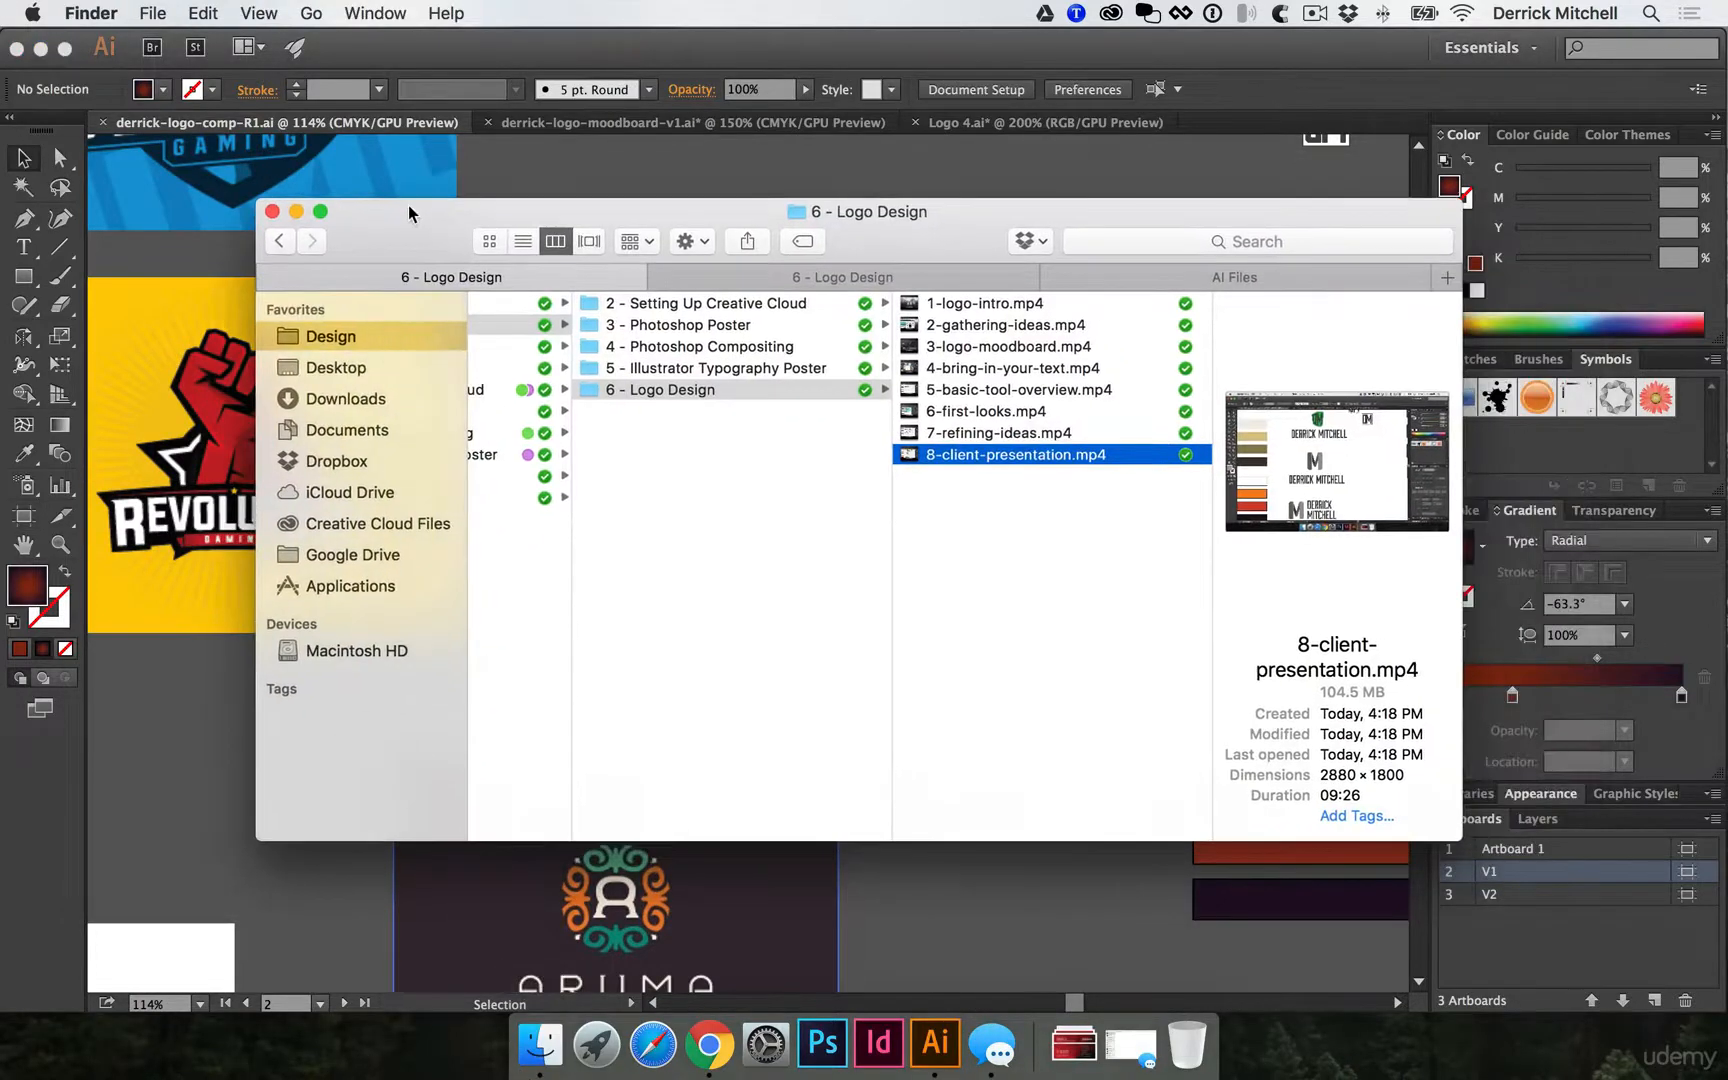
pyautogui.click(733, 272)
pyautogui.press('super+t')
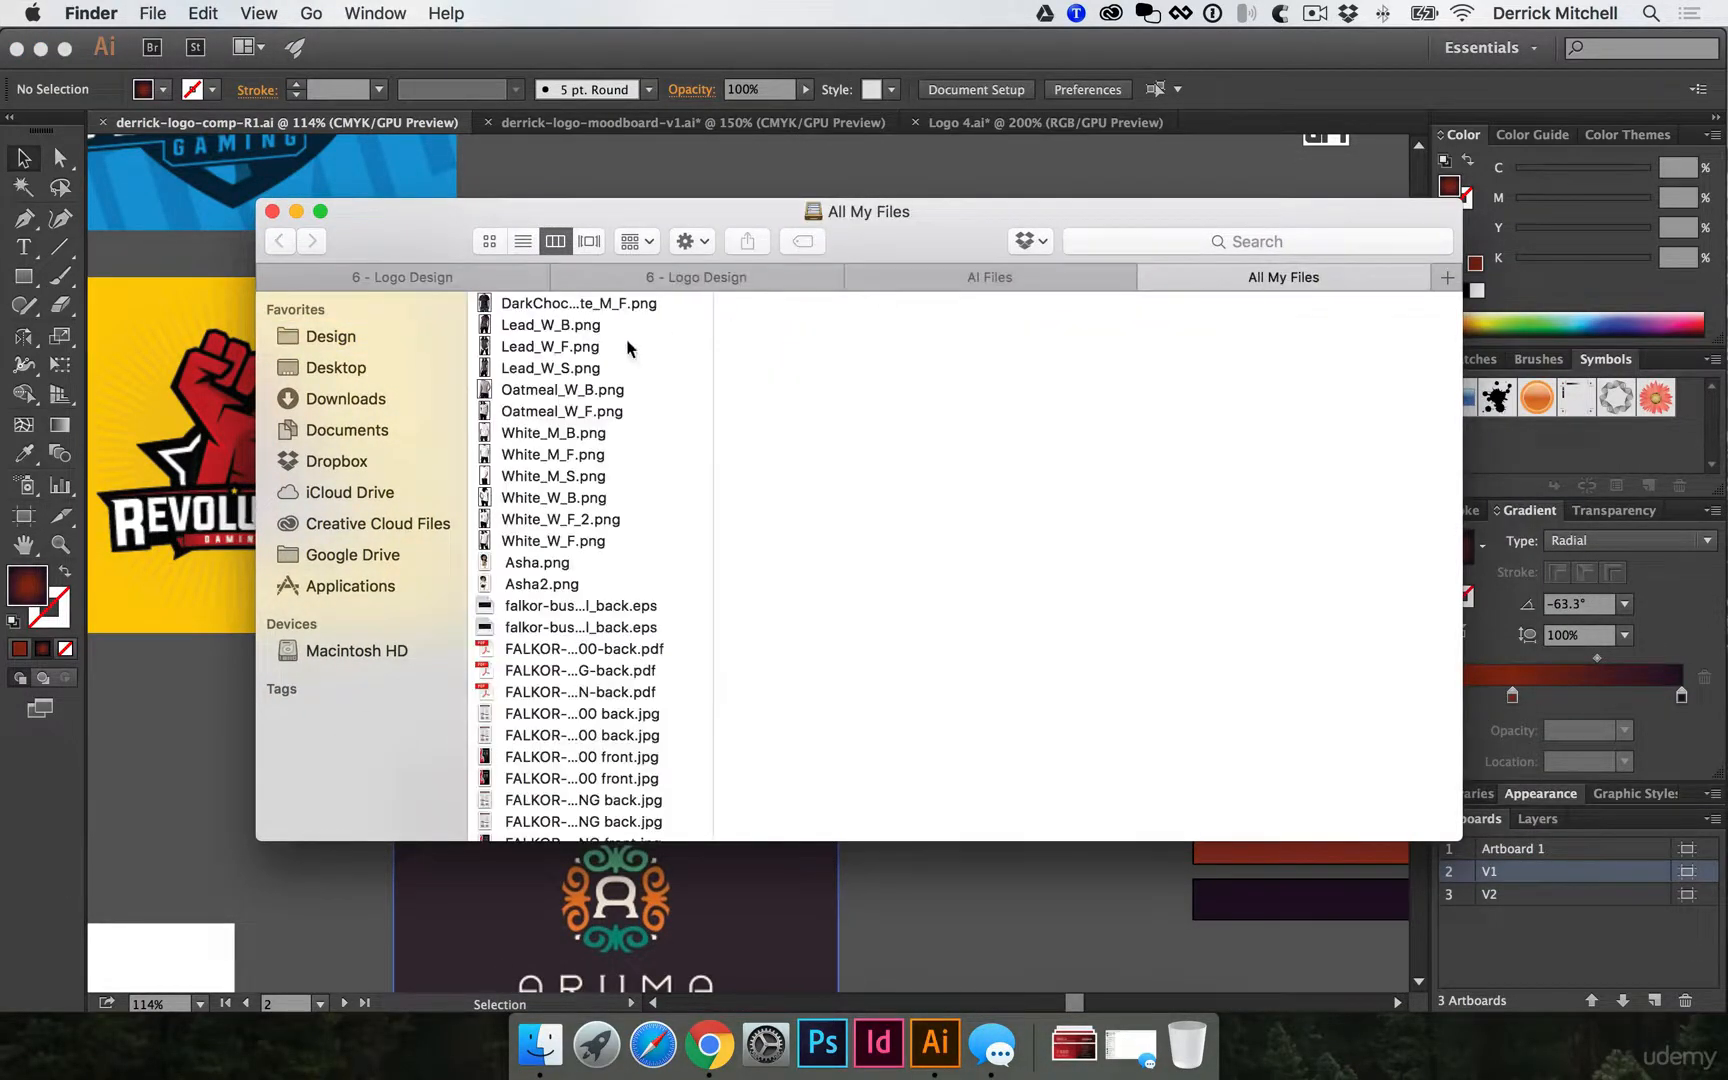
pyautogui.click(336, 367)
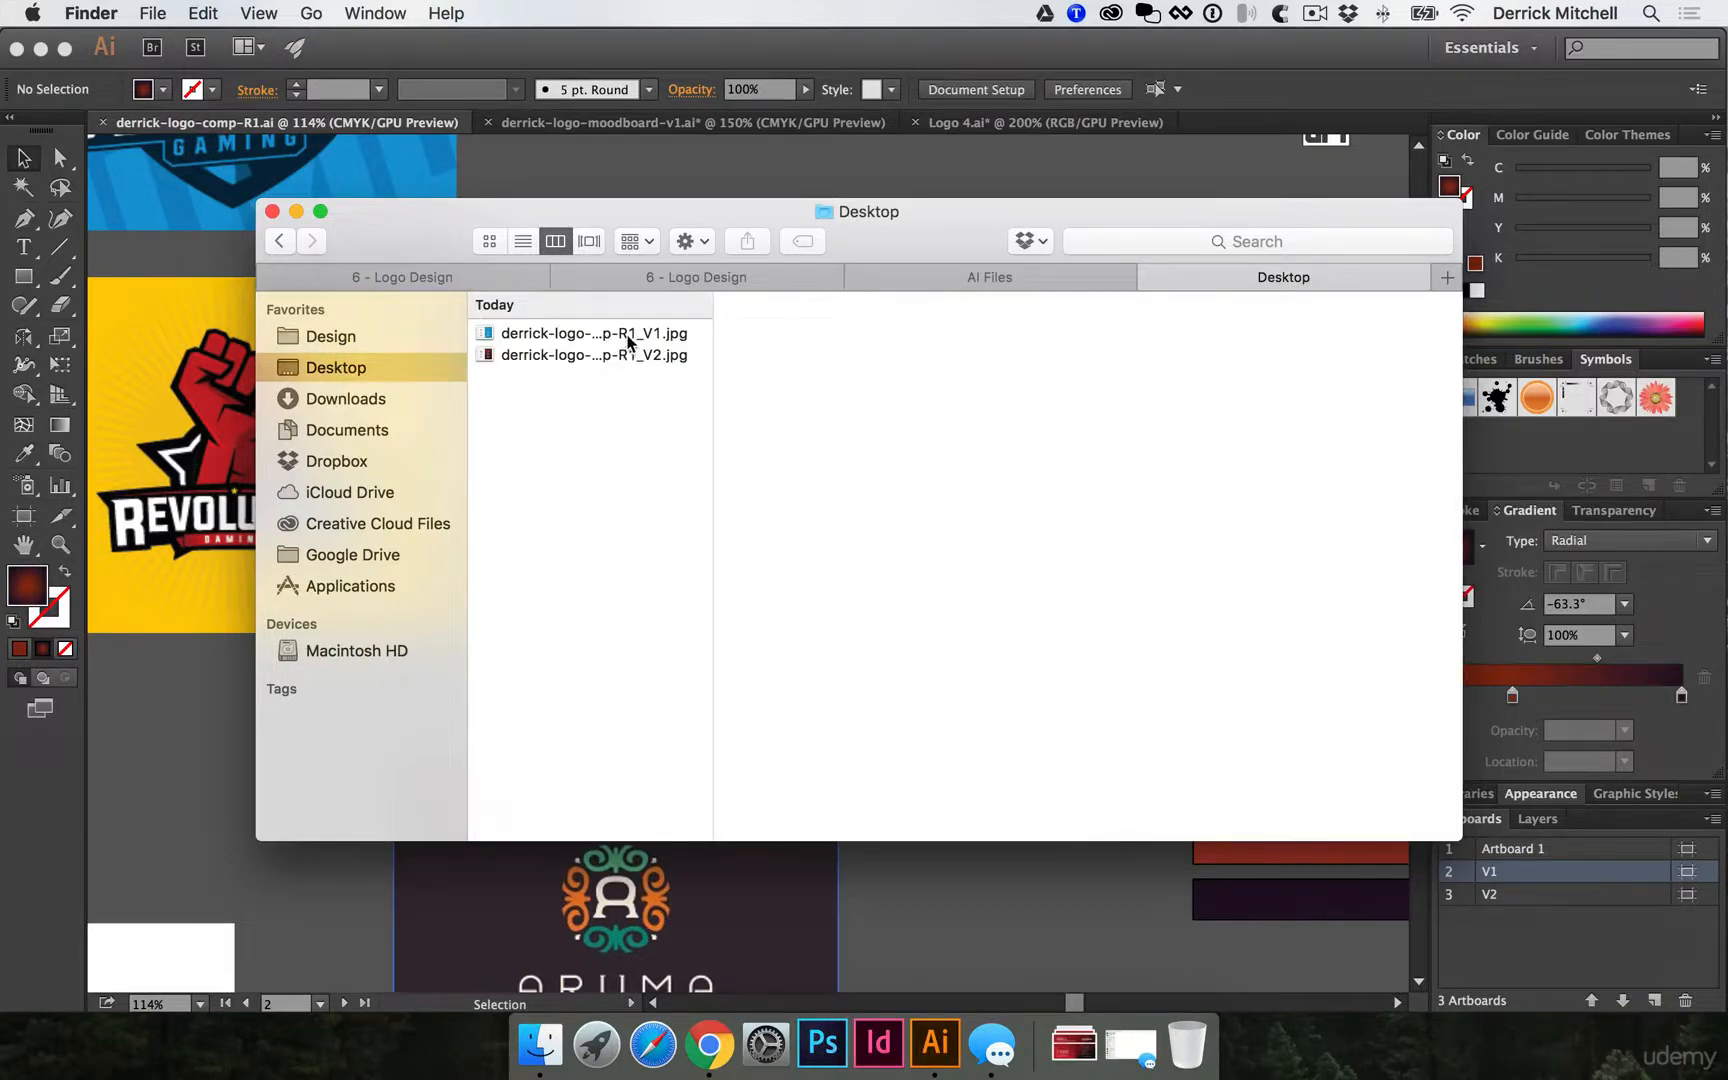
# Preview the exported V1 and V2 logo comp JPEGs at large size, and close the preview.
pyautogui.click(625, 335)
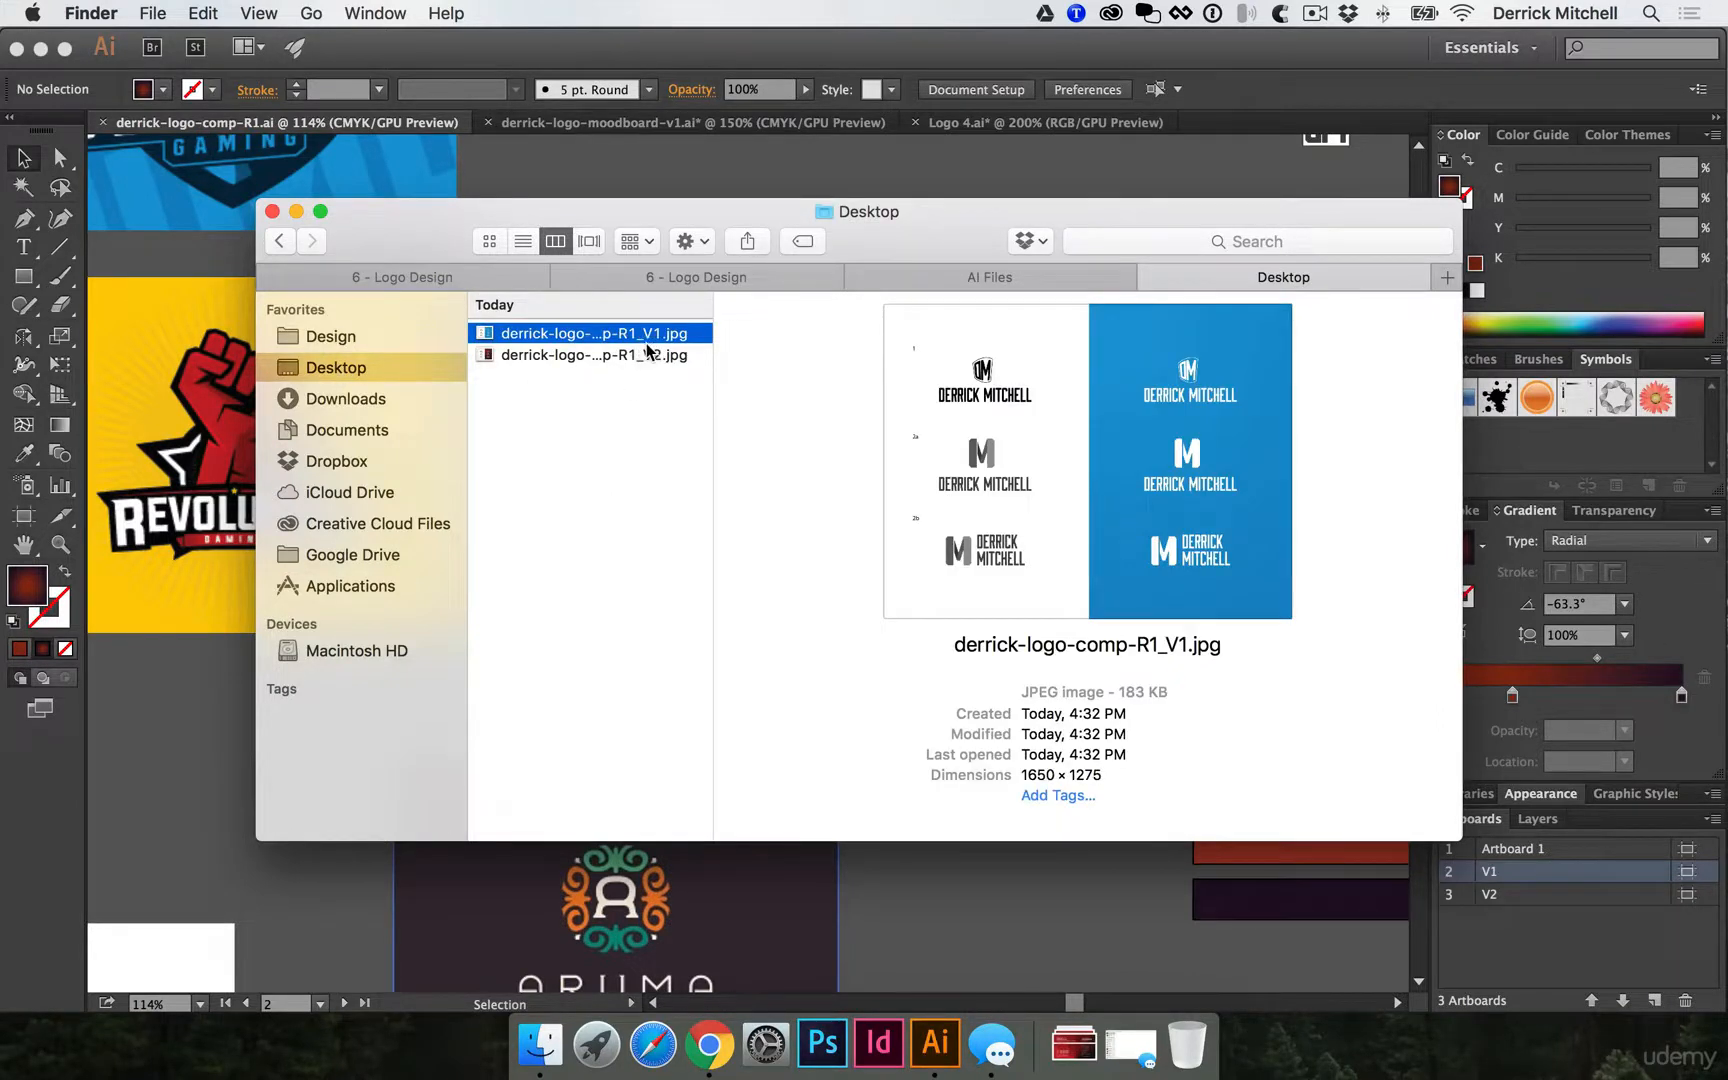
pyautogui.press('space')
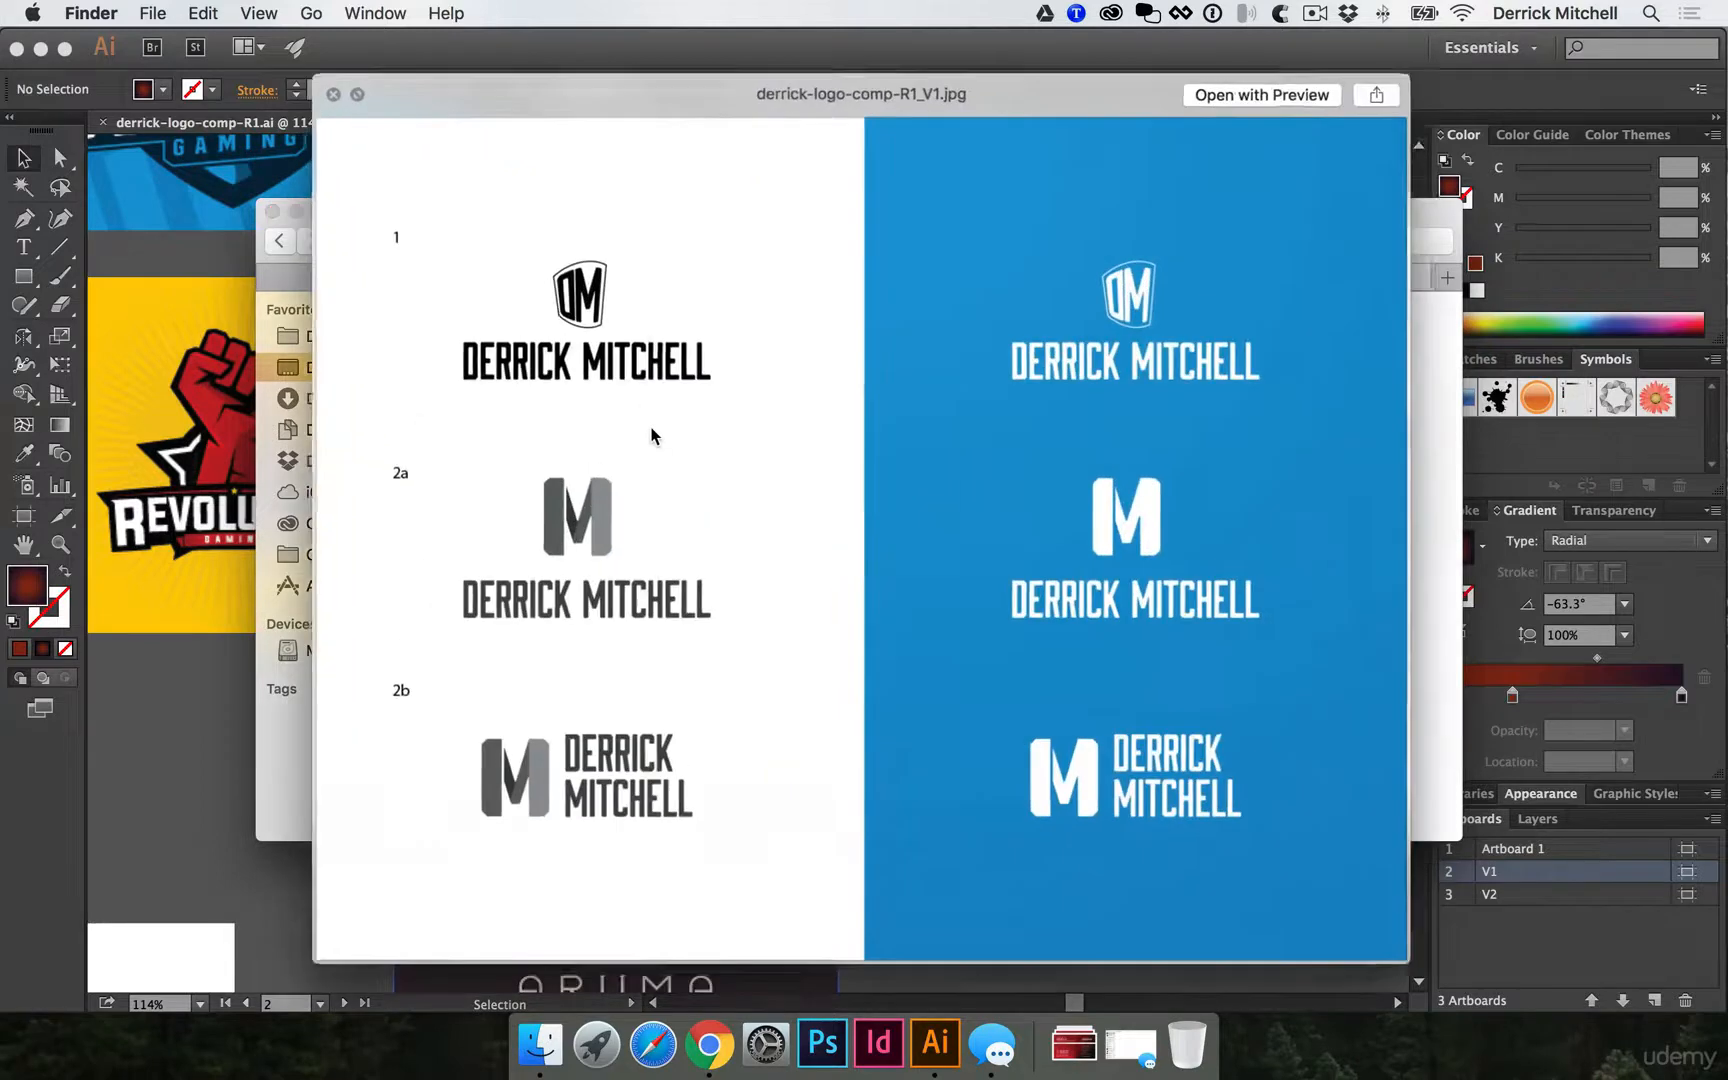
pyautogui.press('Down')
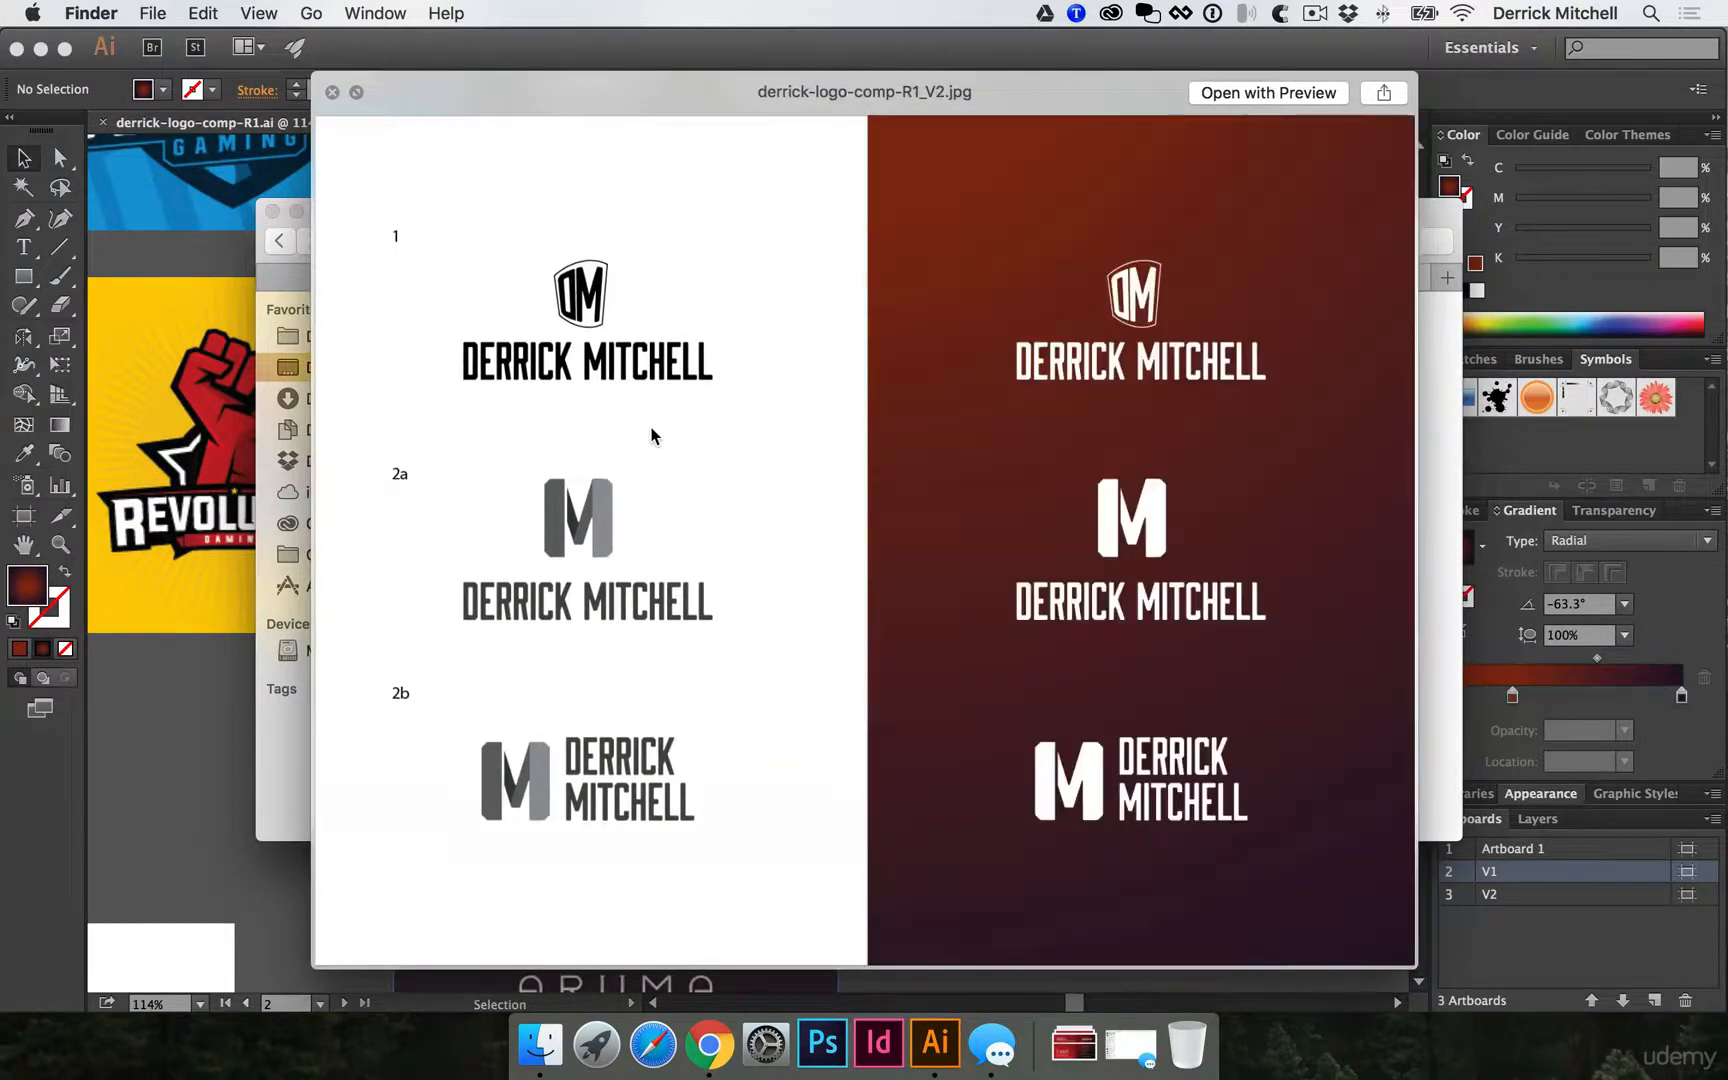
pyautogui.press('Up')
pyautogui.press('space')
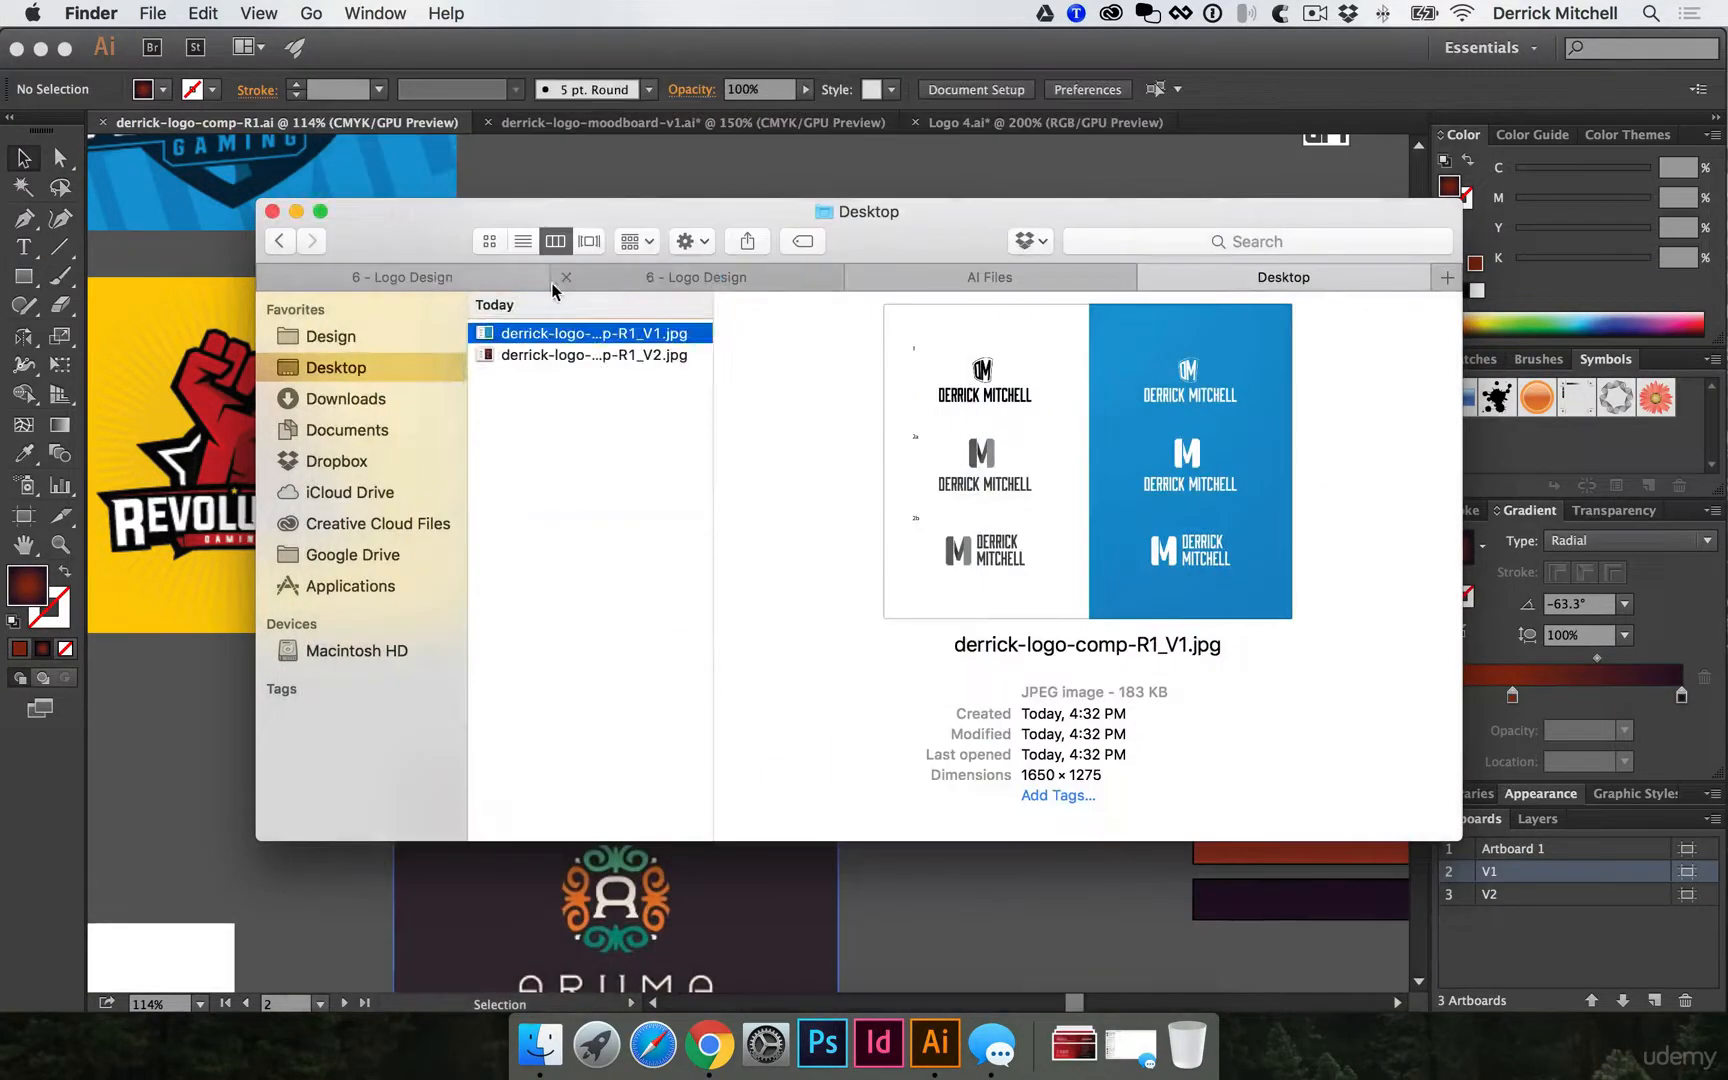
# Switch to Messages, arrange its window beside a narrowed Finder window, and select both exported JPEGs on the Desktop.
pyautogui.moveTo(418, 258); pyautogui.dragTo(375, 259)
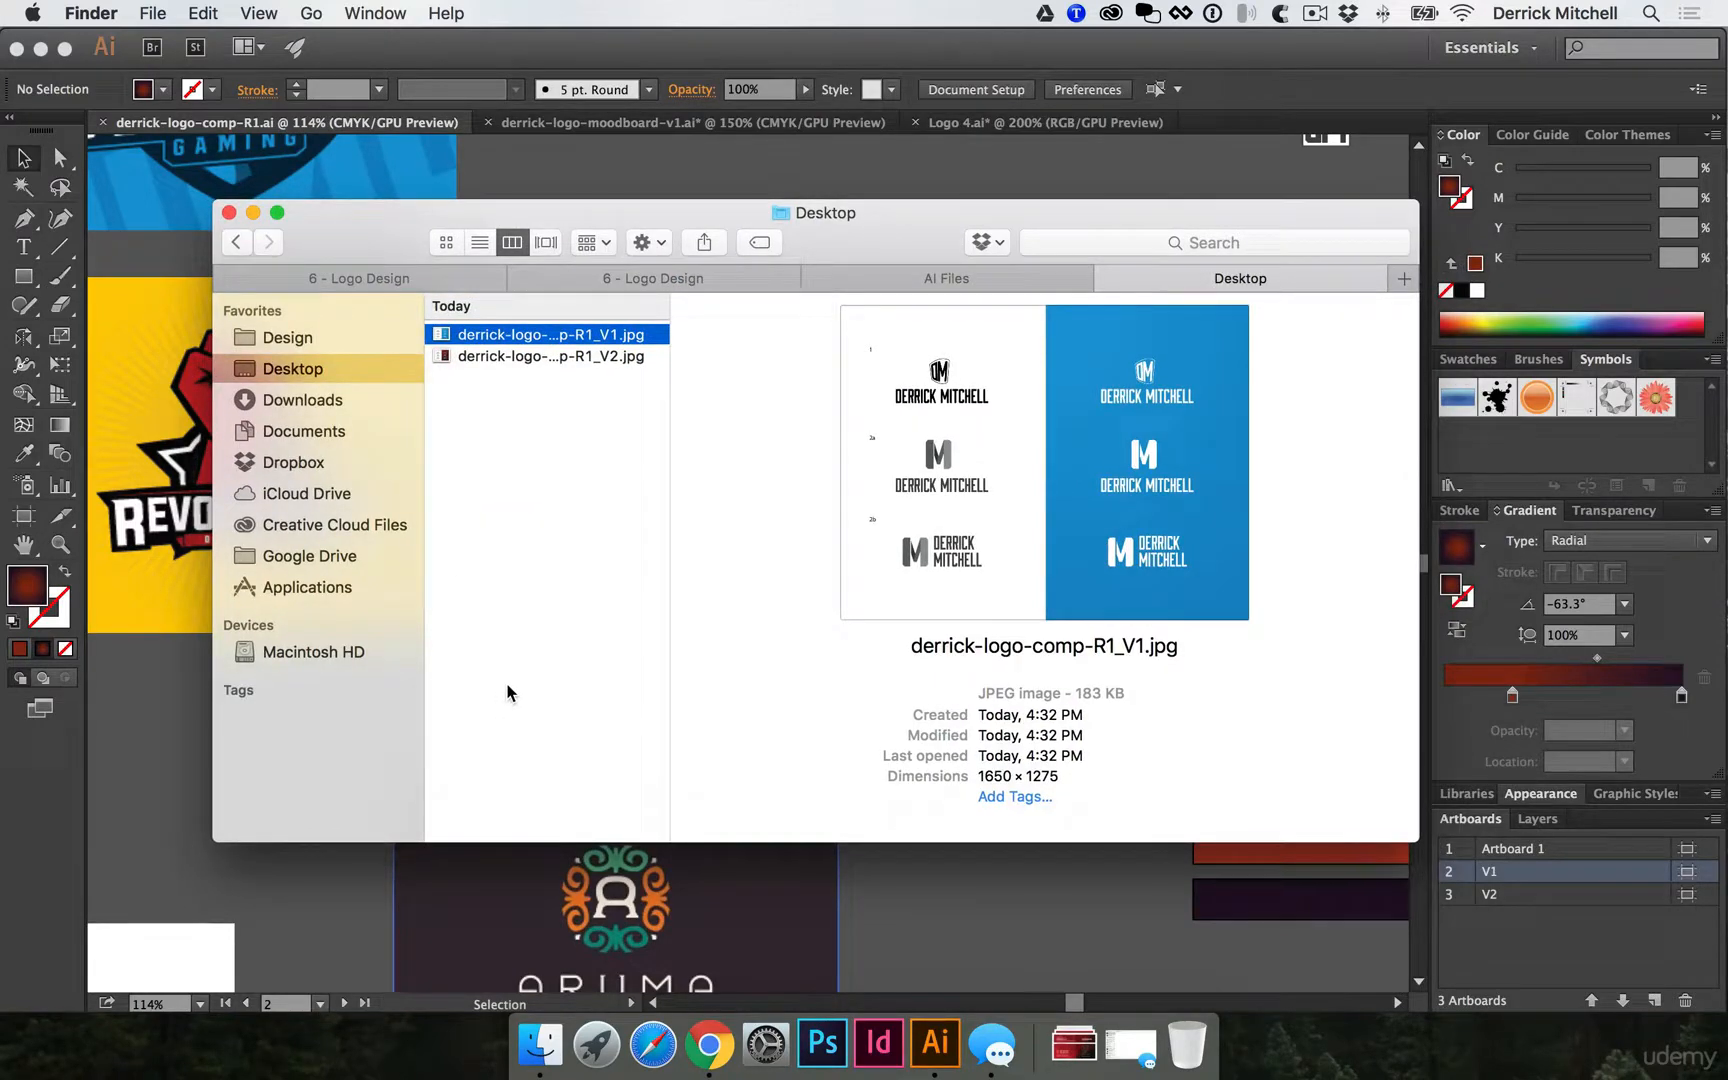
pyautogui.press('super+Tab')
pyautogui.press('super+Tab')
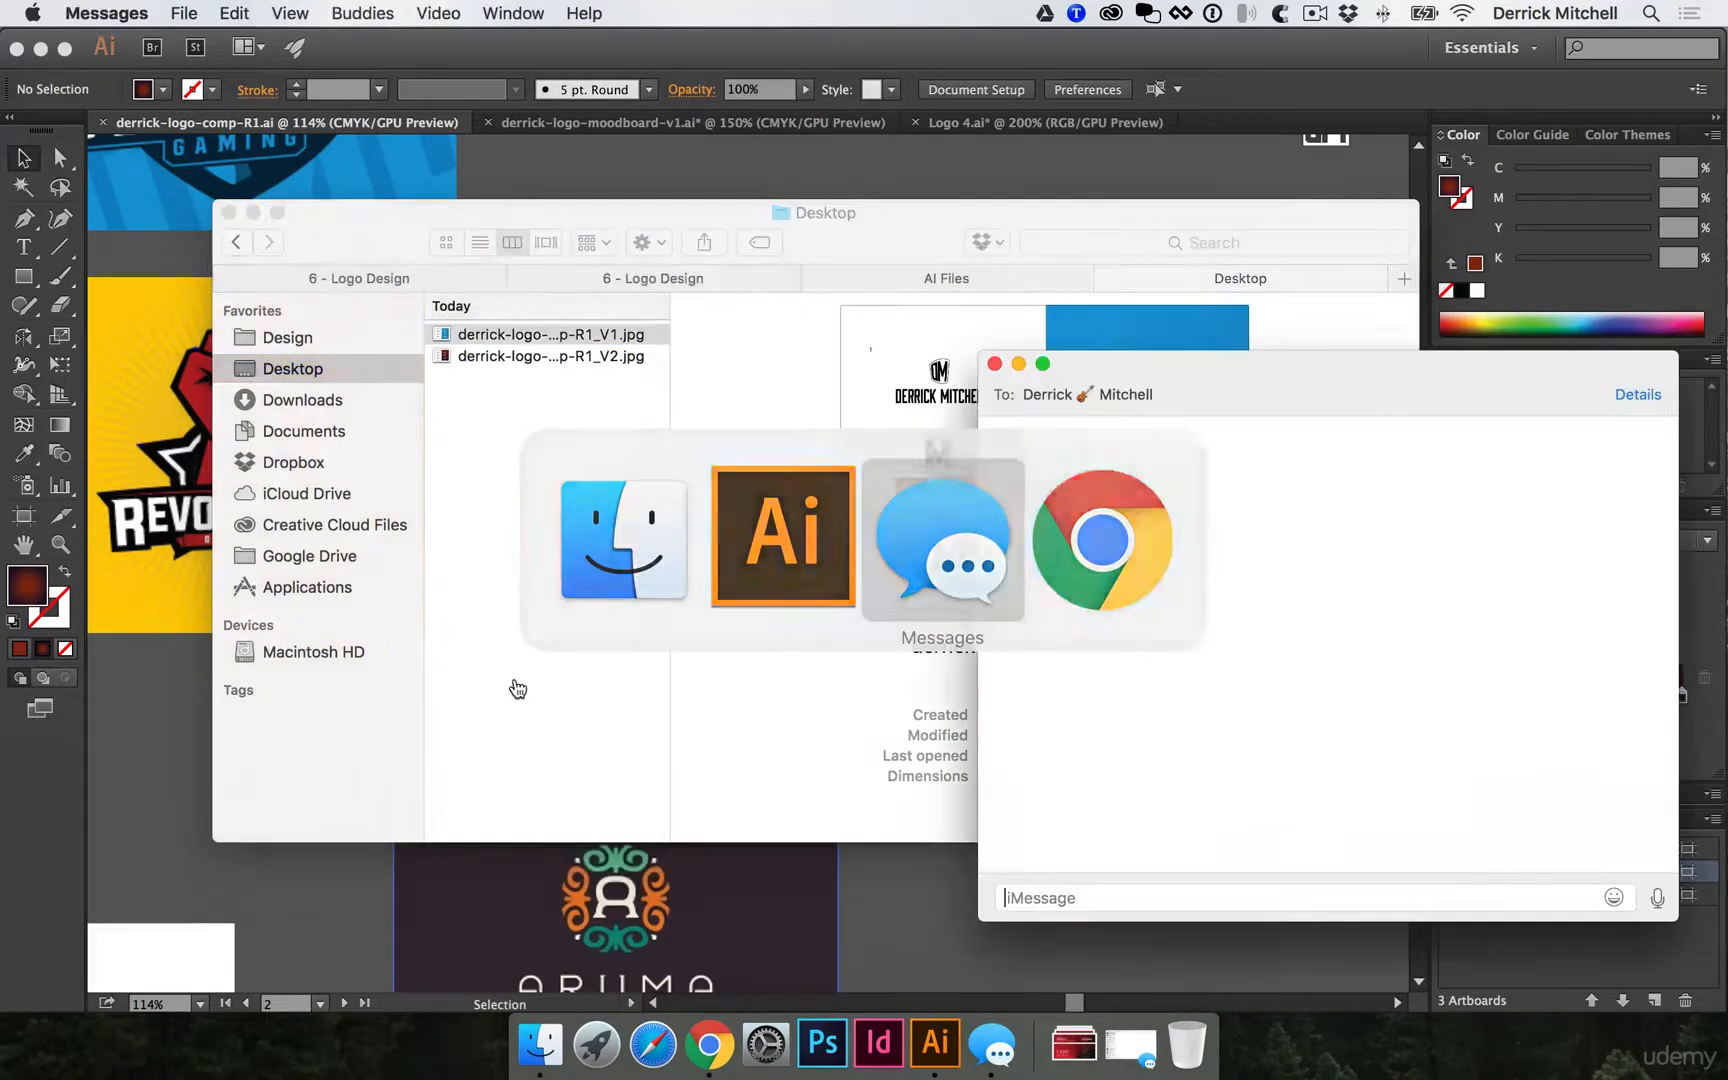
pyautogui.moveTo(1179, 359); pyautogui.dragTo(1222, 353)
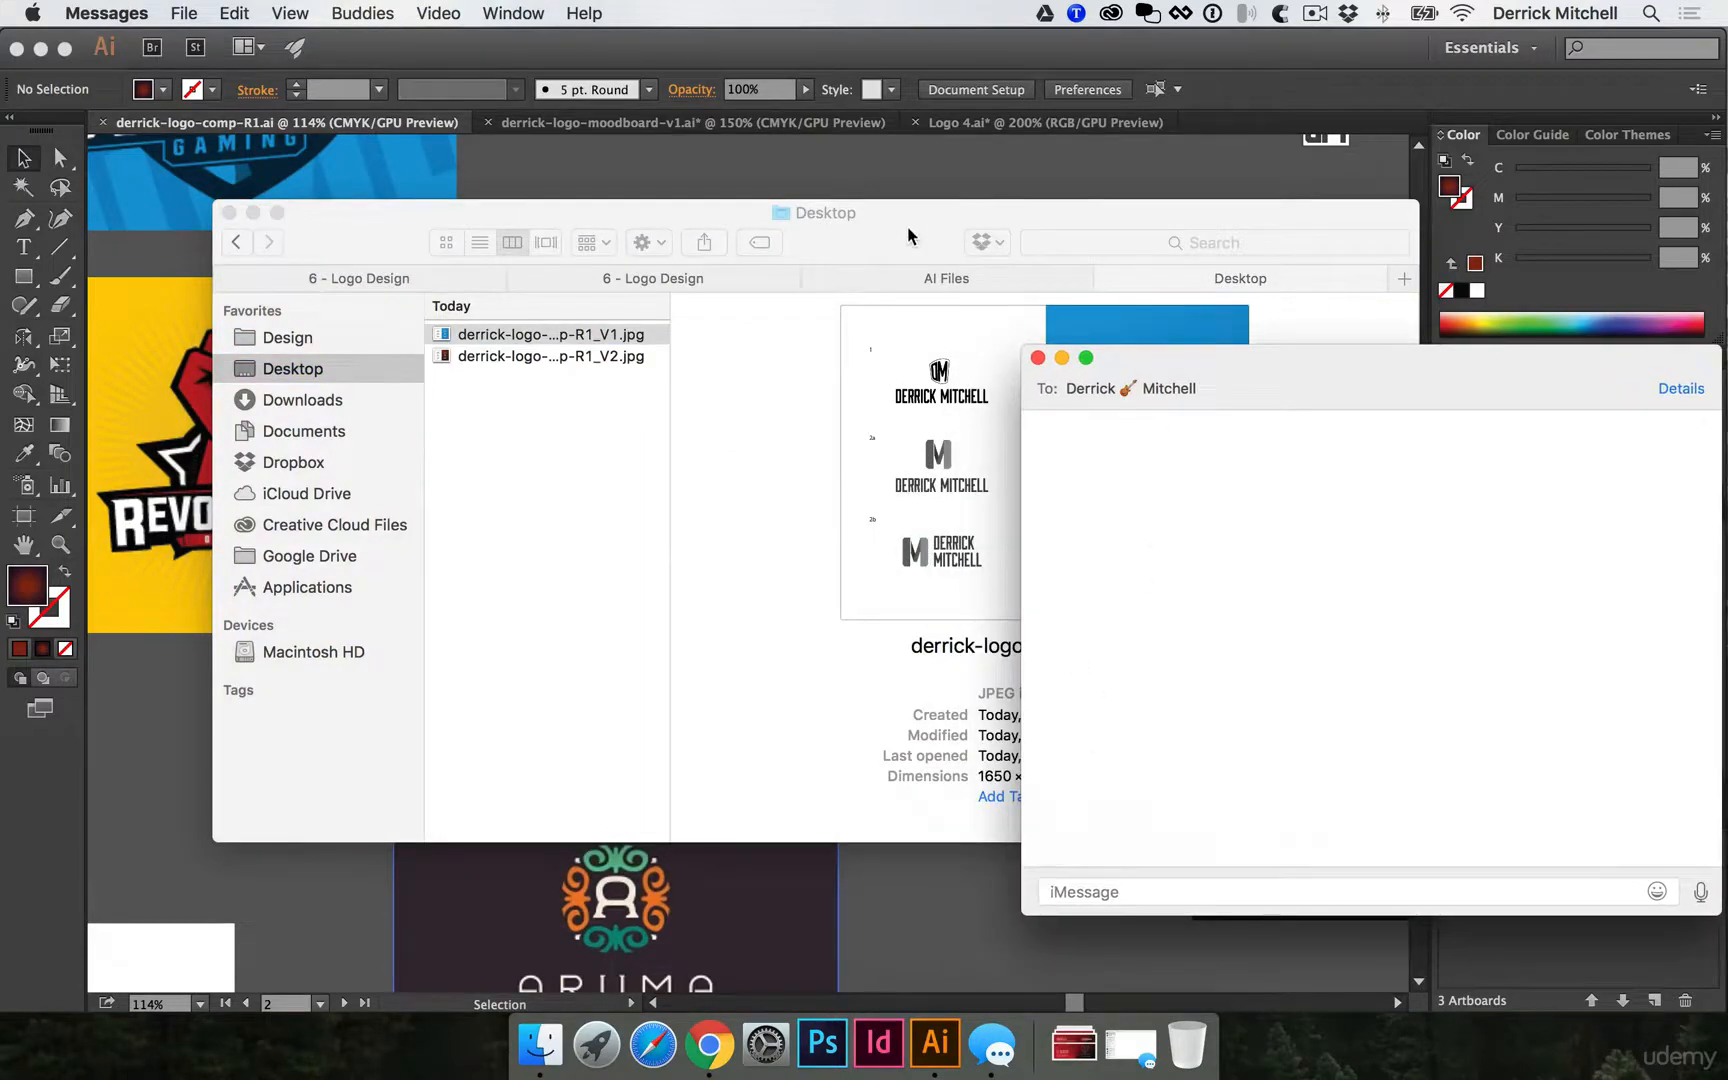
pyautogui.moveTo(893, 226); pyautogui.dragTo(643, 247)
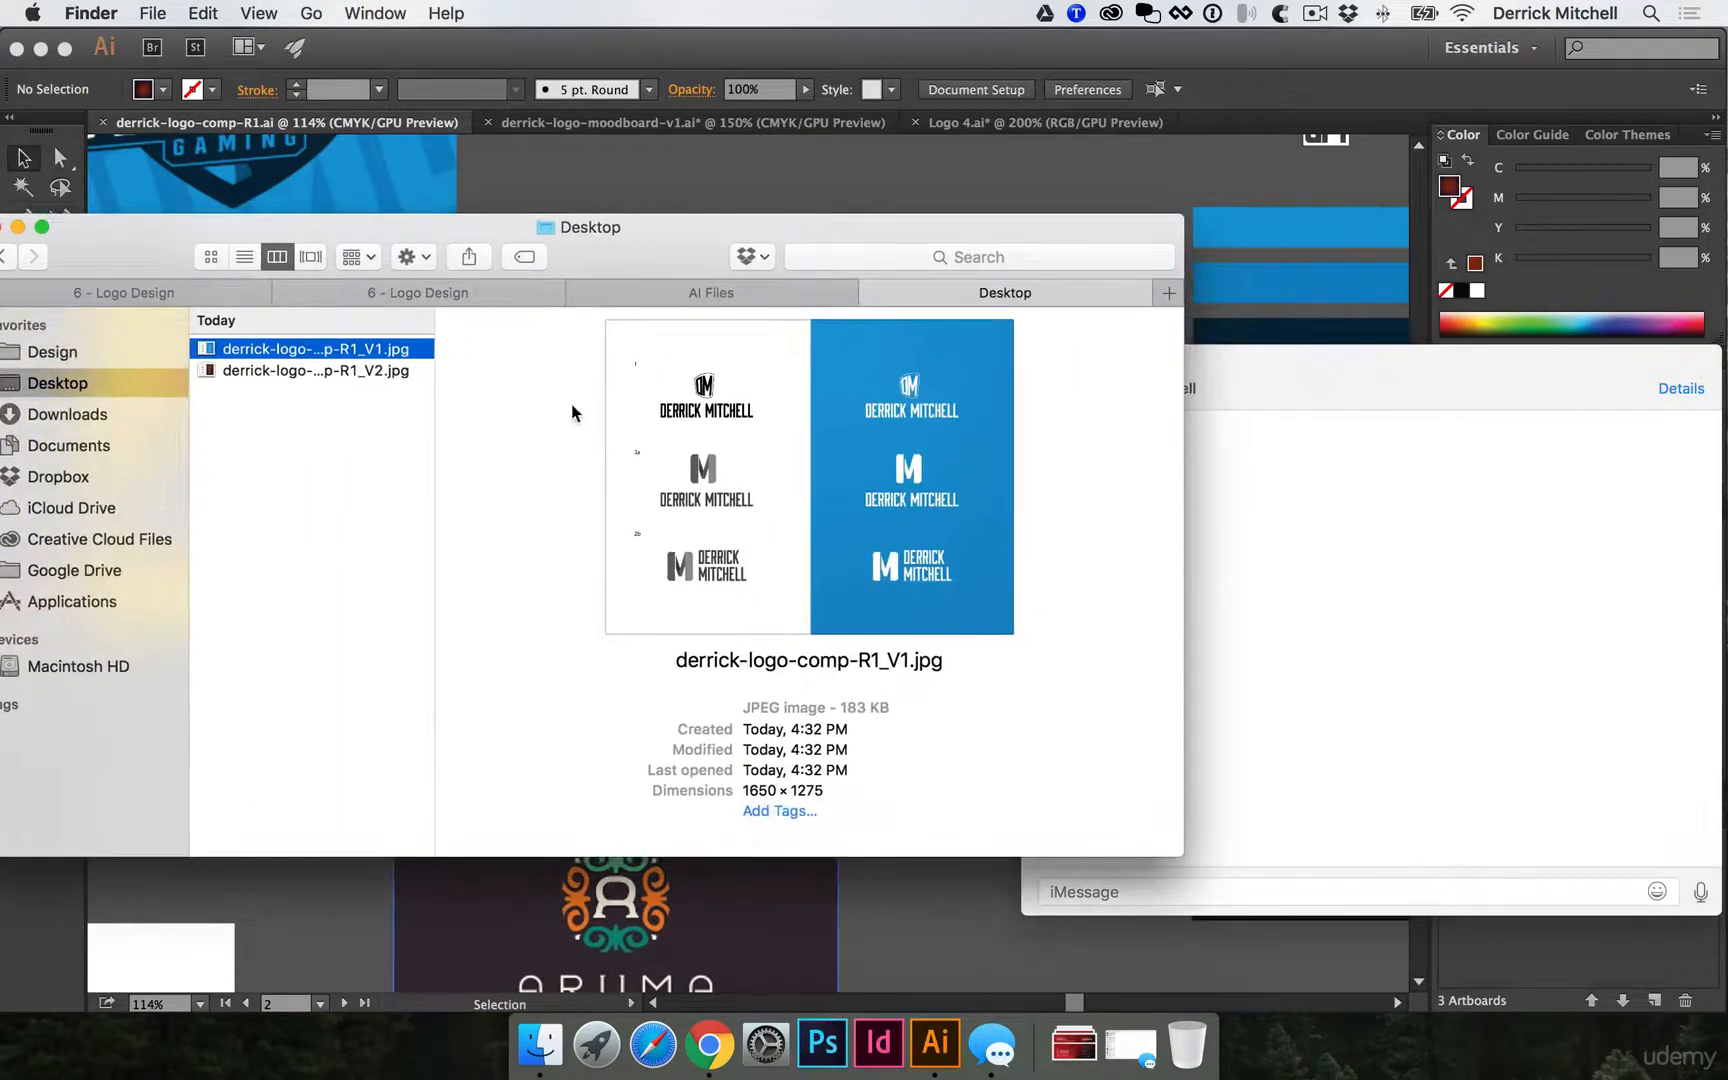
pyautogui.keyDown('shift'); pyautogui.click(395, 370); pyautogui.keyUp('shift')
pyautogui.moveTo(1184, 449); pyautogui.dragTo(706, 430)
# Send the message "Yo, check out these first looks..." in the open conversation.
pyautogui.click(1122, 776)
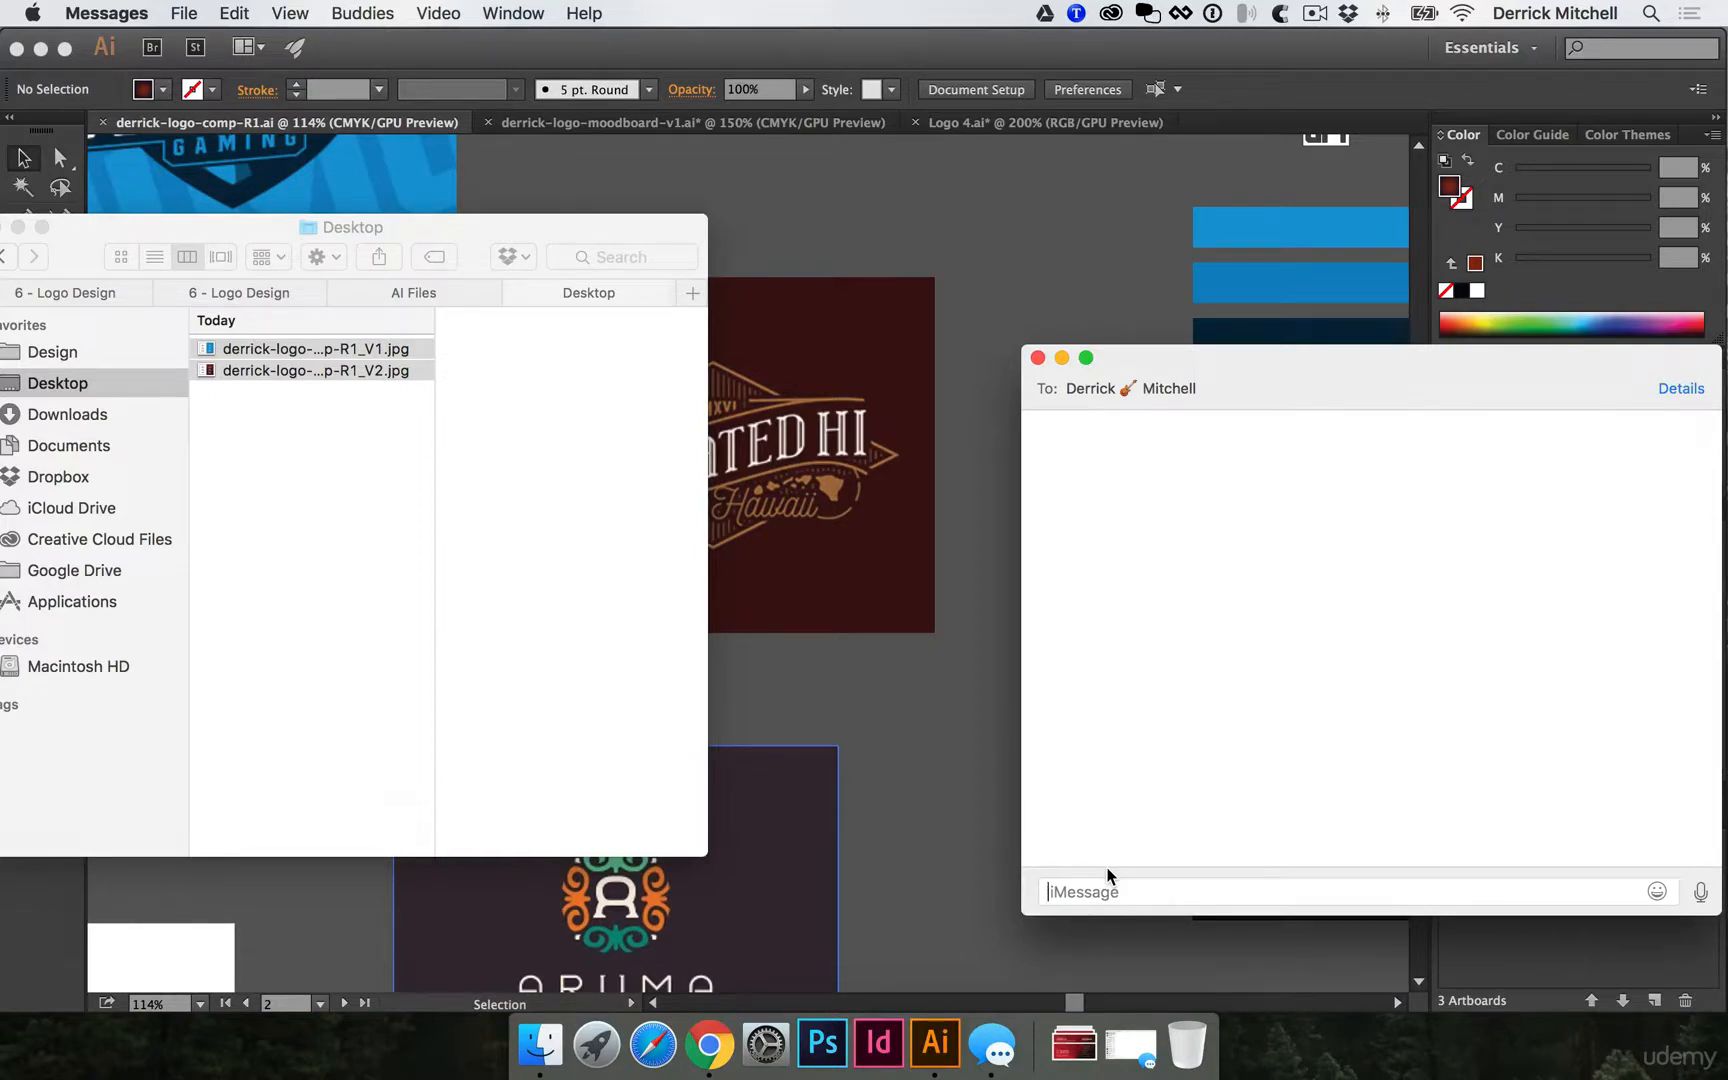
pyautogui.write('Yo, check out these fo')
pyautogui.write('rst looks')
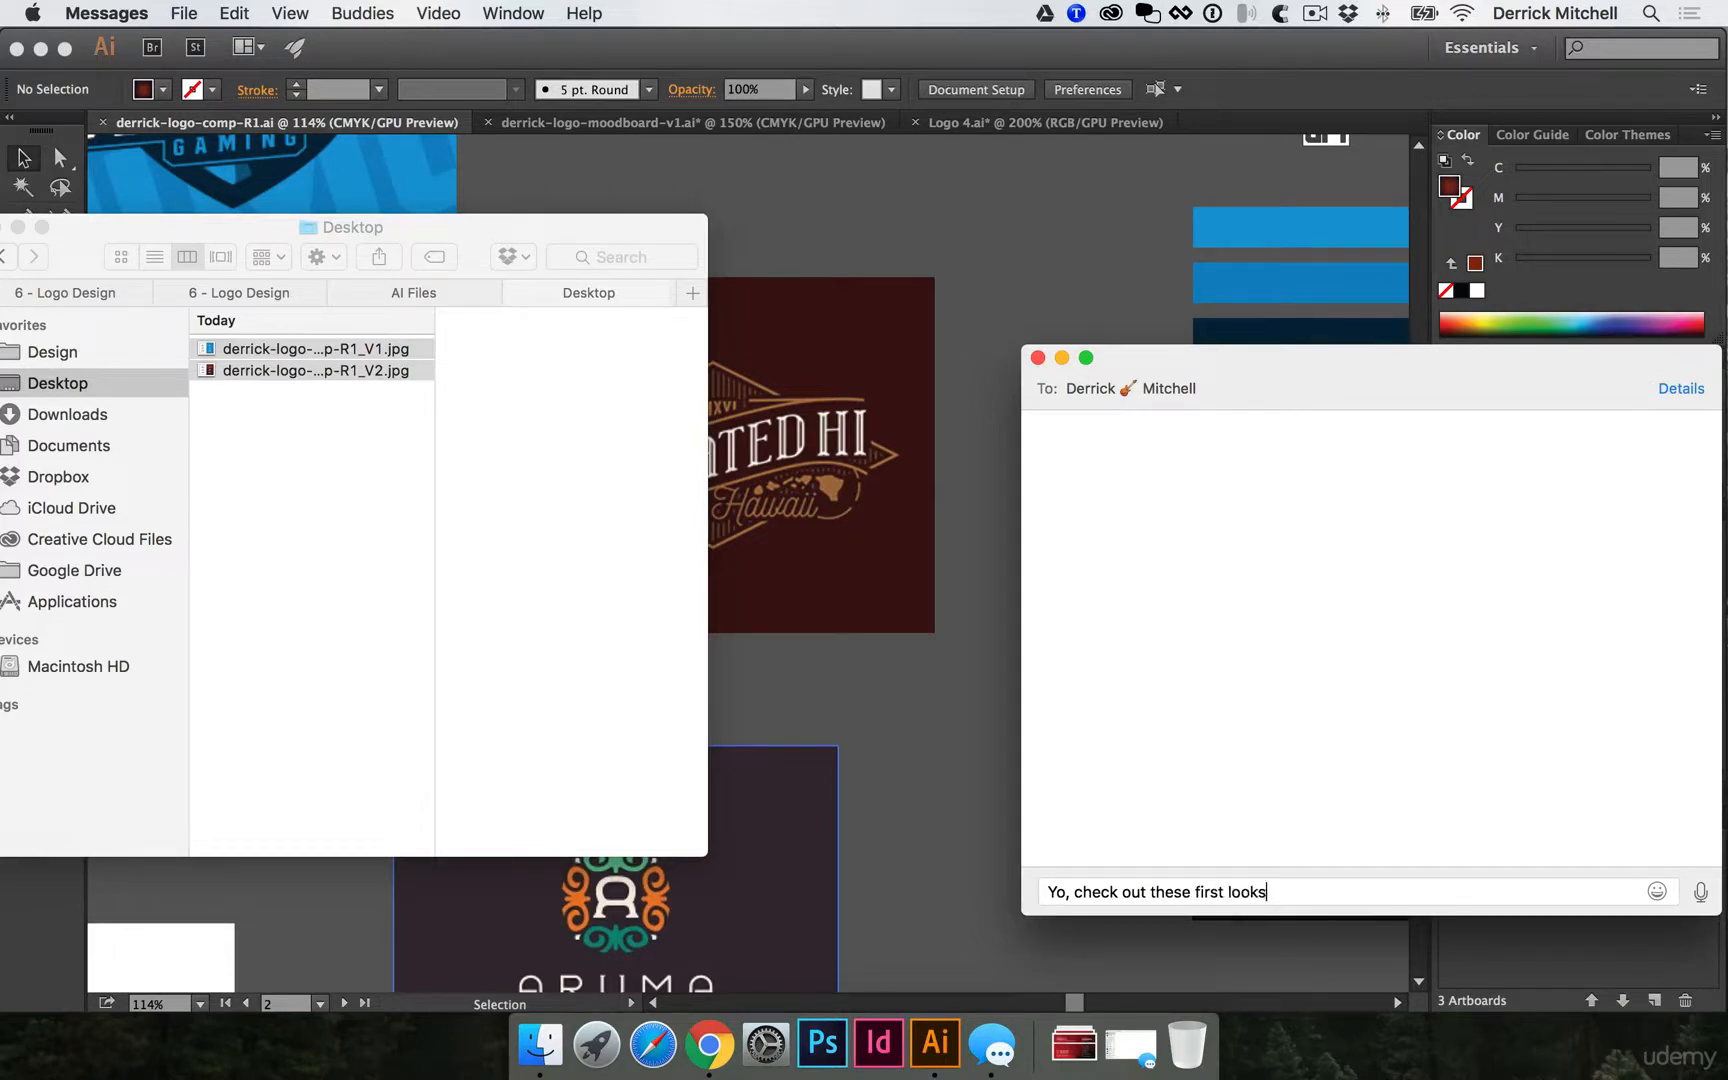
pyautogui.write('...')
pyautogui.press('Return')
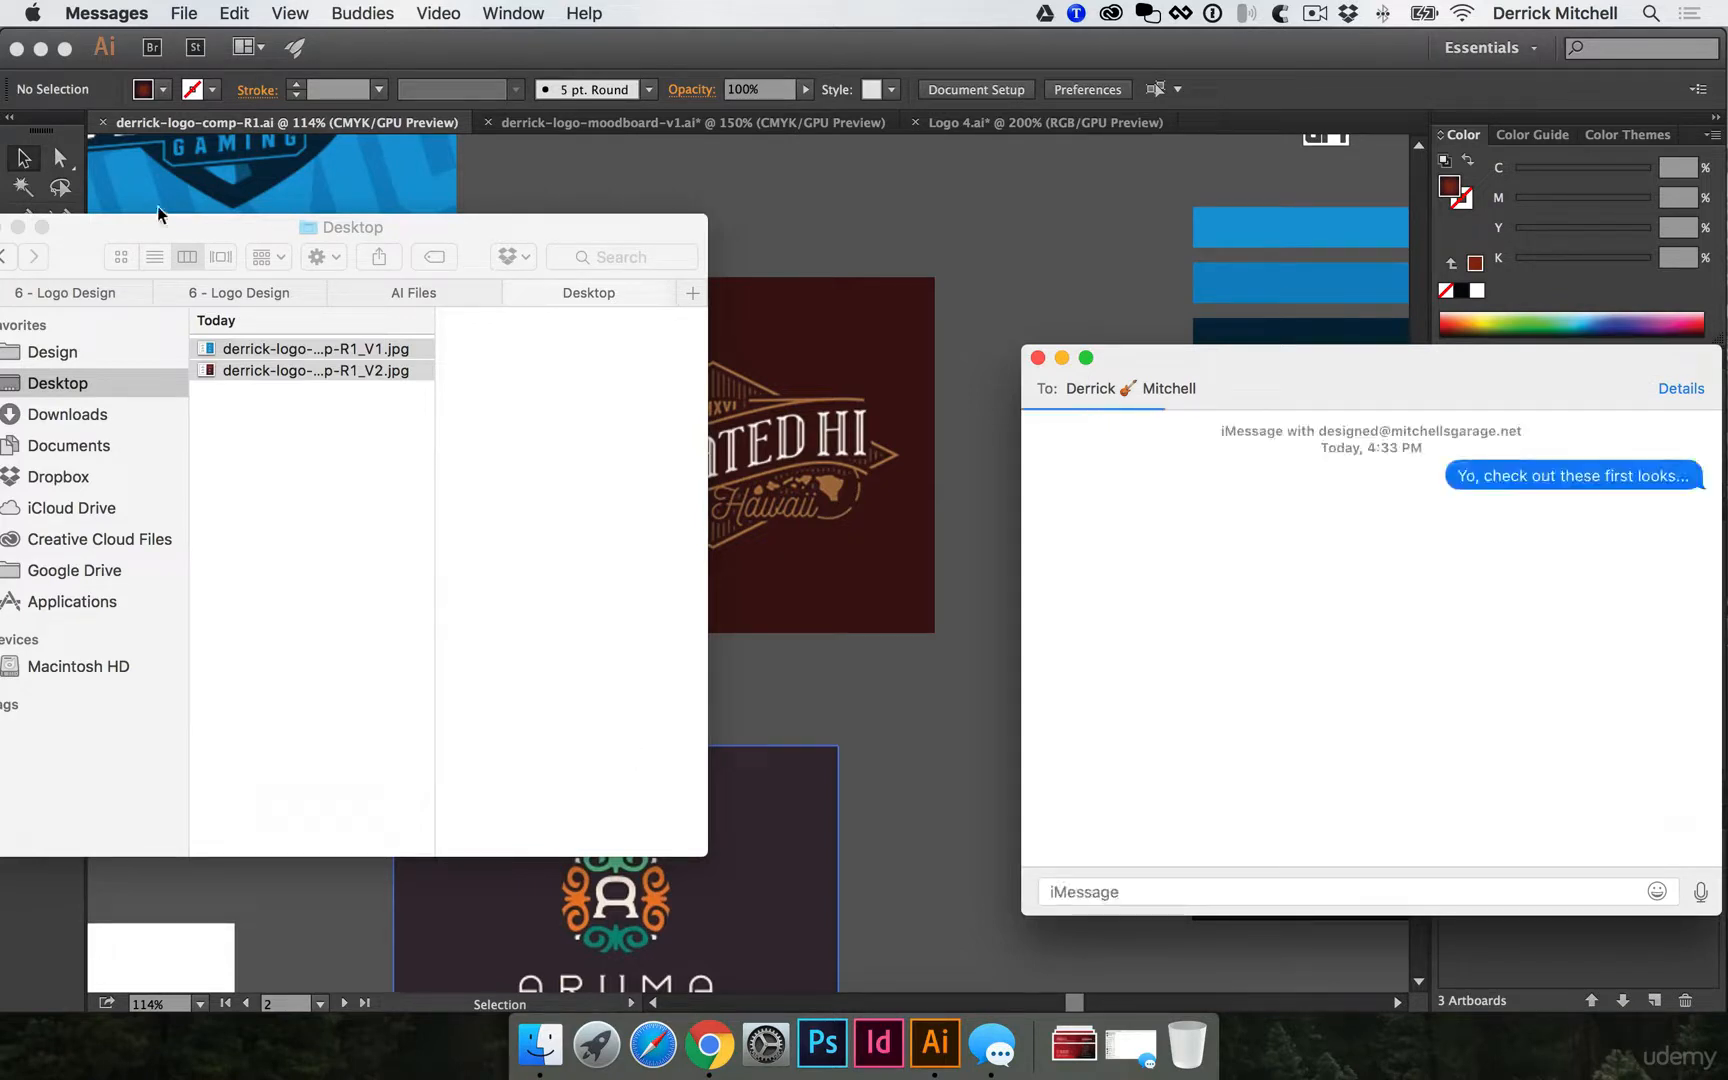
# Send the V1 and V2 logo comp JPEGs in the conversation and look through the sent images.
pyautogui.moveTo(358, 345); pyautogui.dragTo(1200, 890)
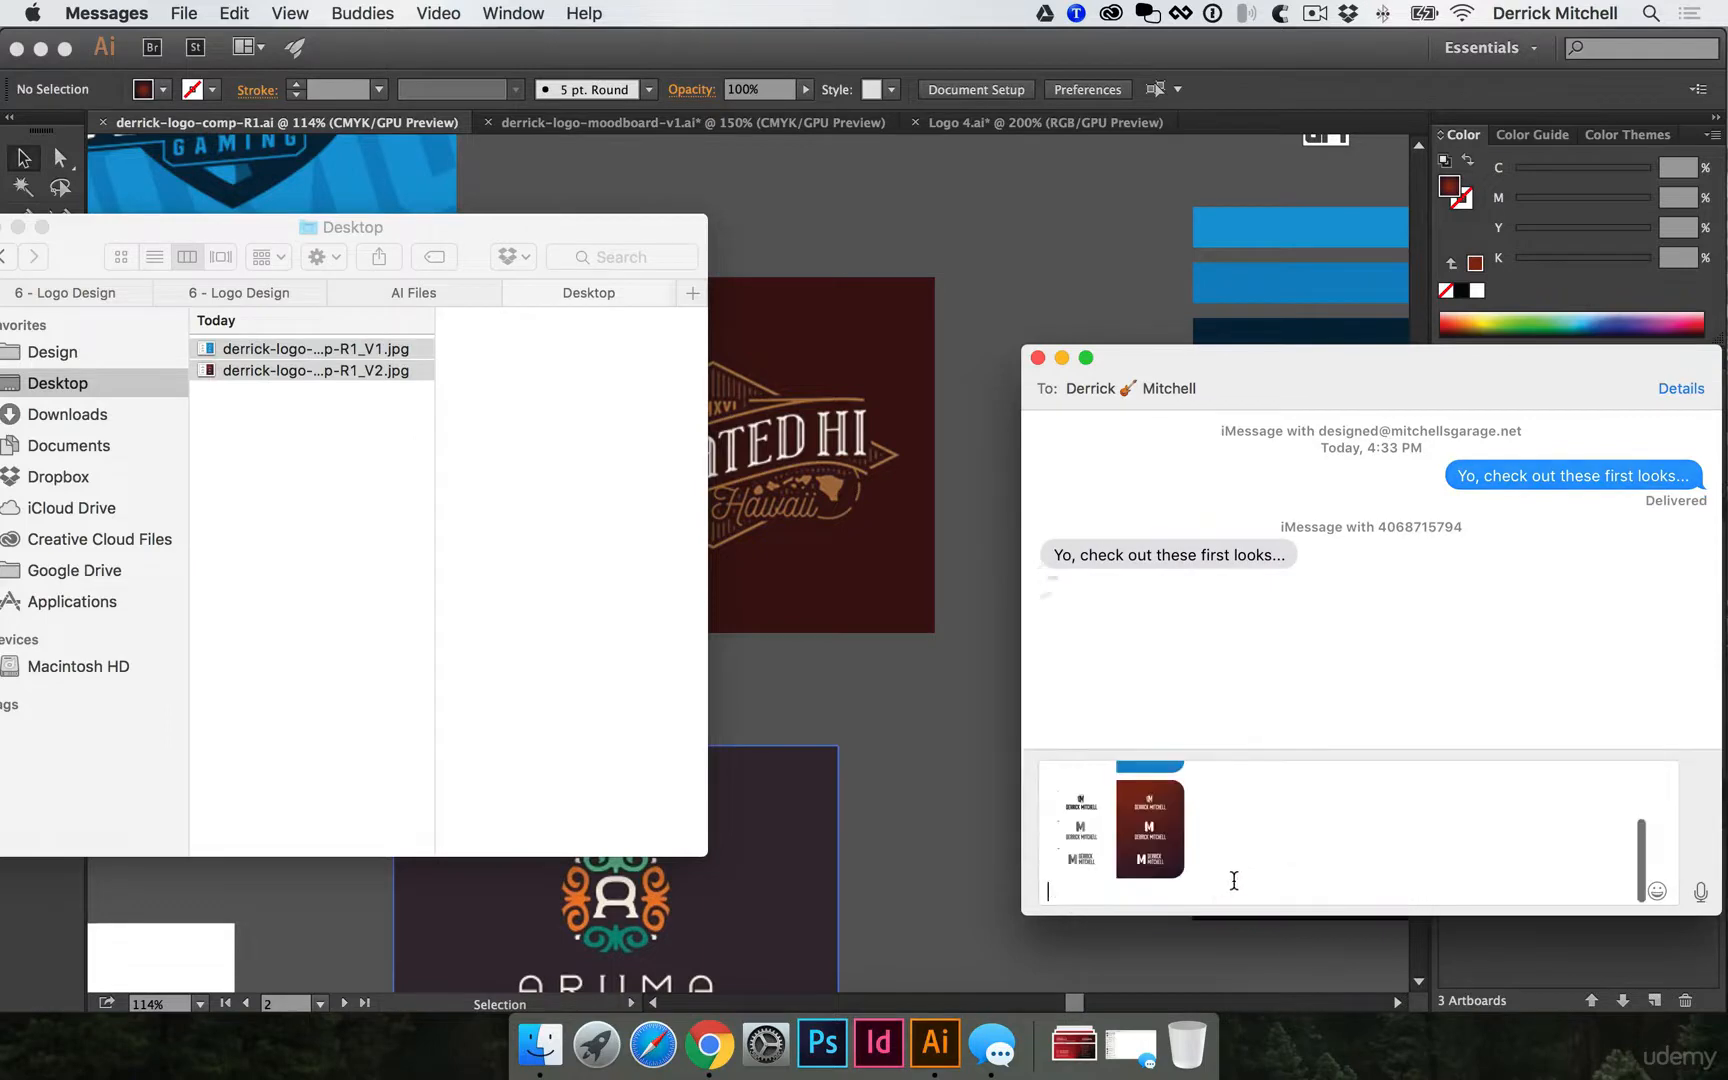
pyautogui.press('Return')
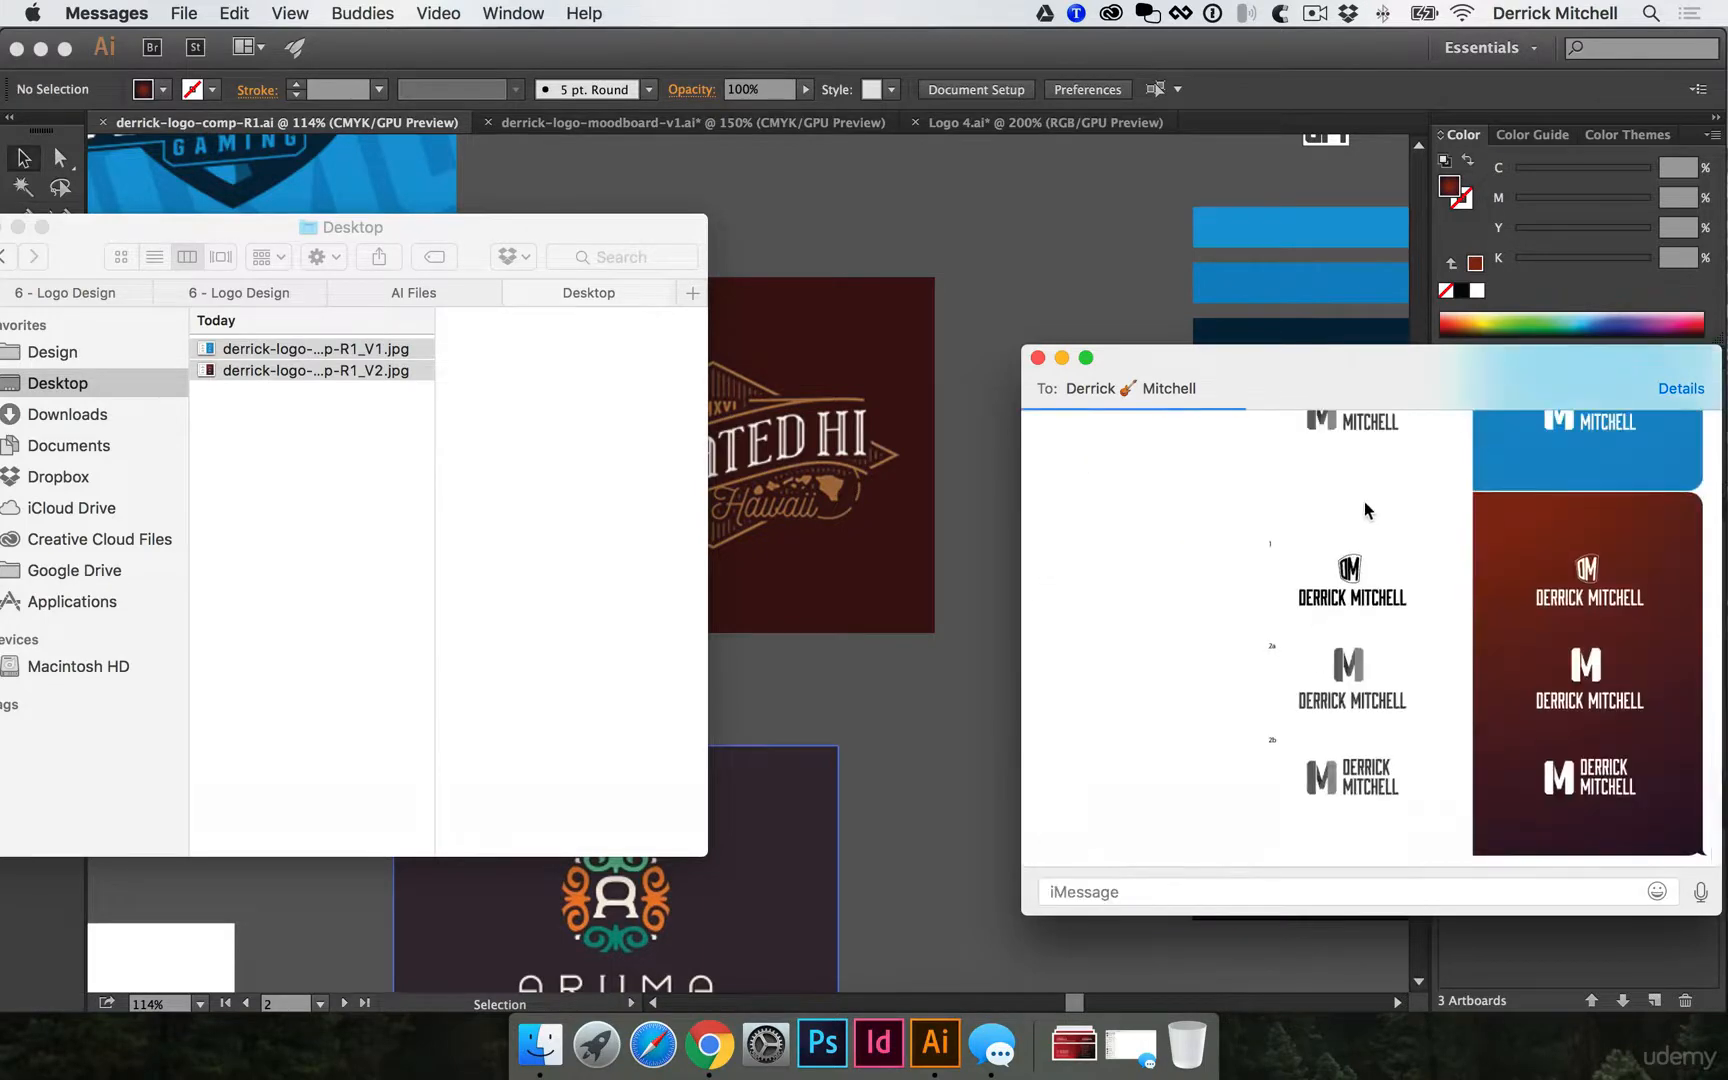
pyautogui.scroll(3, 1370, 510)
pyautogui.scroll(5, 1373, 508)
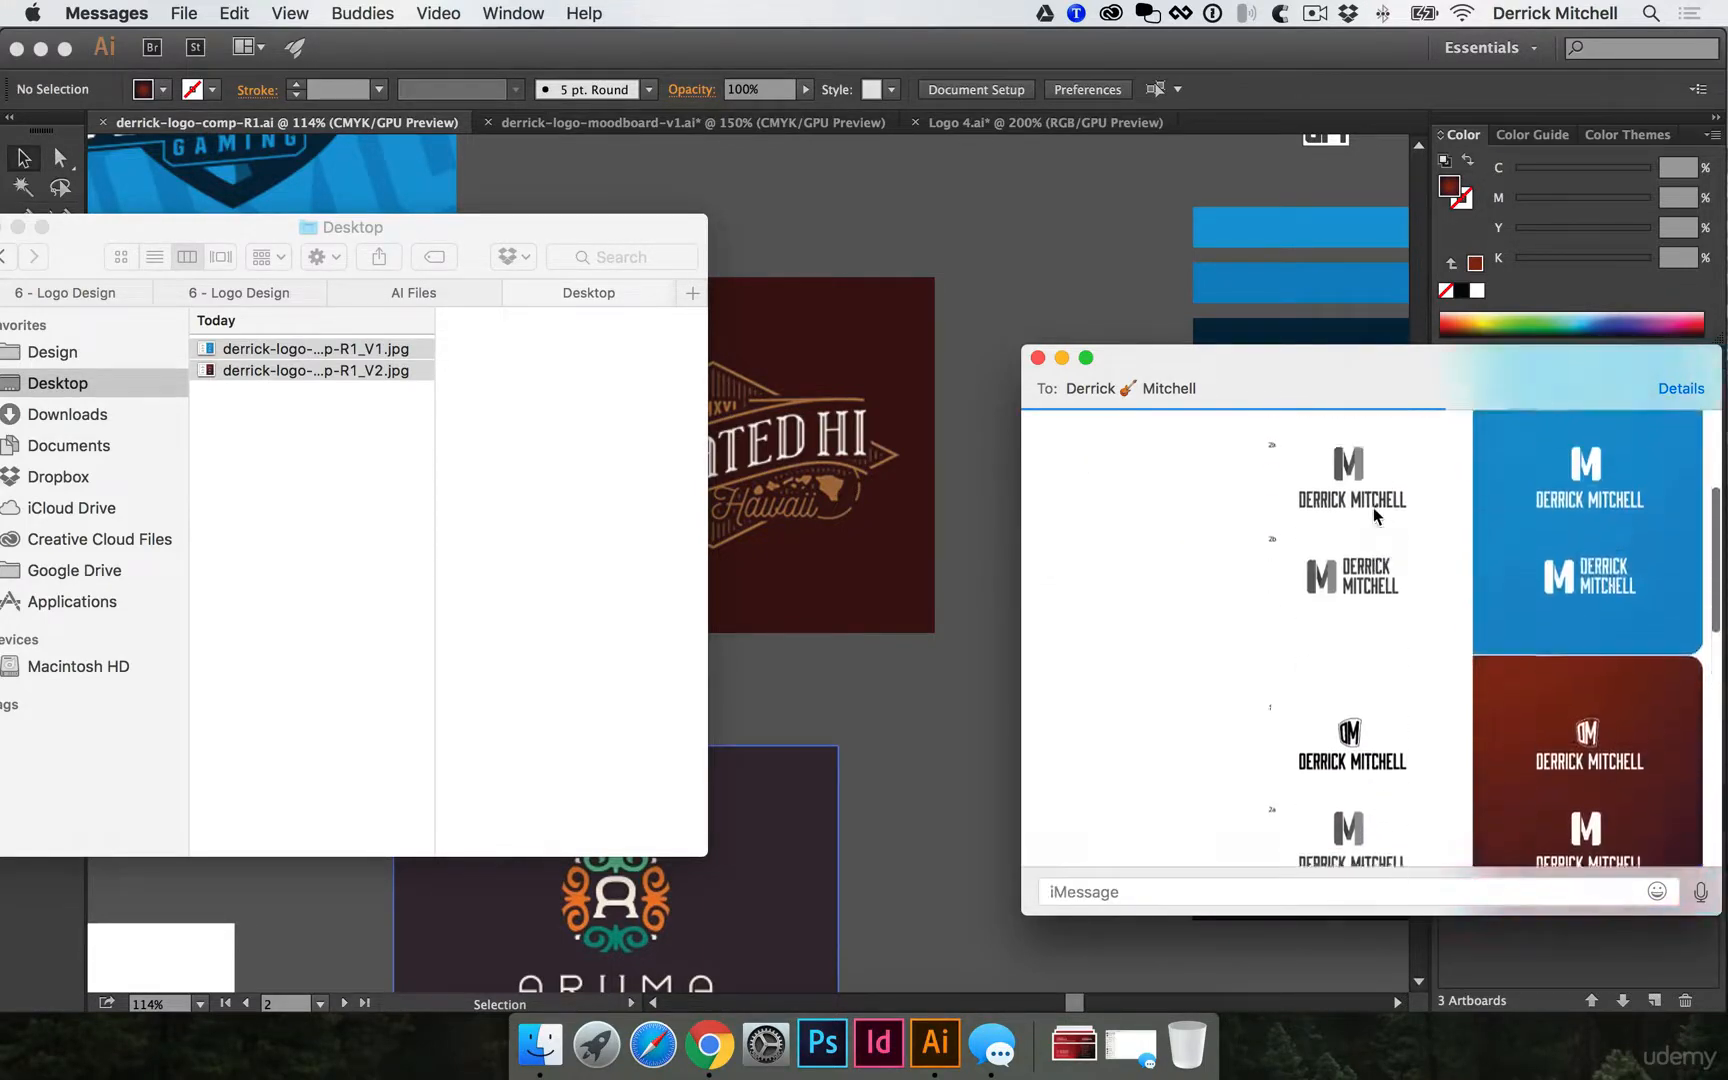
pyautogui.scroll(-5, 1373, 508)
pyautogui.scroll(-5, 1352, 552)
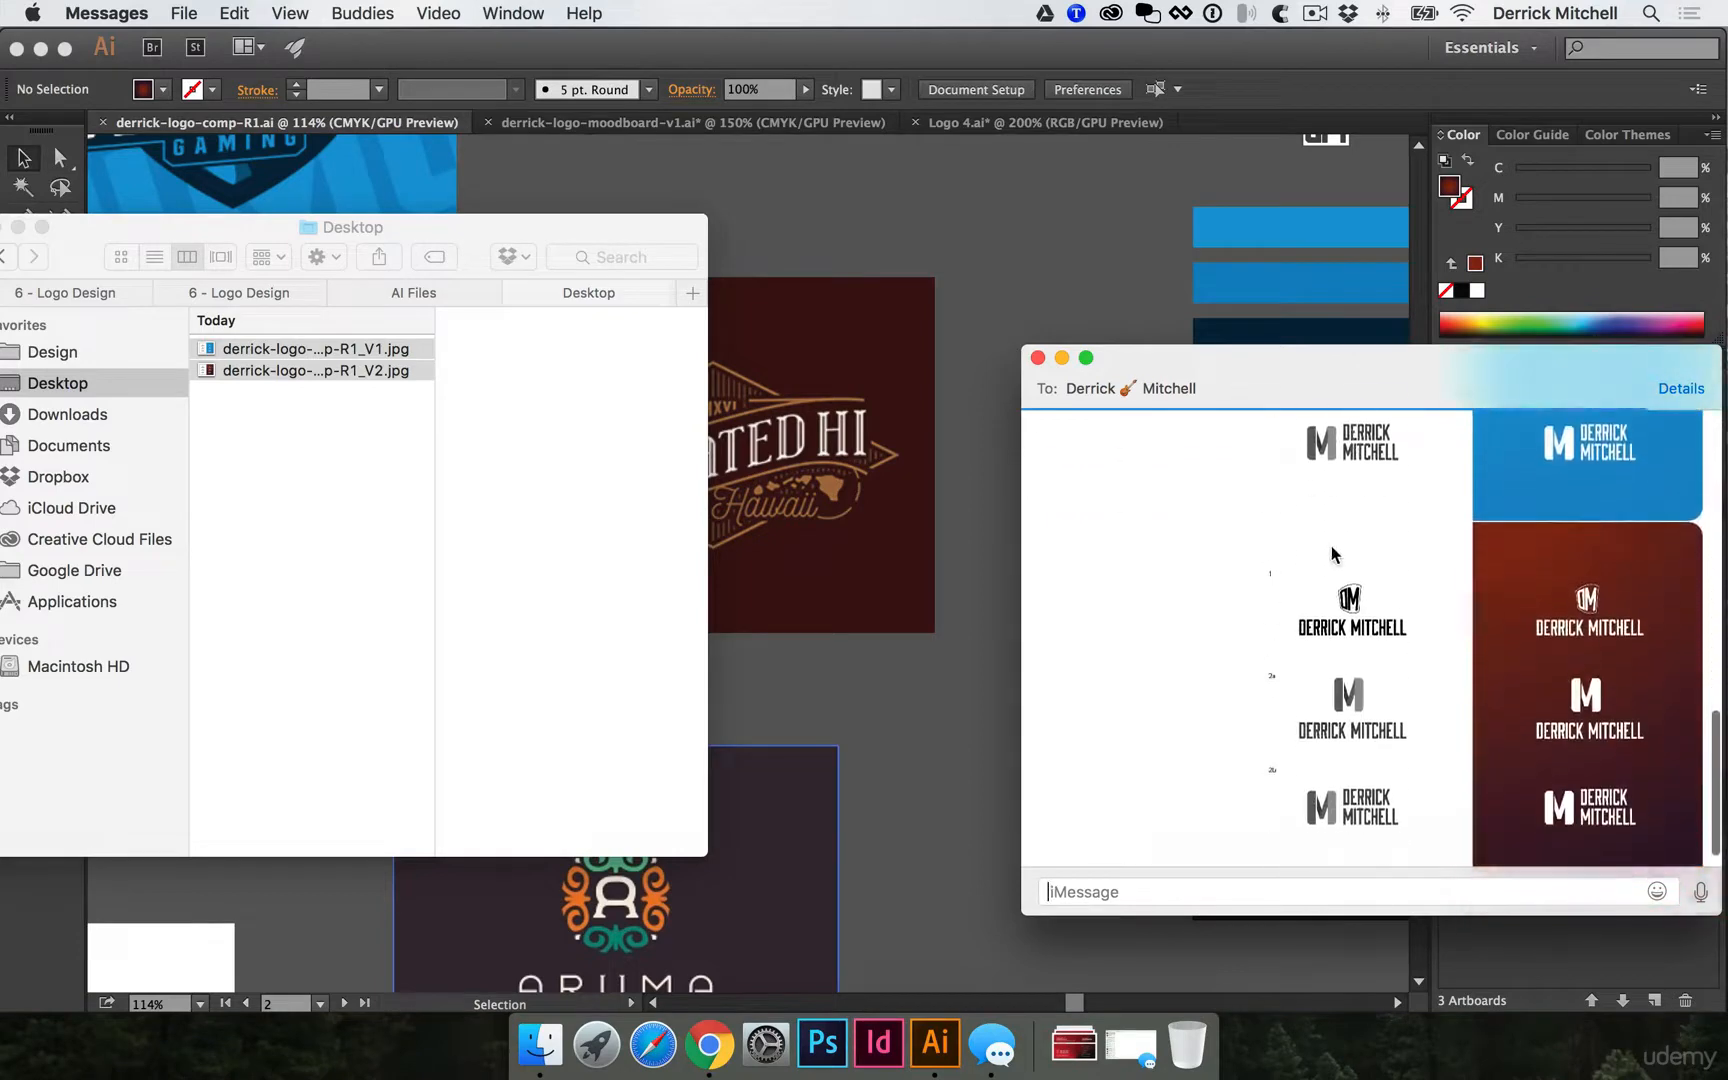
# Close the Messages conversation window and bring the whole Finder window back into view.
pyautogui.click(1037, 358)
pyautogui.click(567, 413)
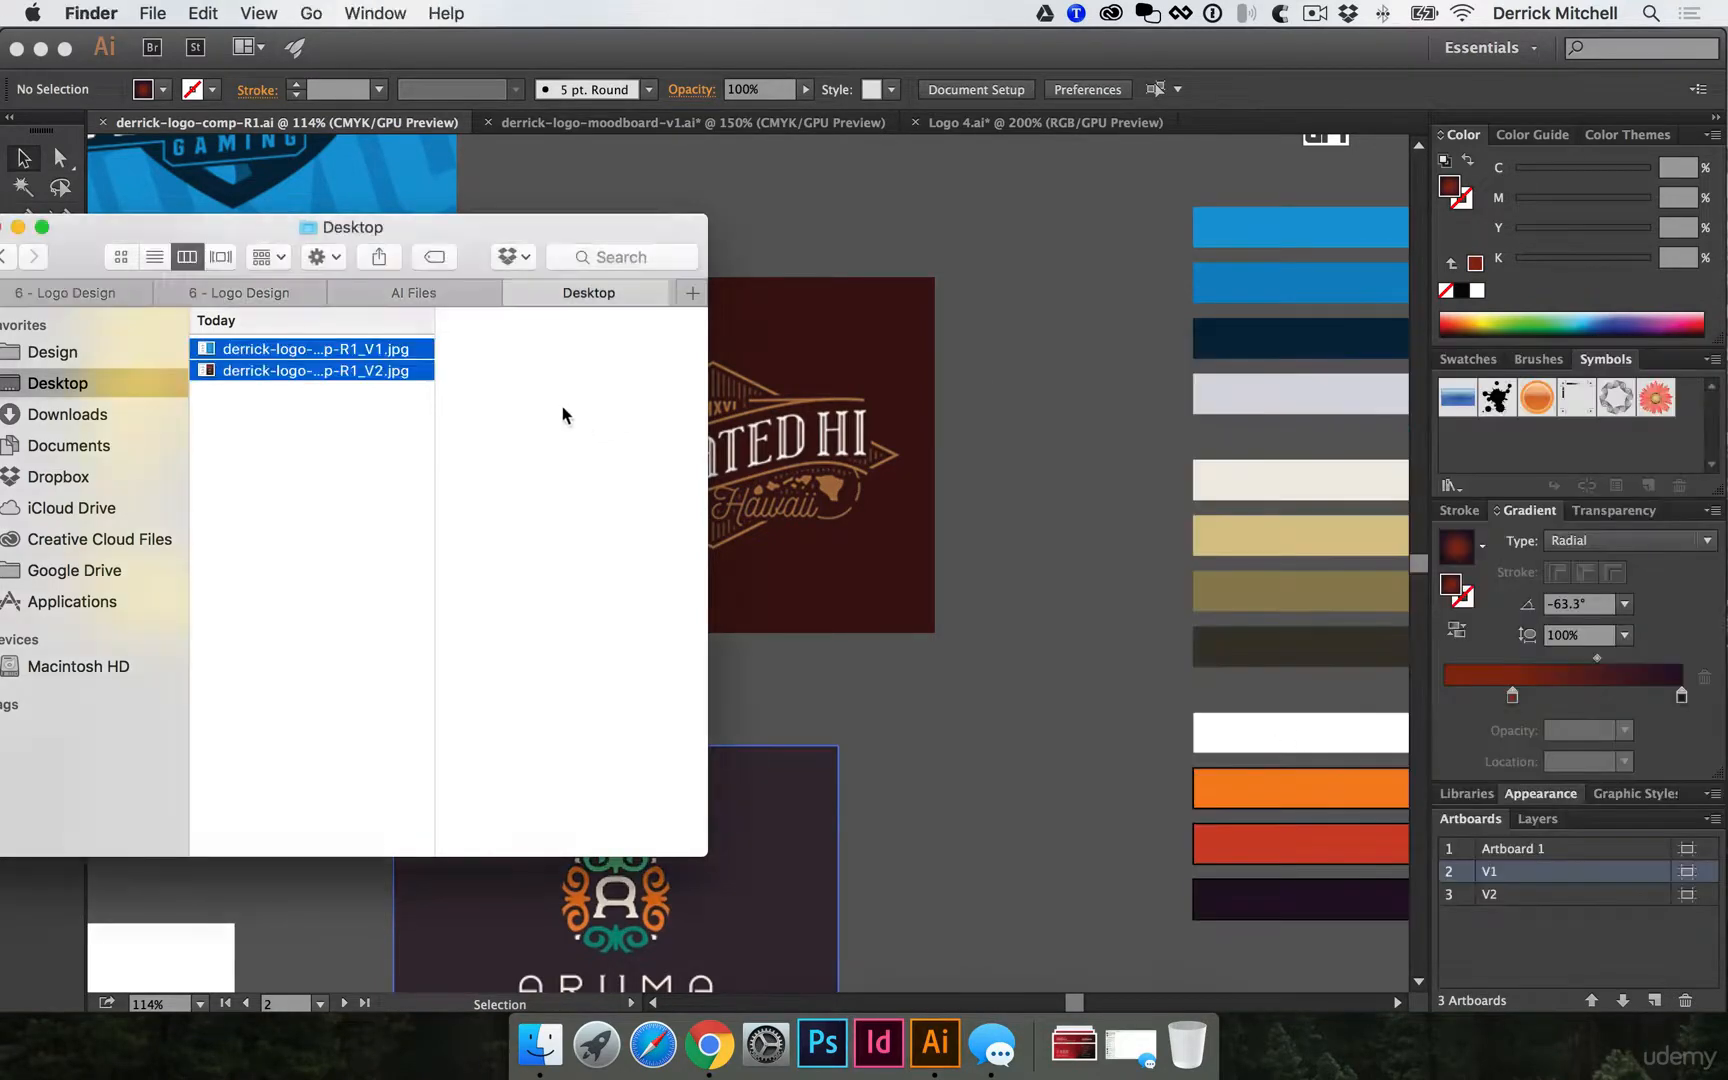
pyautogui.moveTo(448, 223); pyautogui.dragTo(911, 267)
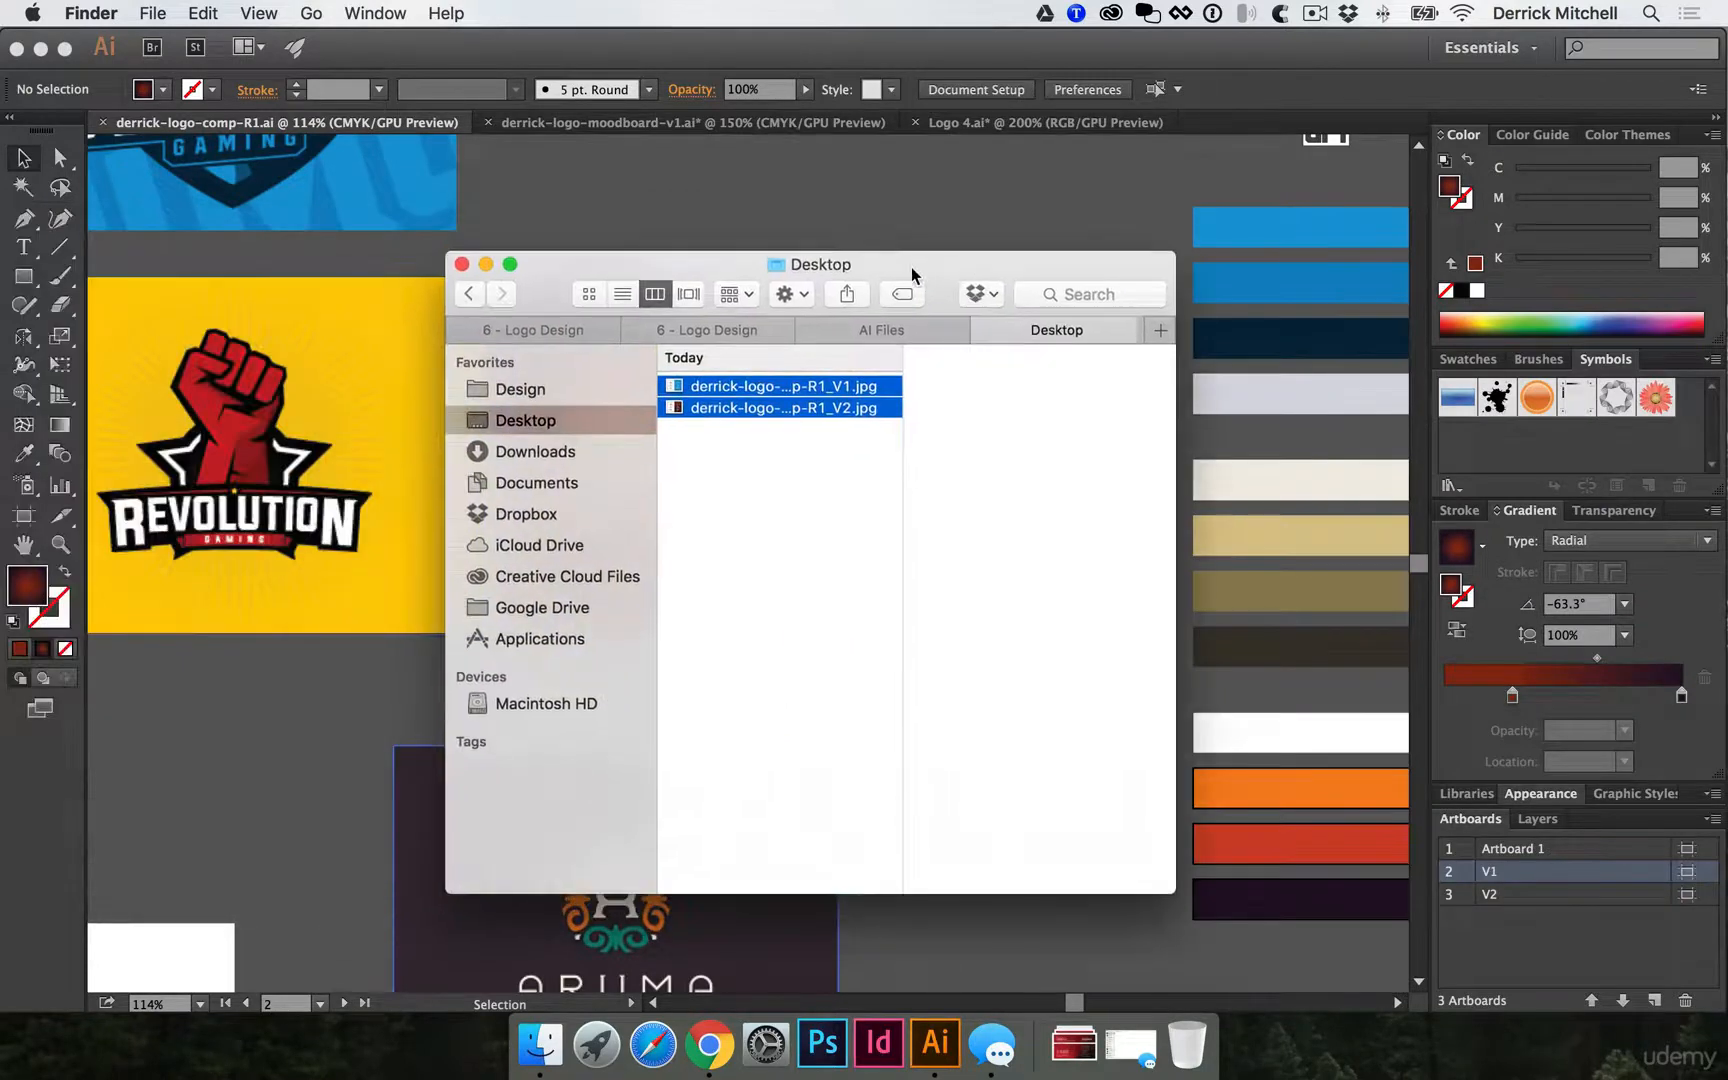
# Switch to Basecamp in Chrome and create a new project named Logo Export Sample.
pyautogui.click(709, 1044)
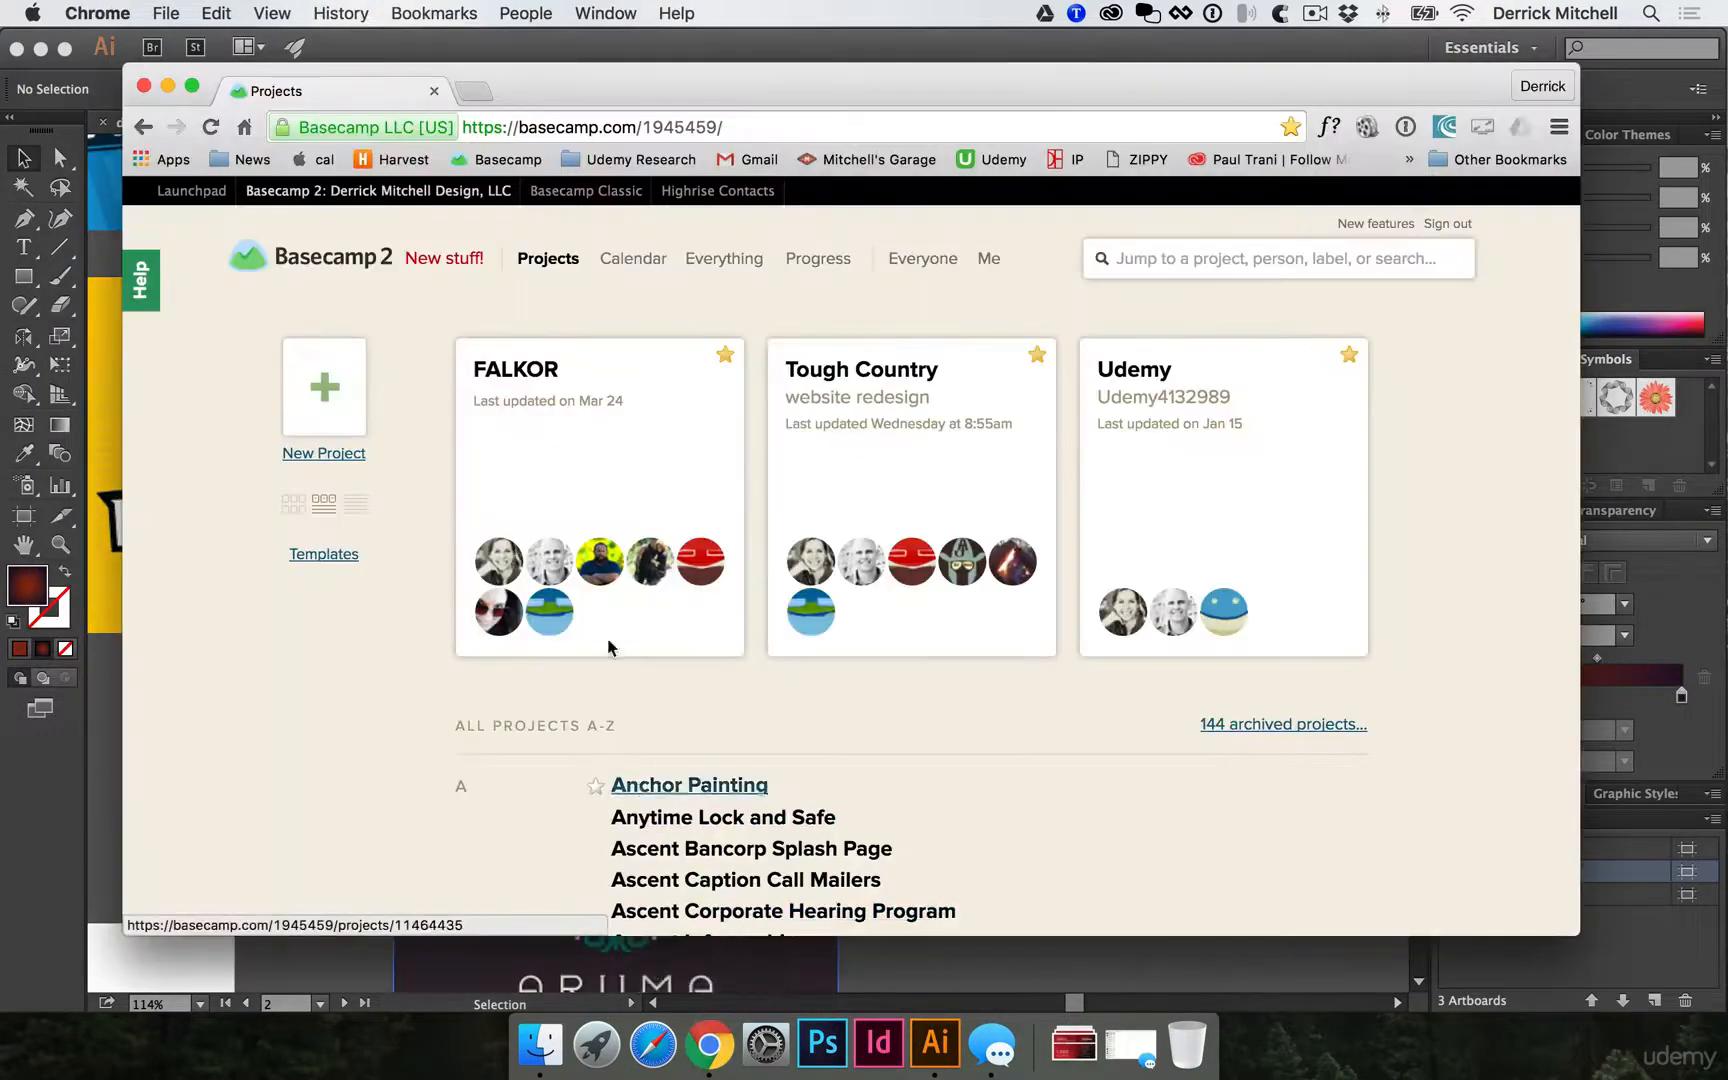
pyautogui.click(326, 390)
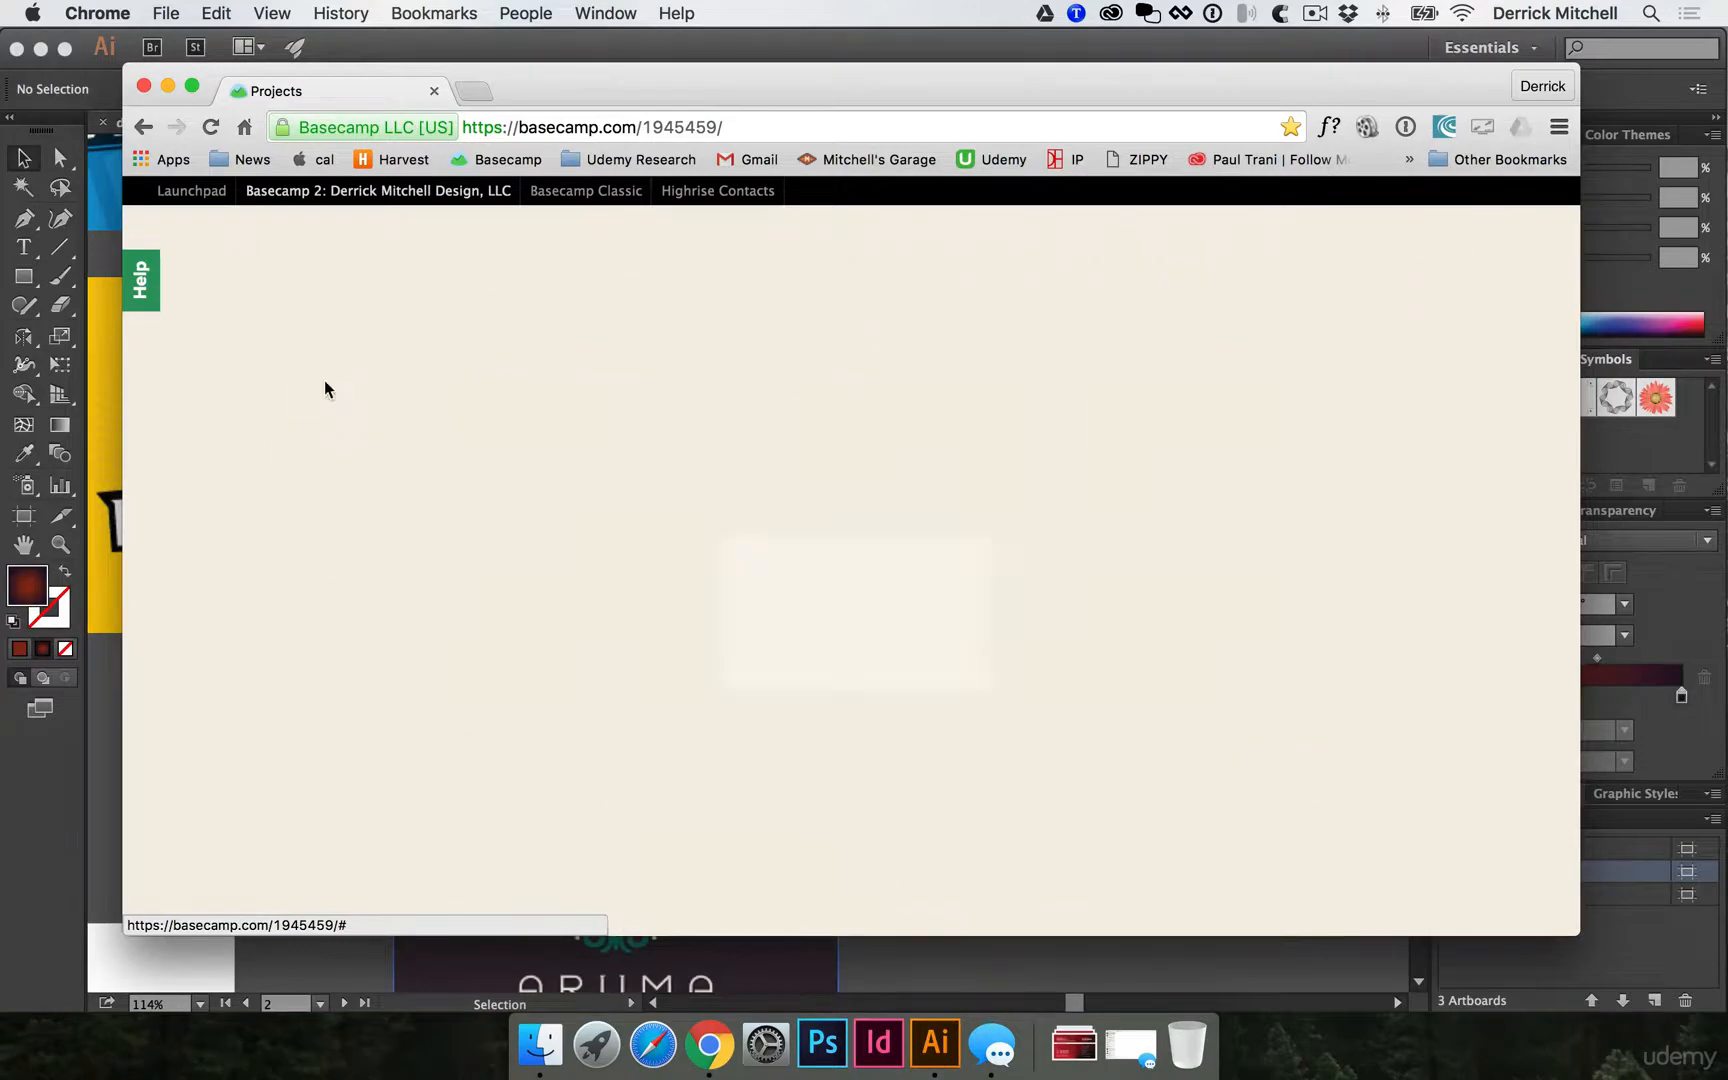
pyautogui.write('Logow')
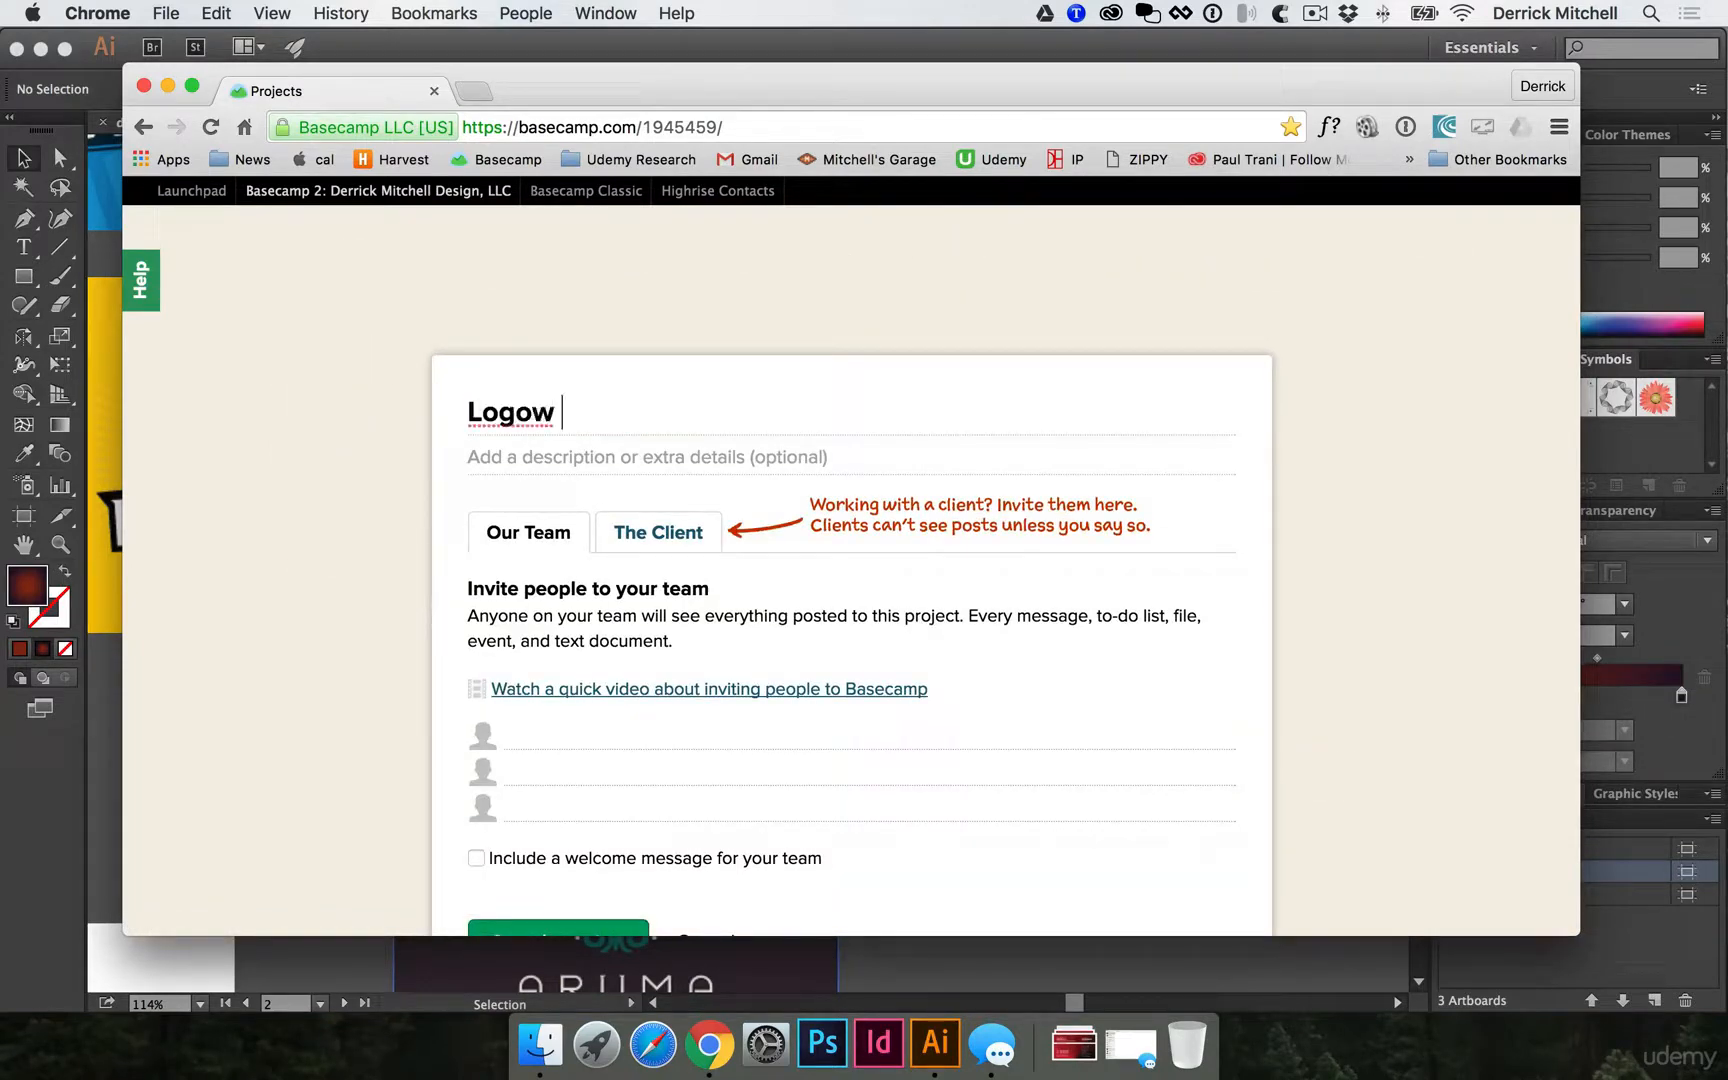
pyautogui.press('BackSpace')
pyautogui.write('Export Sa[p')
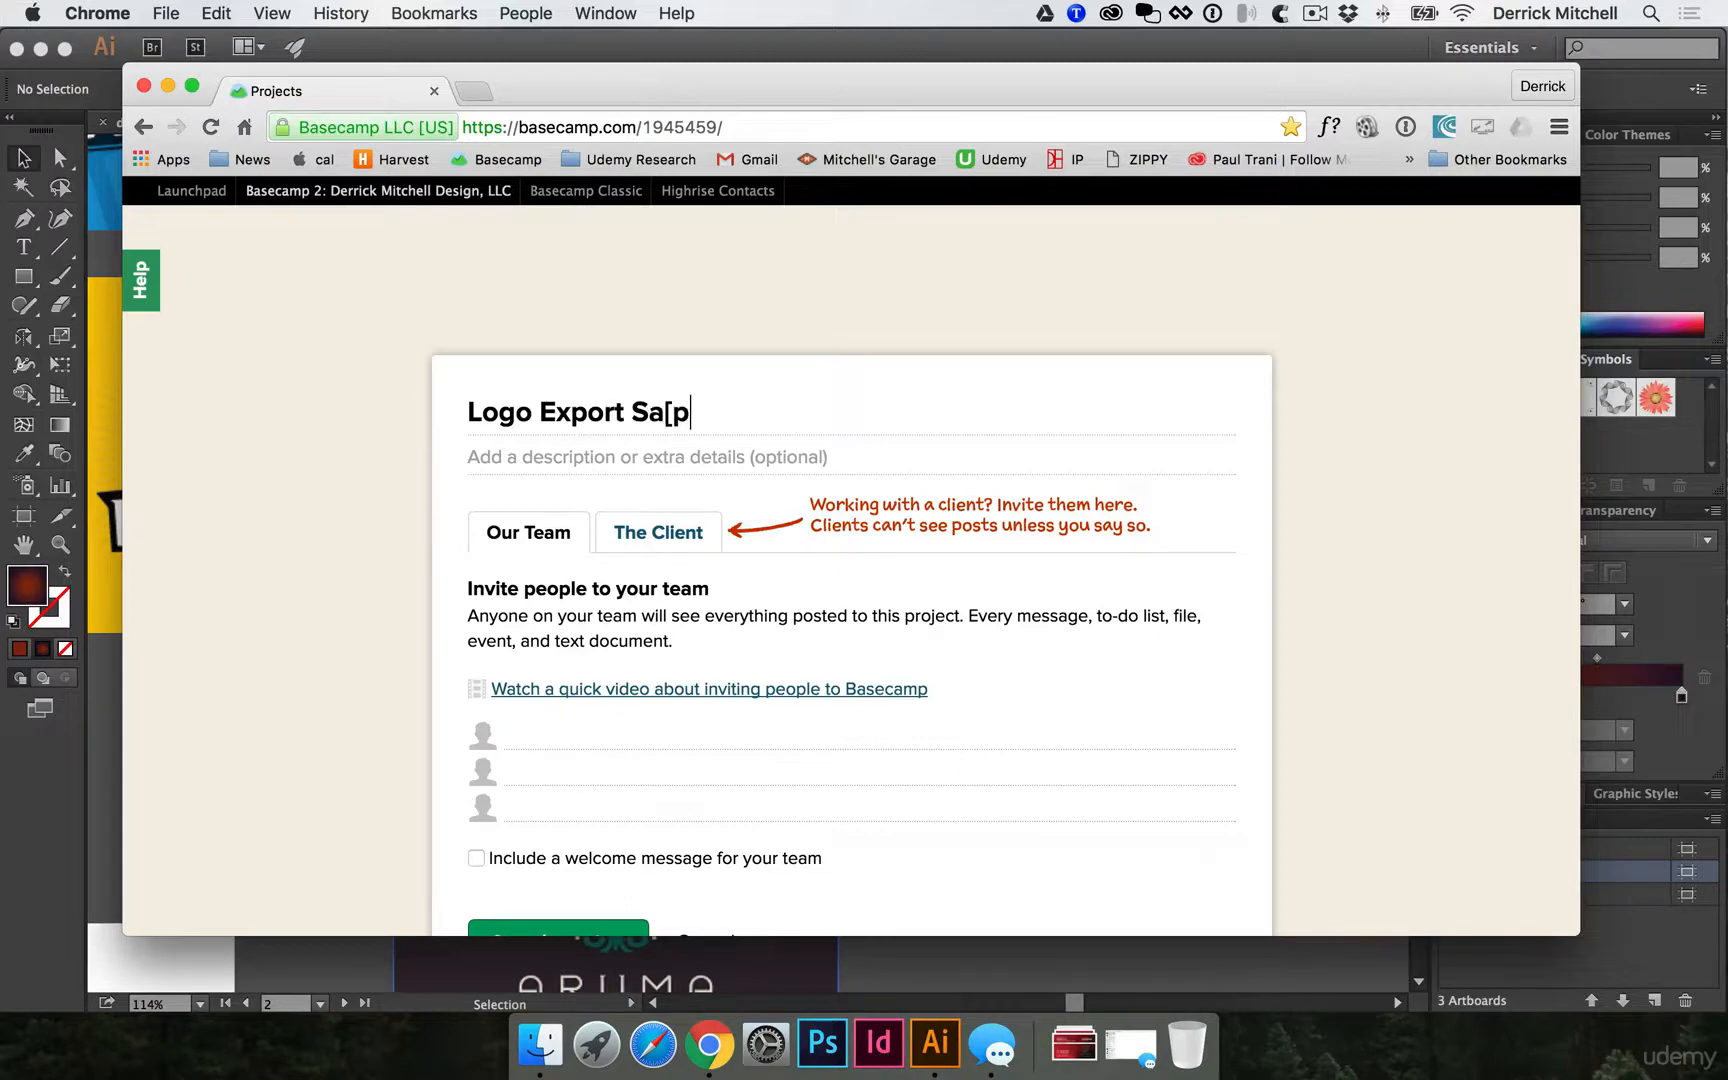
pyautogui.press('BackSpace')
pyautogui.press('BackSpace')
pyautogui.write('mple')
pyautogui.scroll(-3, 490, 650)
pyautogui.click(536, 824)
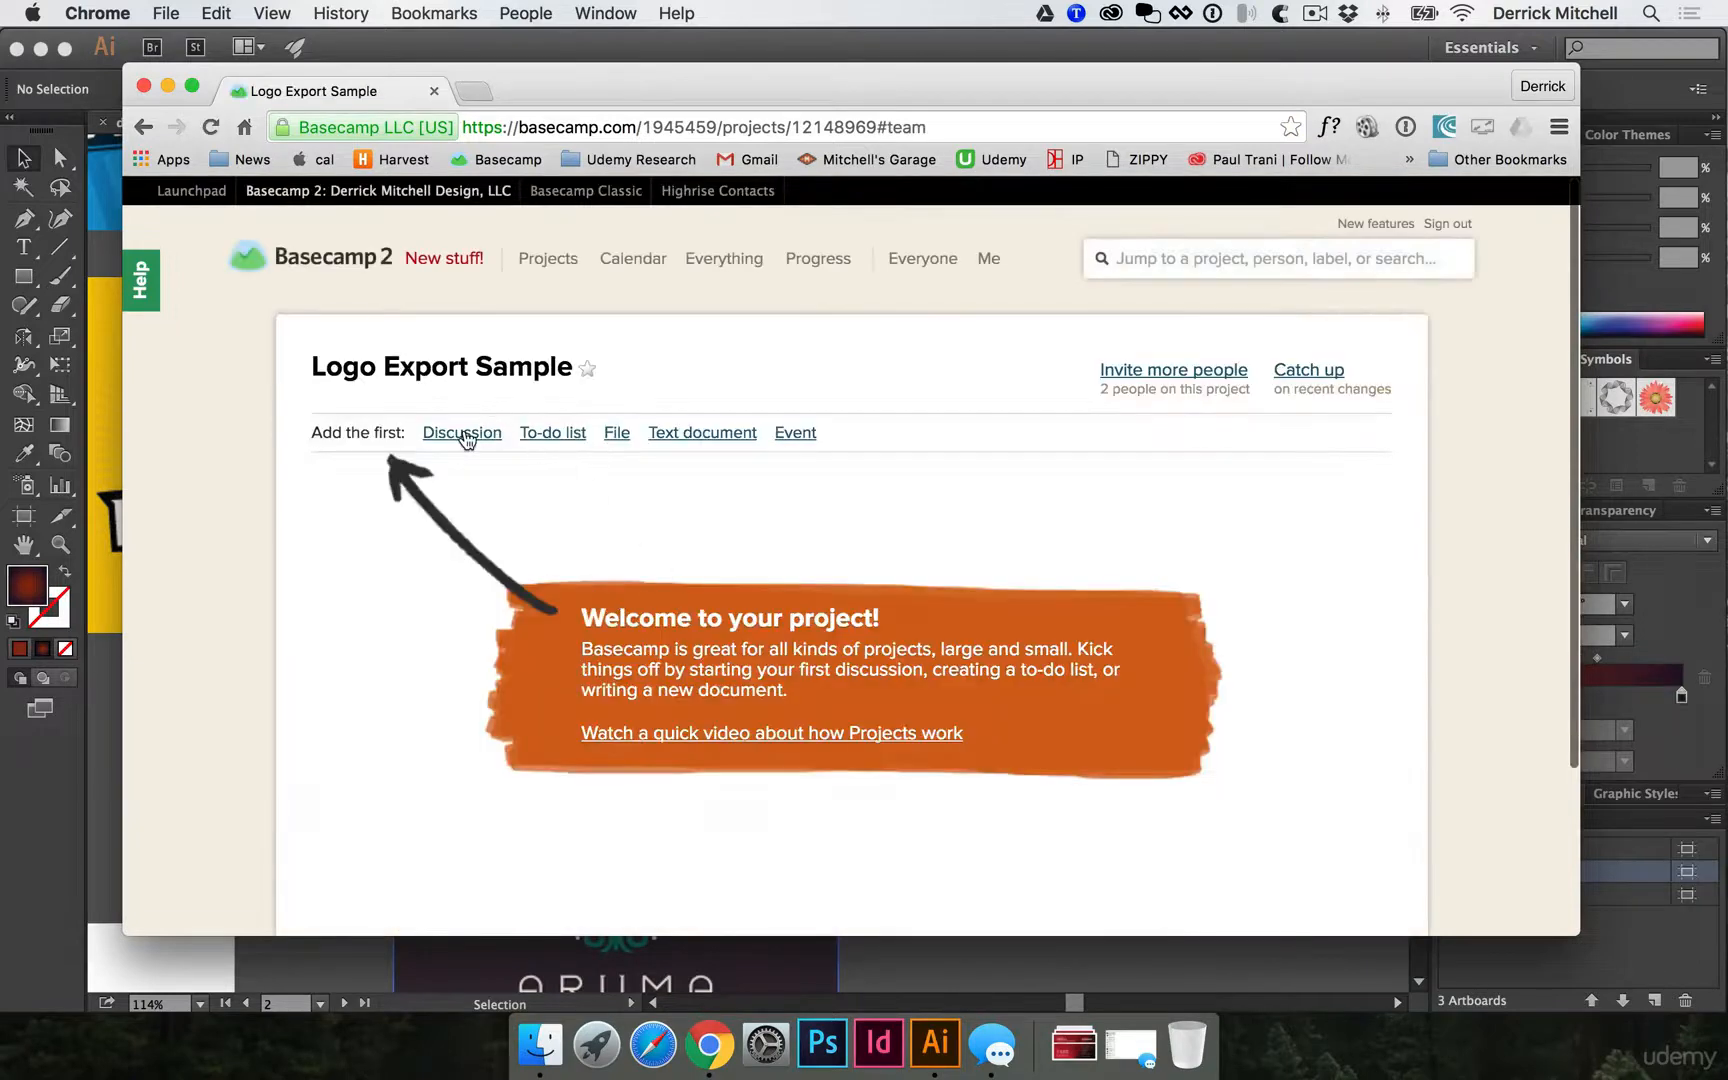
# Start the project's first discussion with the subject First Looks.
pyautogui.click(466, 434)
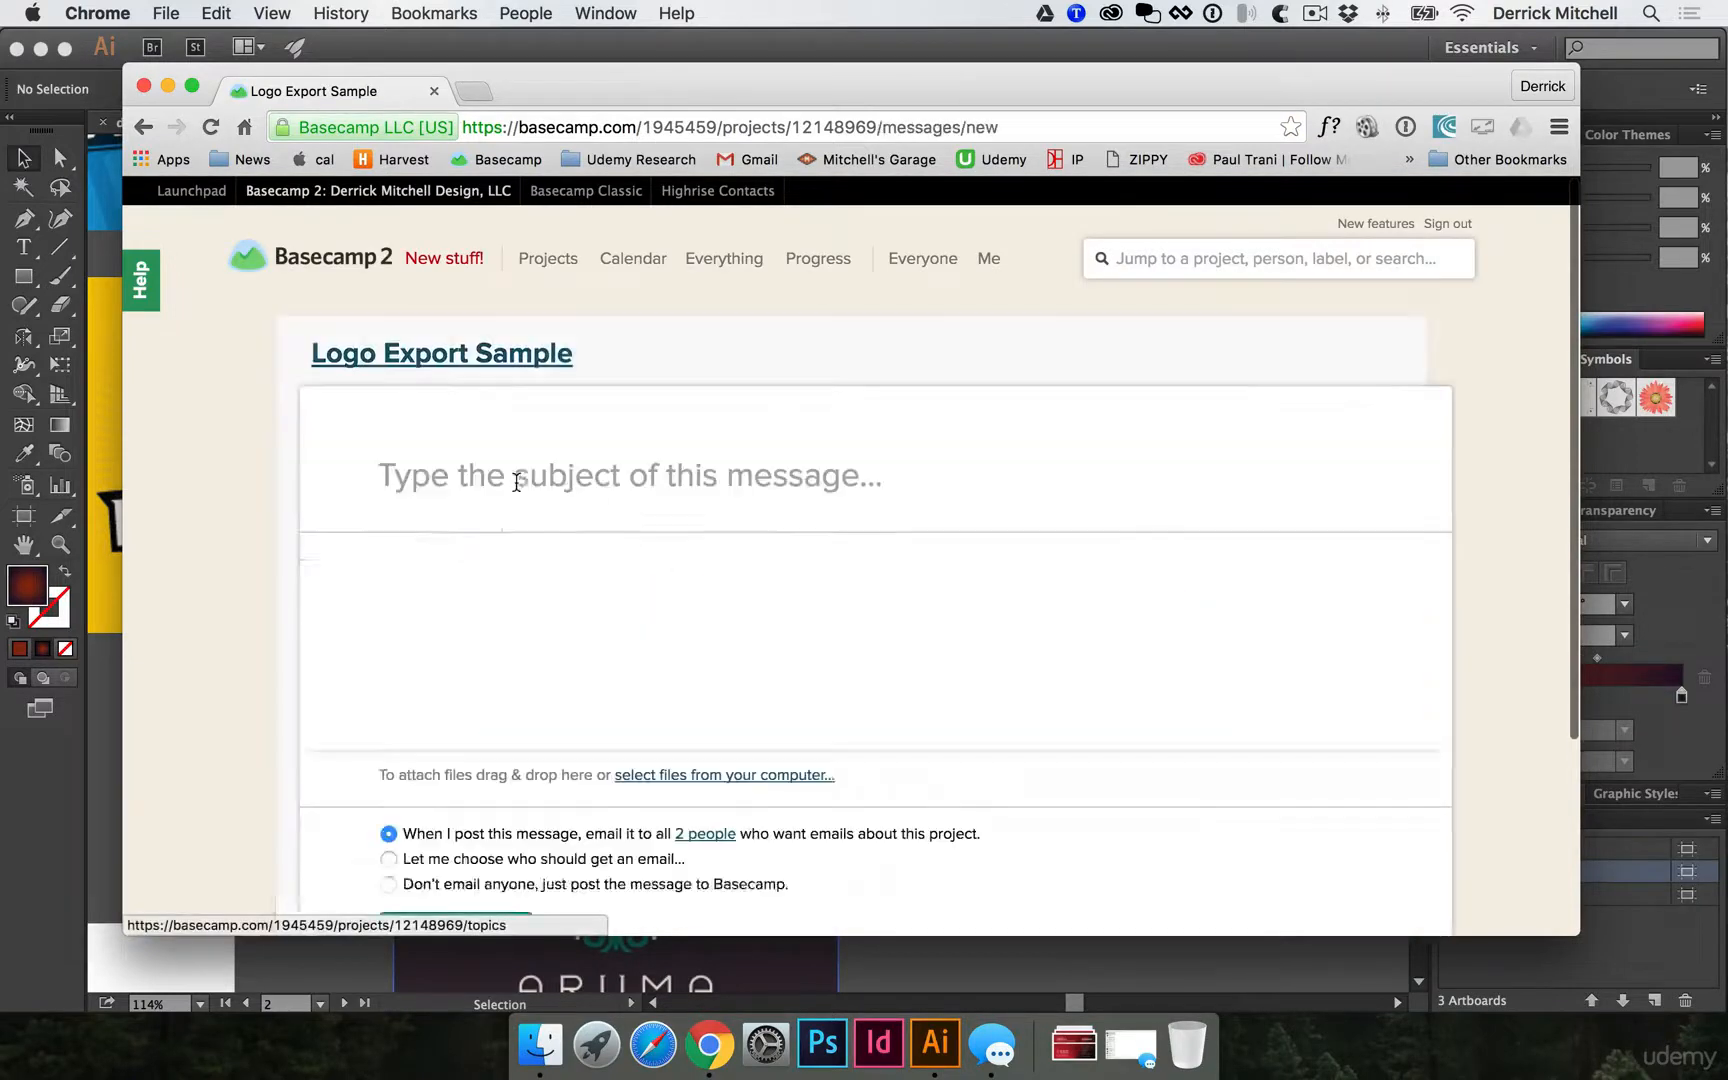
pyautogui.click(516, 483)
pyautogui.write('First ')
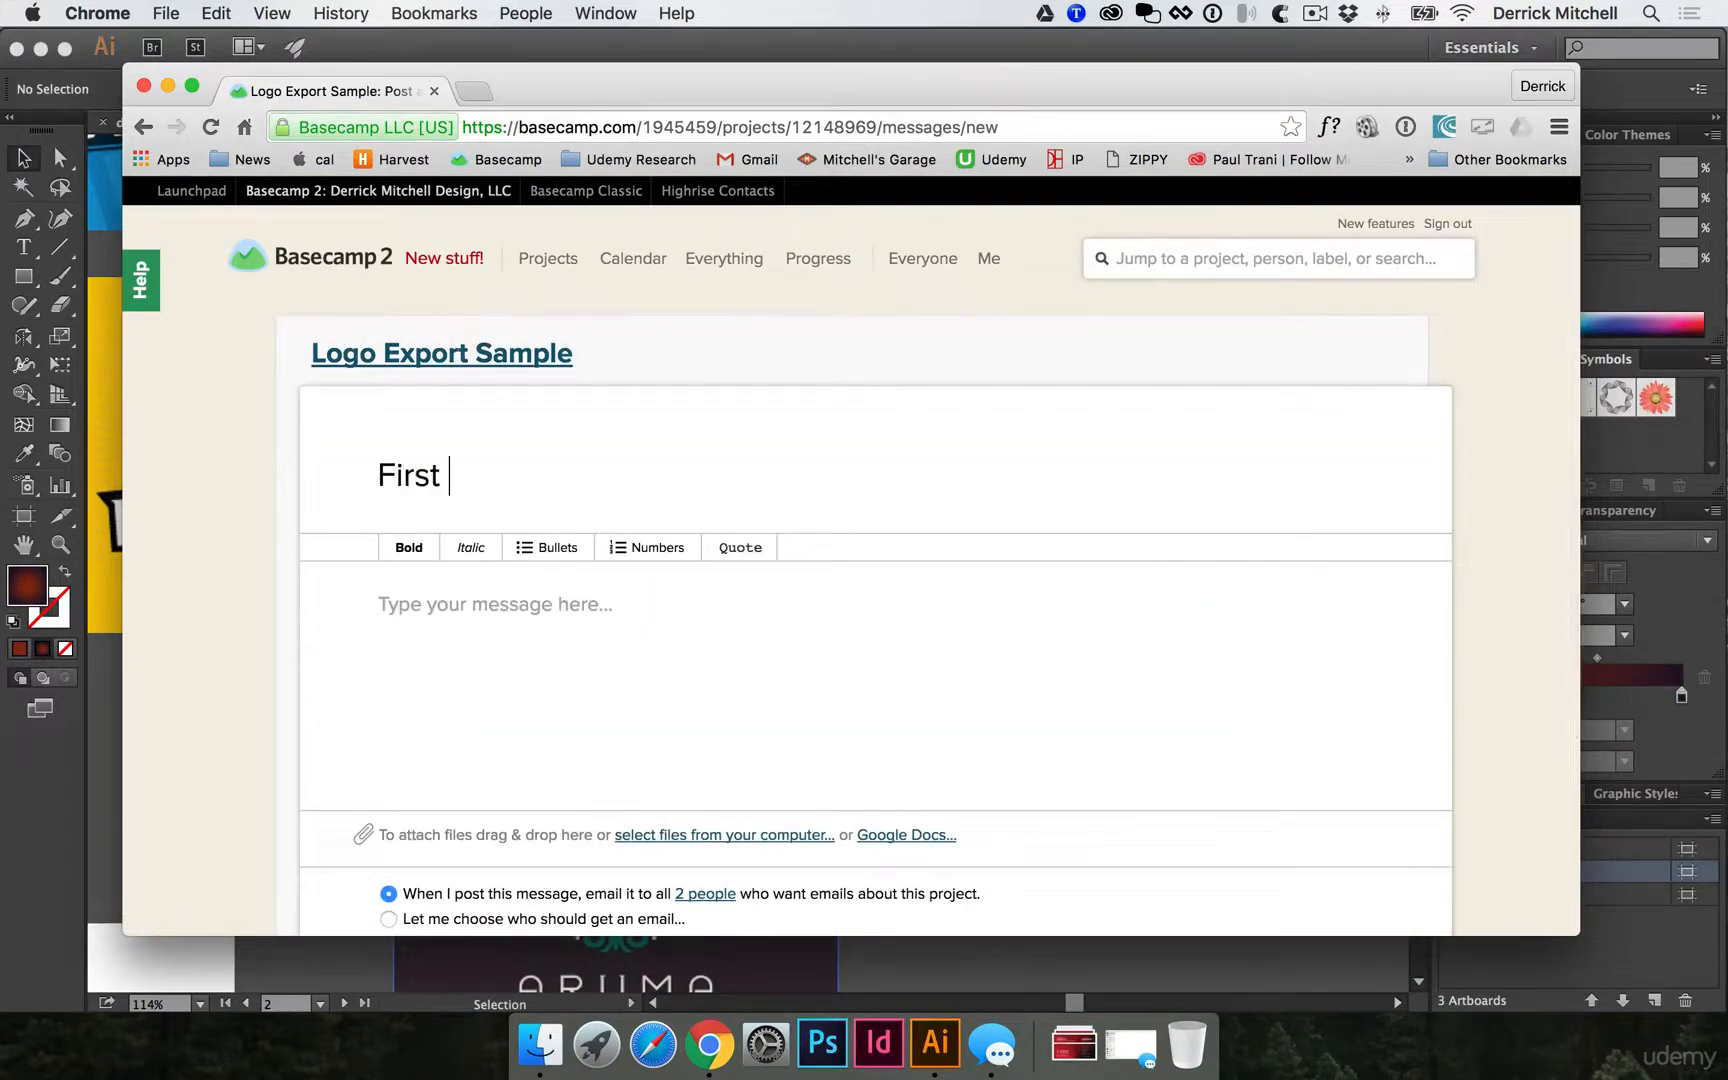
pyautogui.write('Looks')
# Write the message body "Here's a few ideas for the first round of logo designs.".
pyautogui.click(587, 607)
pyautogui.write('H')
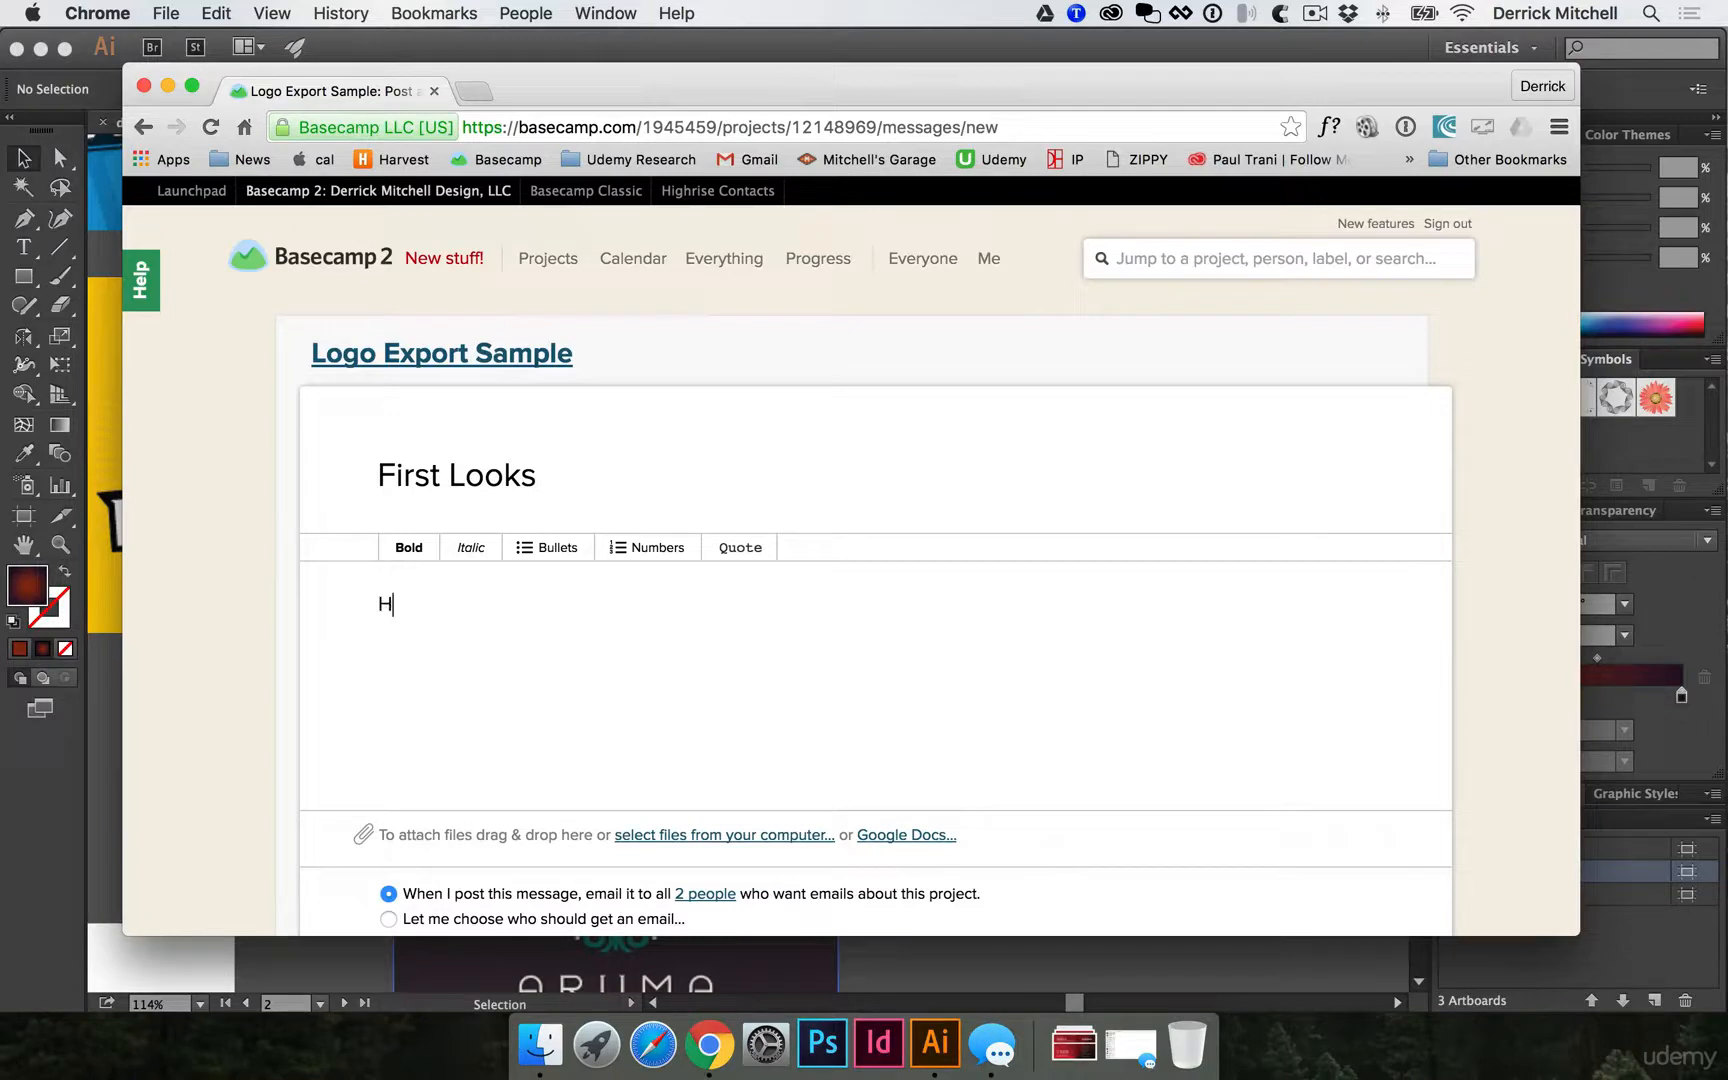
pyautogui.write("ere's a few ideas for the first ro")
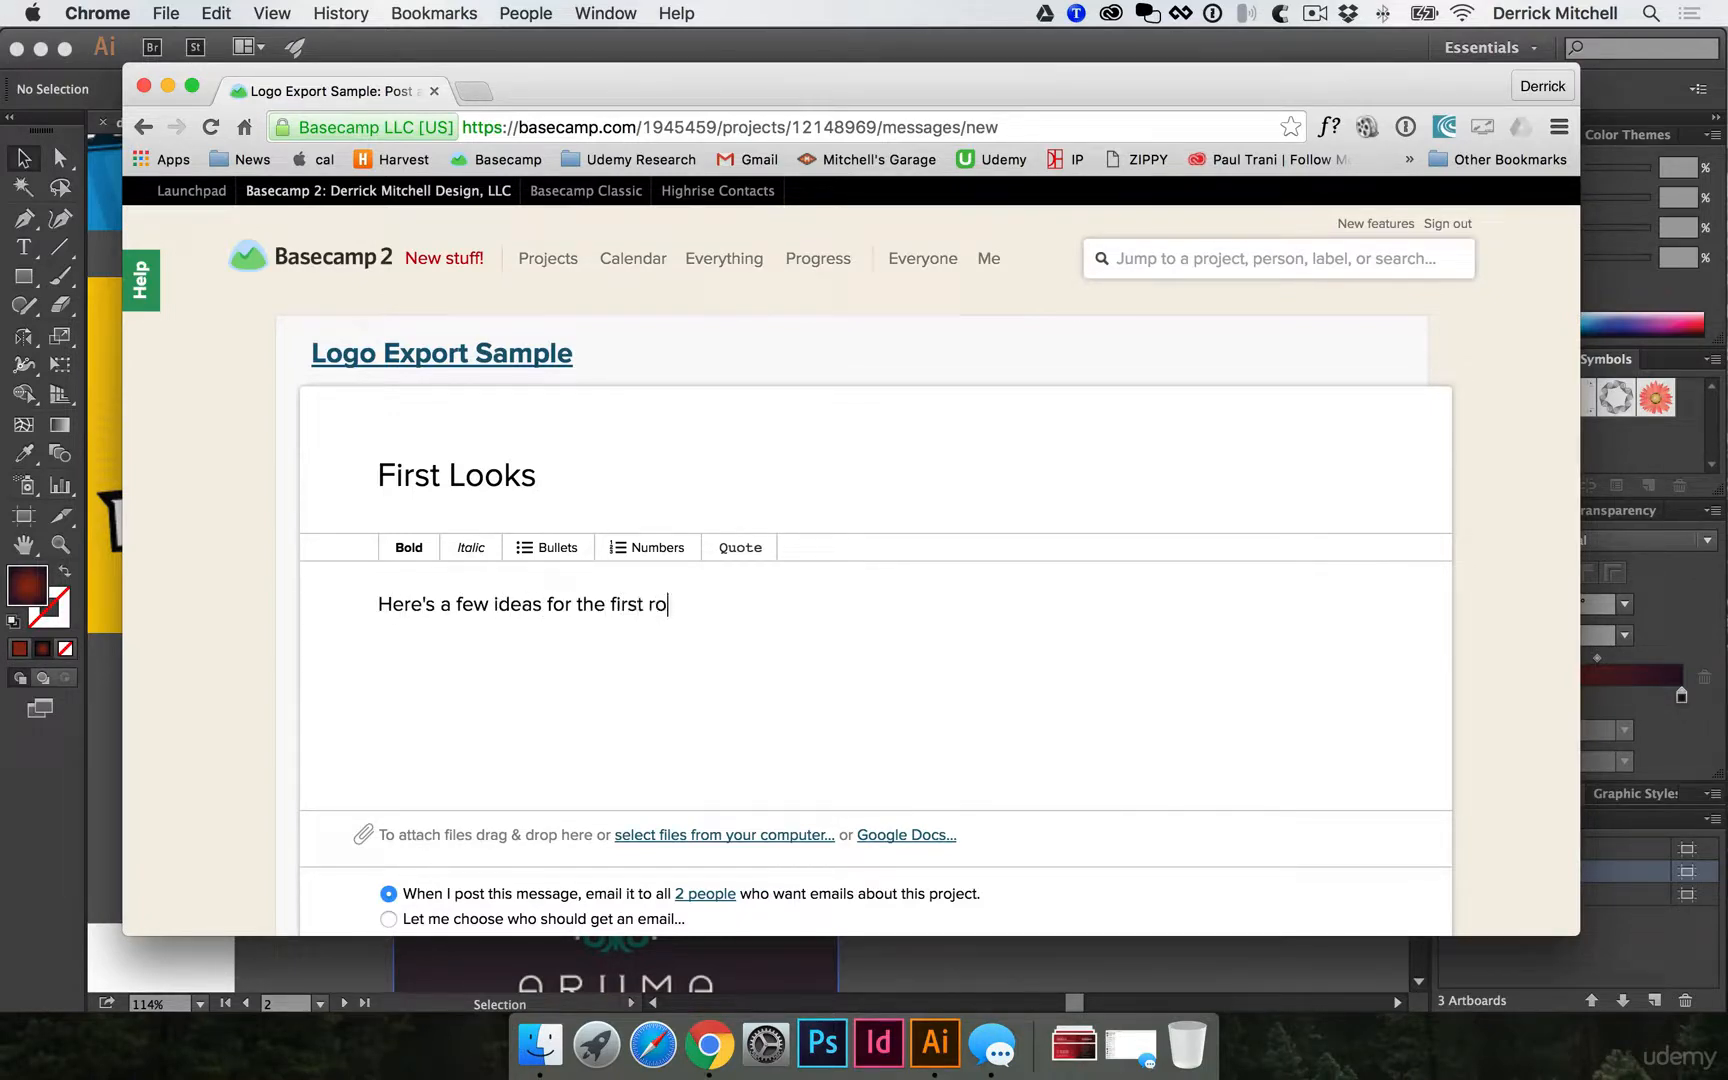
pyautogui.write('ujnd o')
pyautogui.press('BackSpace')
pyautogui.press('BackSpace')
pyautogui.press('BackSpace')
pyautogui.press('BackSpace')
pyautogui.write('nf o')
pyautogui.press('BackSpace')
pyautogui.press('BackSpace')
pyautogui.press('BackSpace')
pyautogui.write('d of logo designs.')
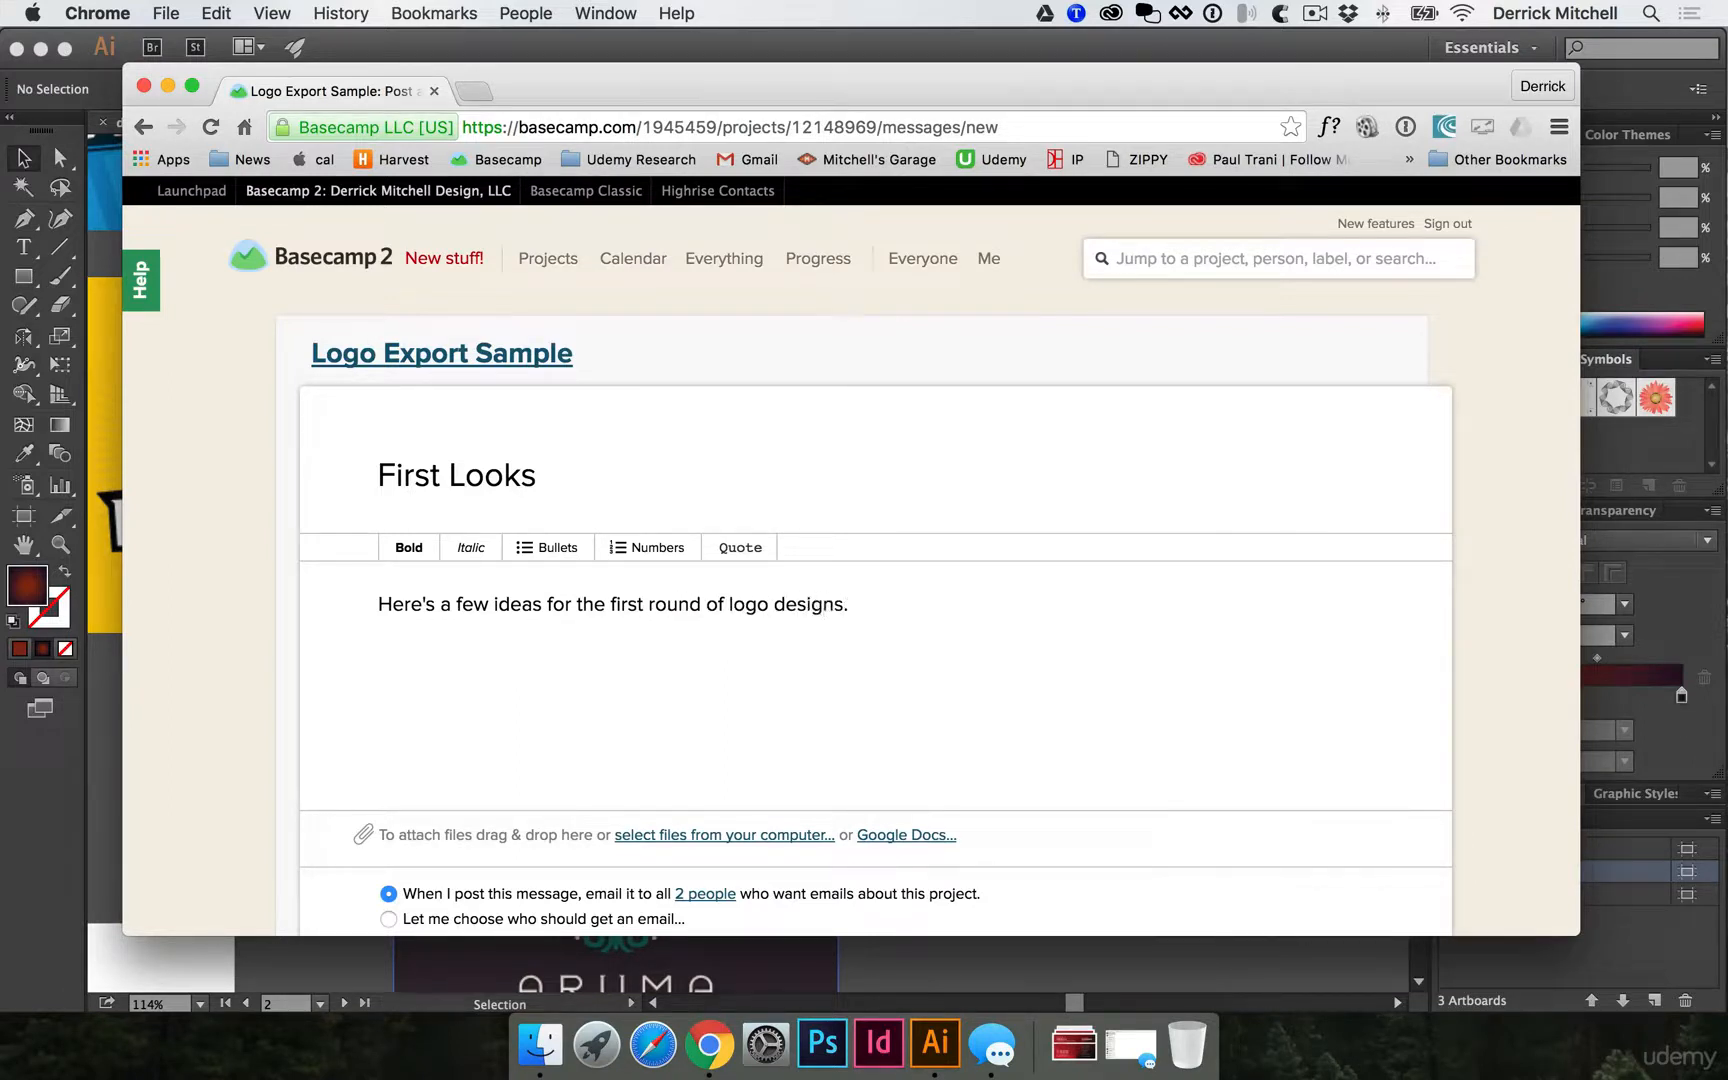
# Attach the R1_V1 and R1_V2 logo comp JPEGs from the Finder's Desktop folder to the discussion message.
pyautogui.scroll(-5, 534, 680)
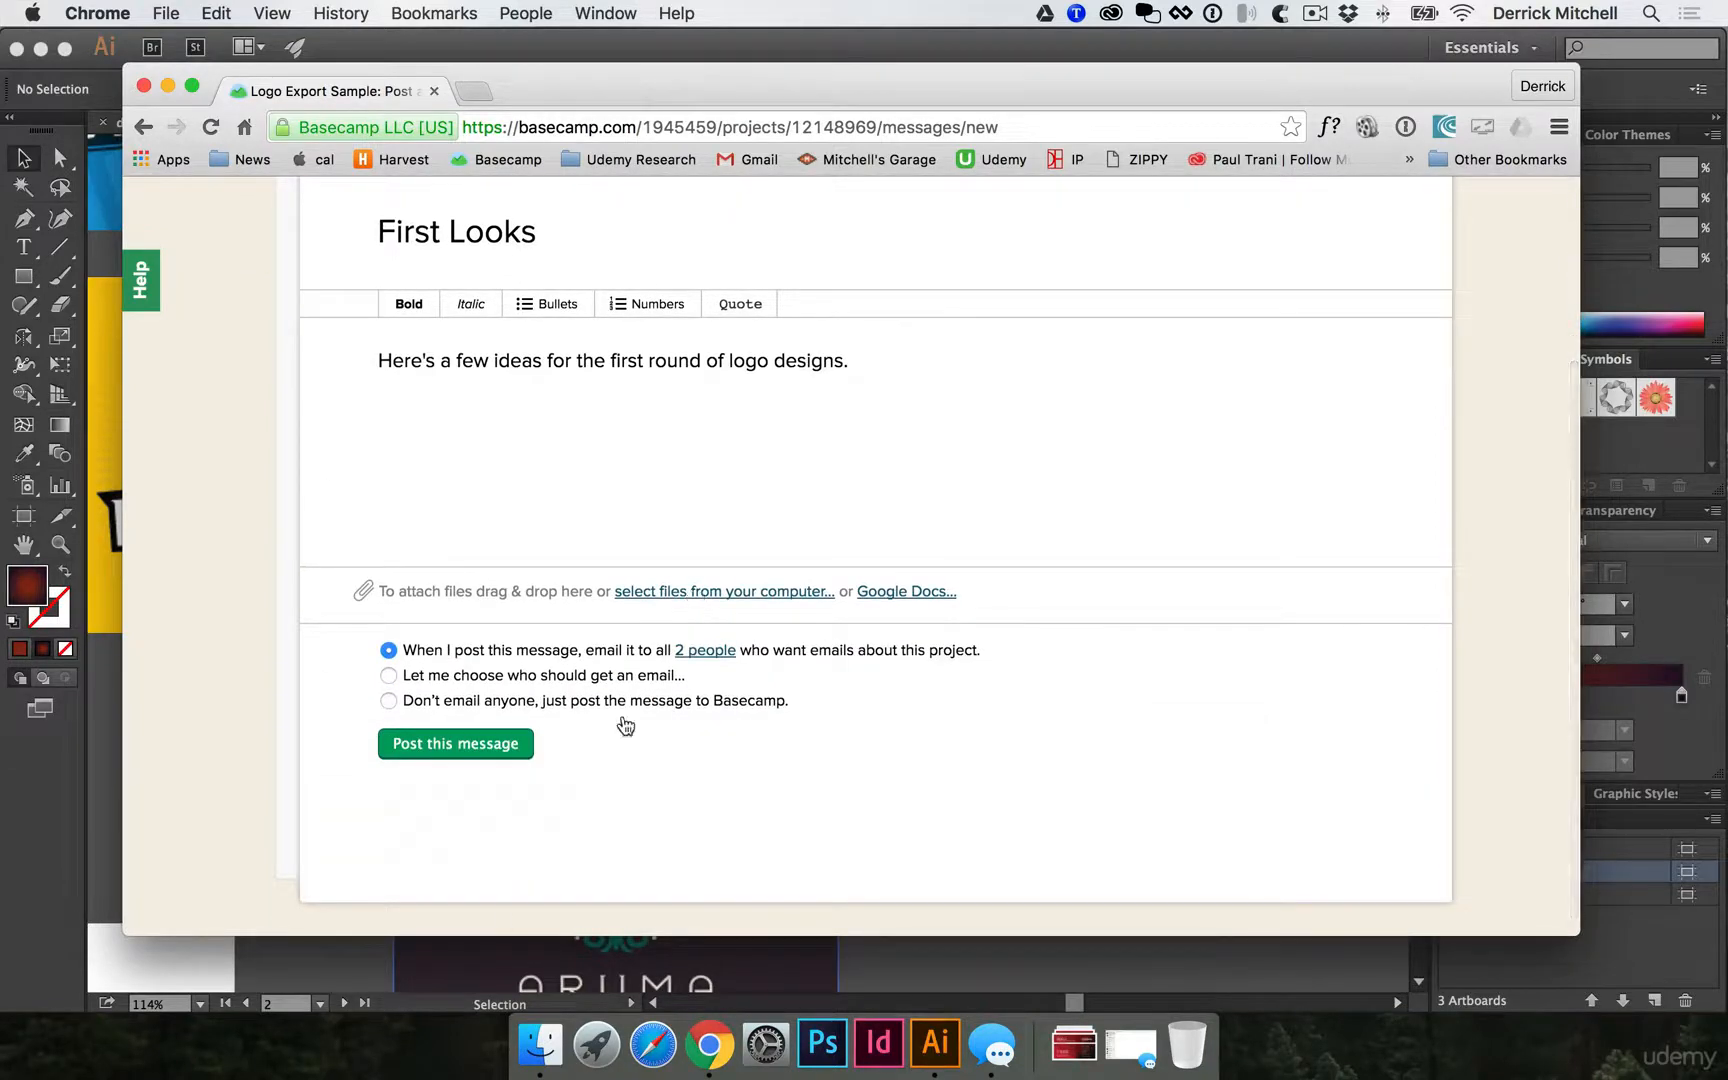
pyautogui.click(543, 1050)
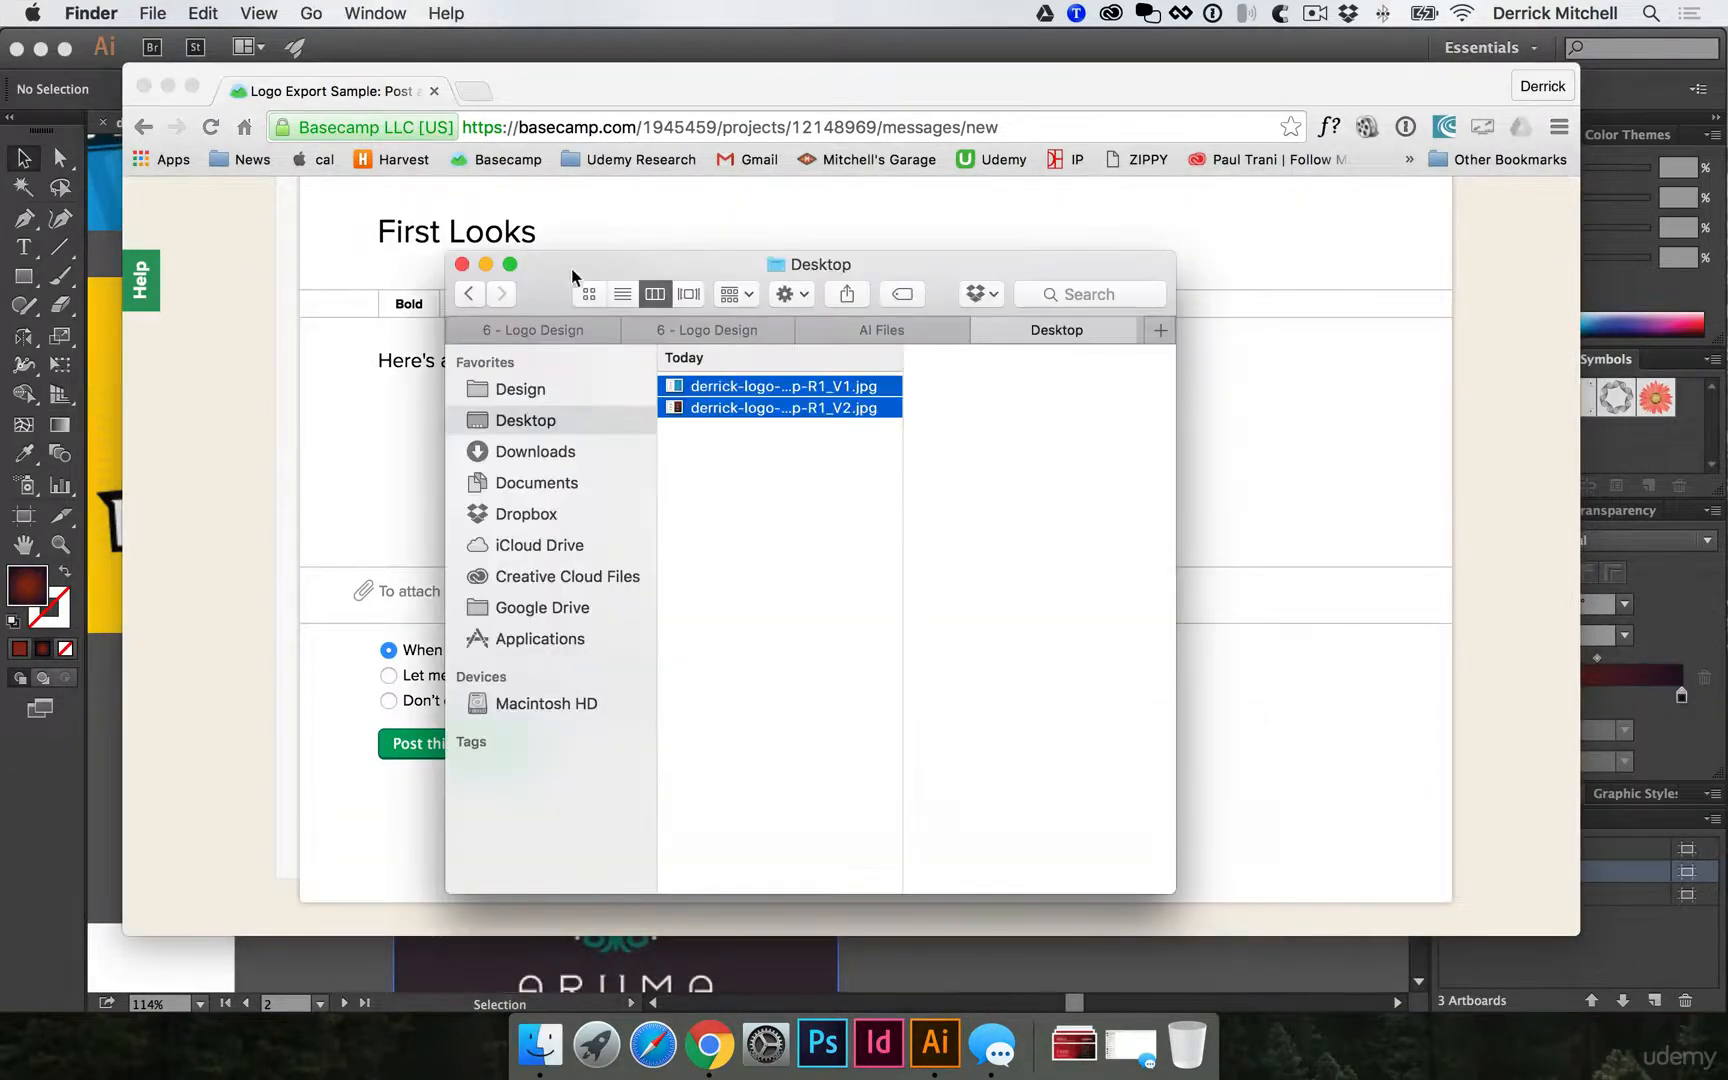
pyautogui.moveTo(571, 269); pyautogui.dragTo(1203, 326)
pyautogui.moveTo(1354, 452); pyautogui.dragTo(740, 598)
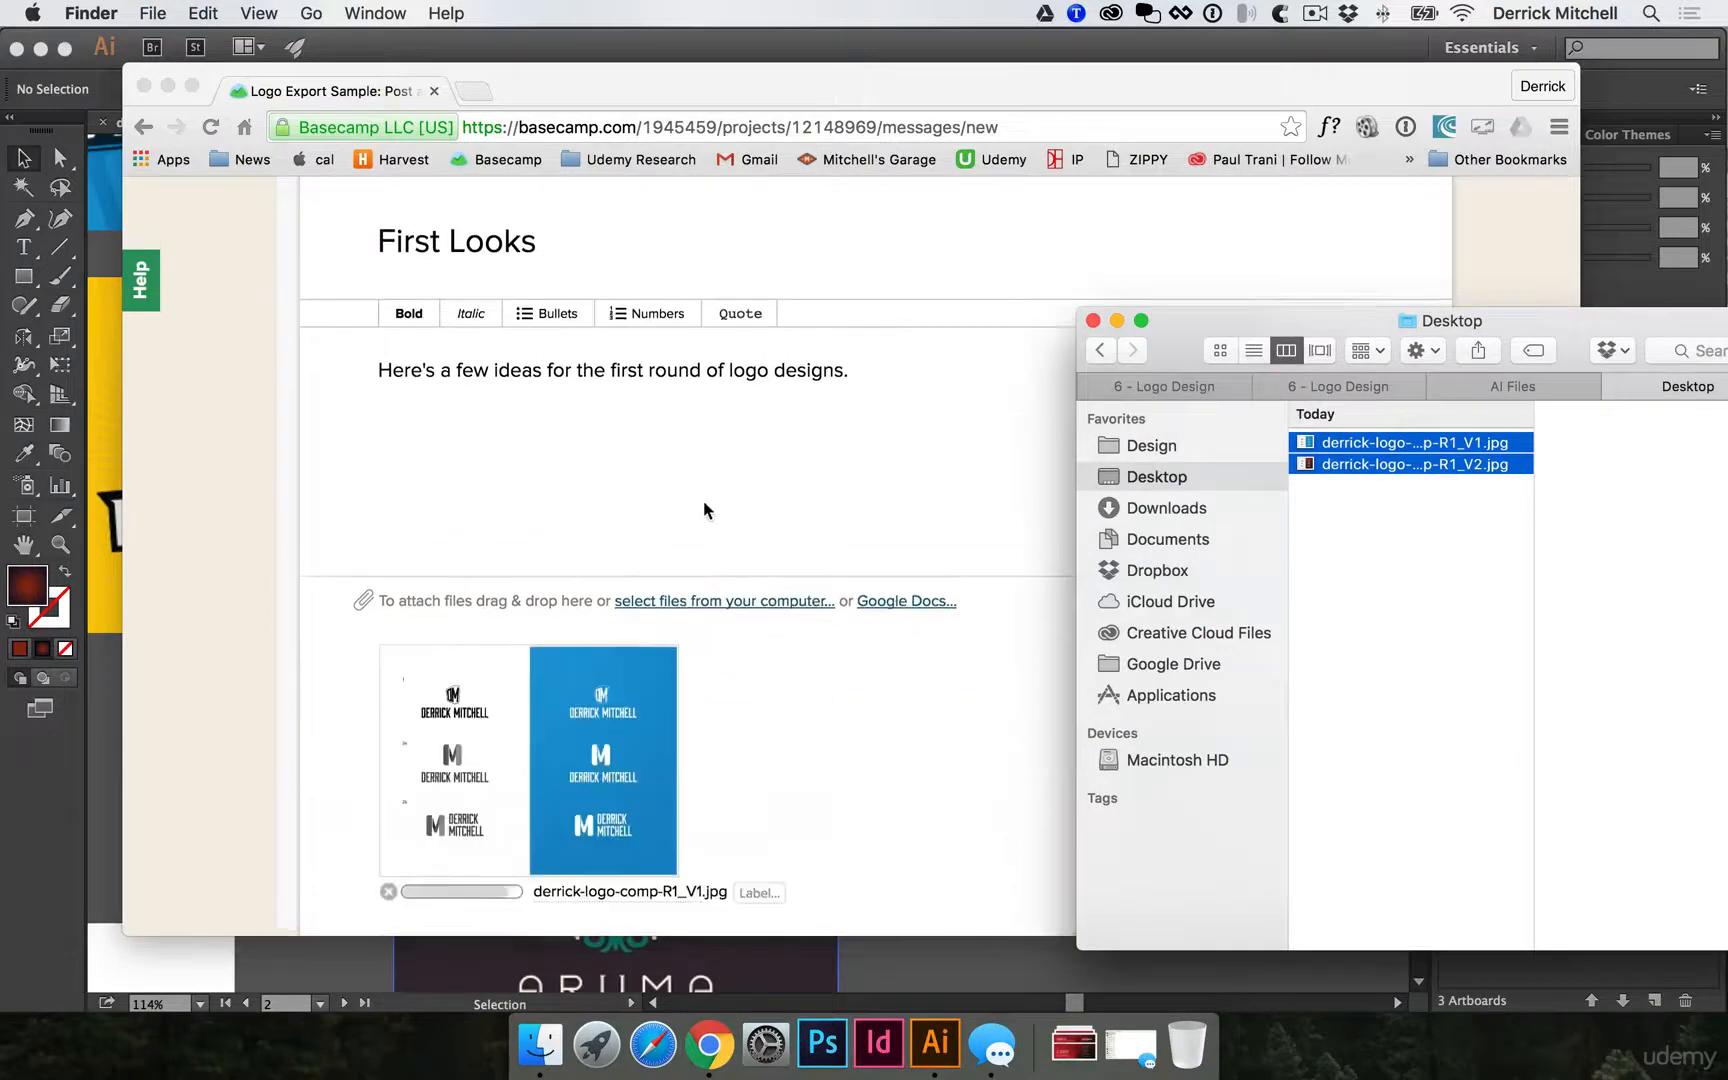
# Post the First Looks message to the project and look through the posted logo comps.
pyautogui.click(690, 572)
pyautogui.scroll(-8, 690, 572)
pyautogui.scroll(-3, 690, 572)
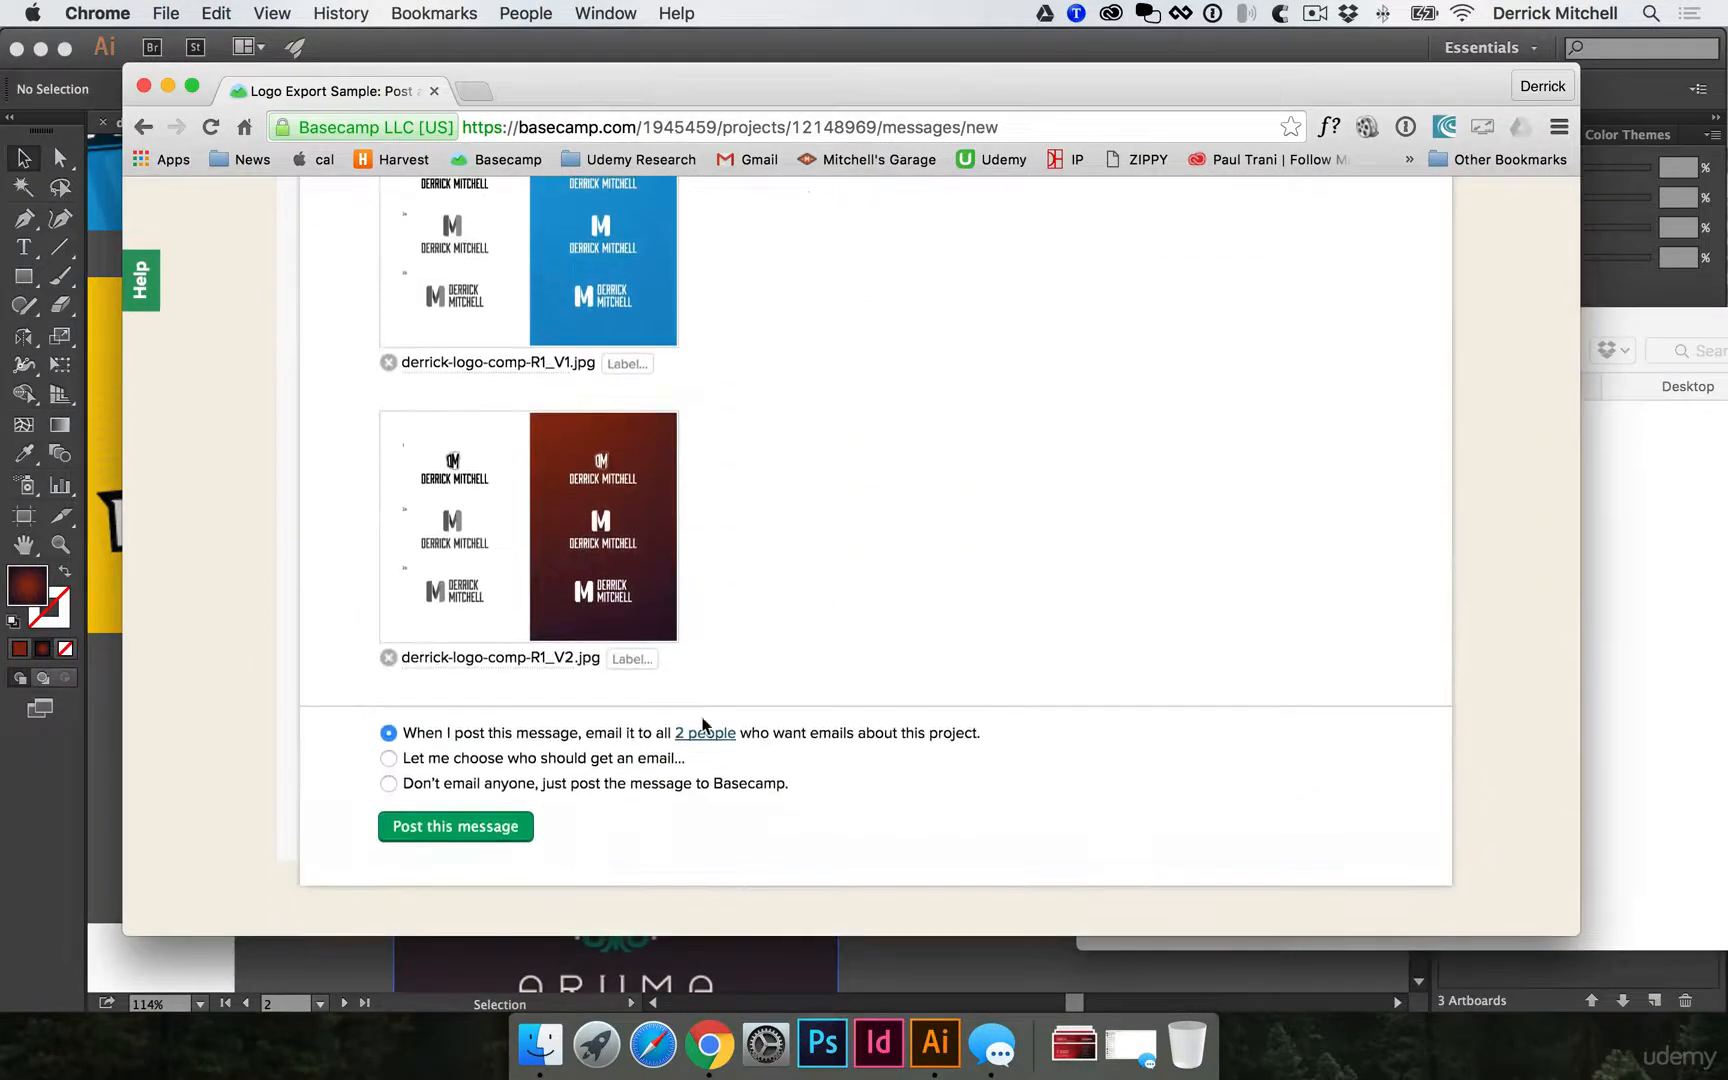
pyautogui.click(436, 830)
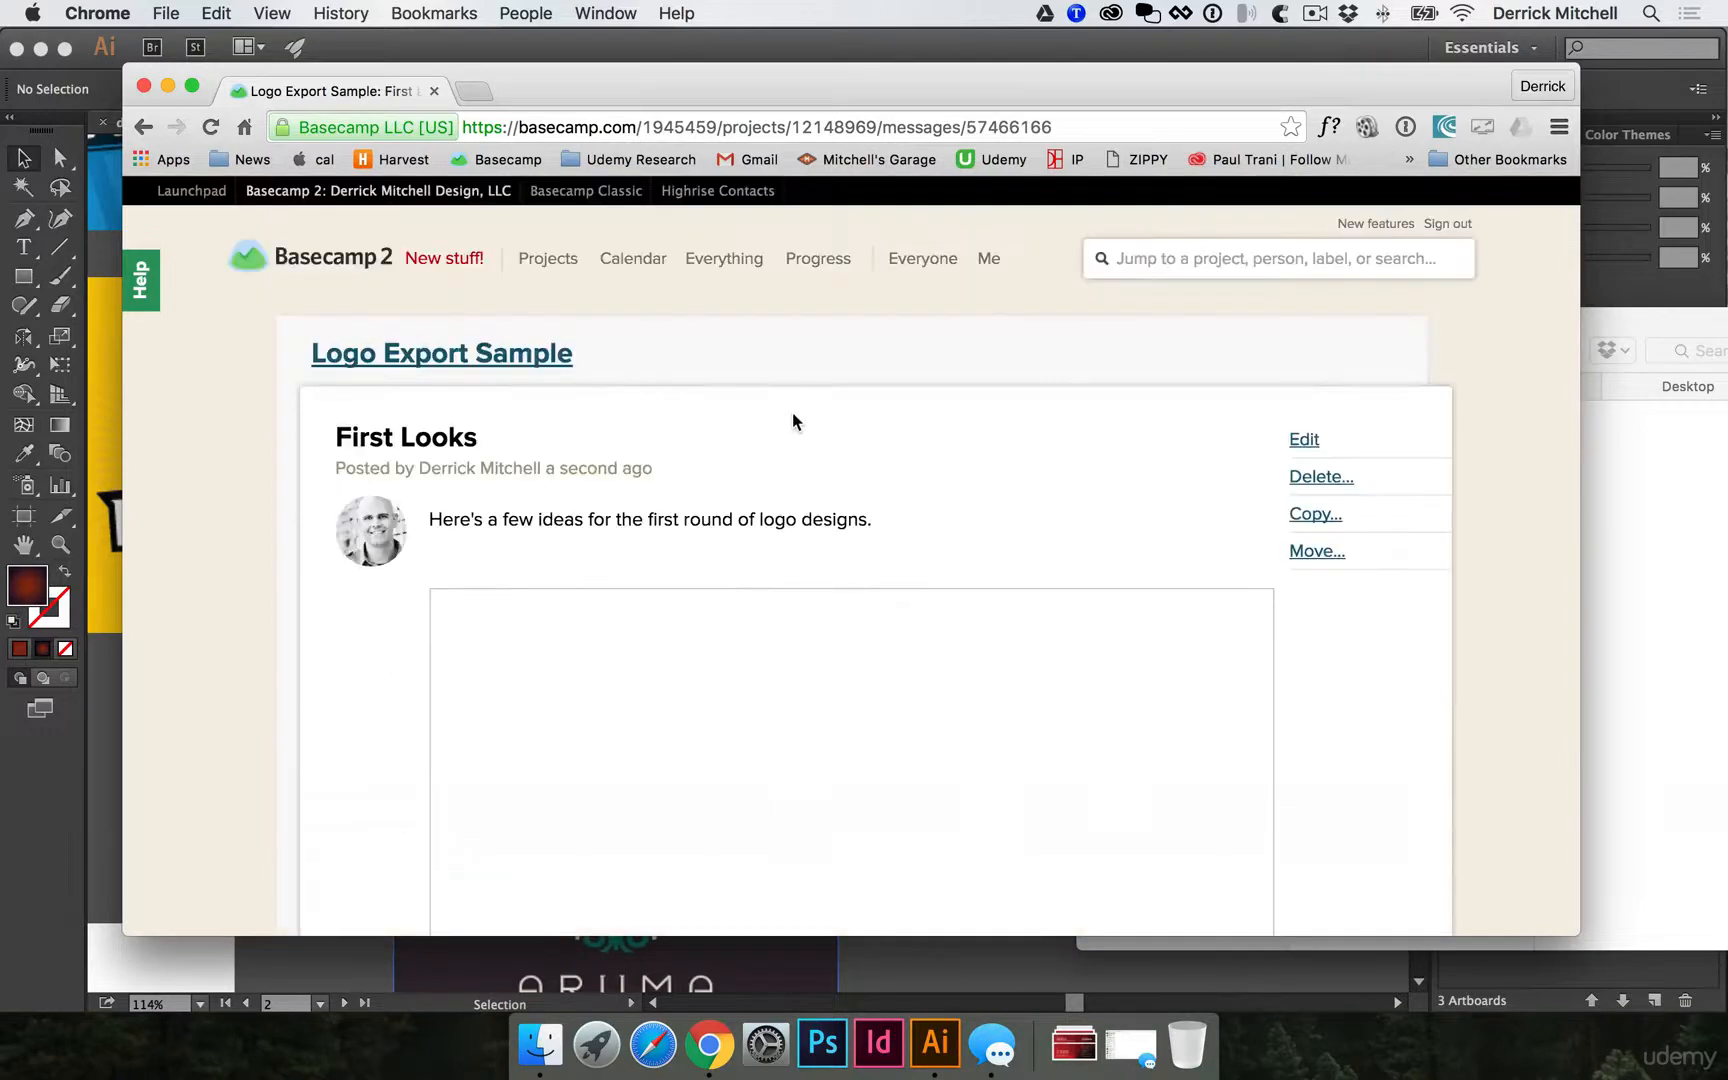
pyautogui.scroll(-10, 907, 453)
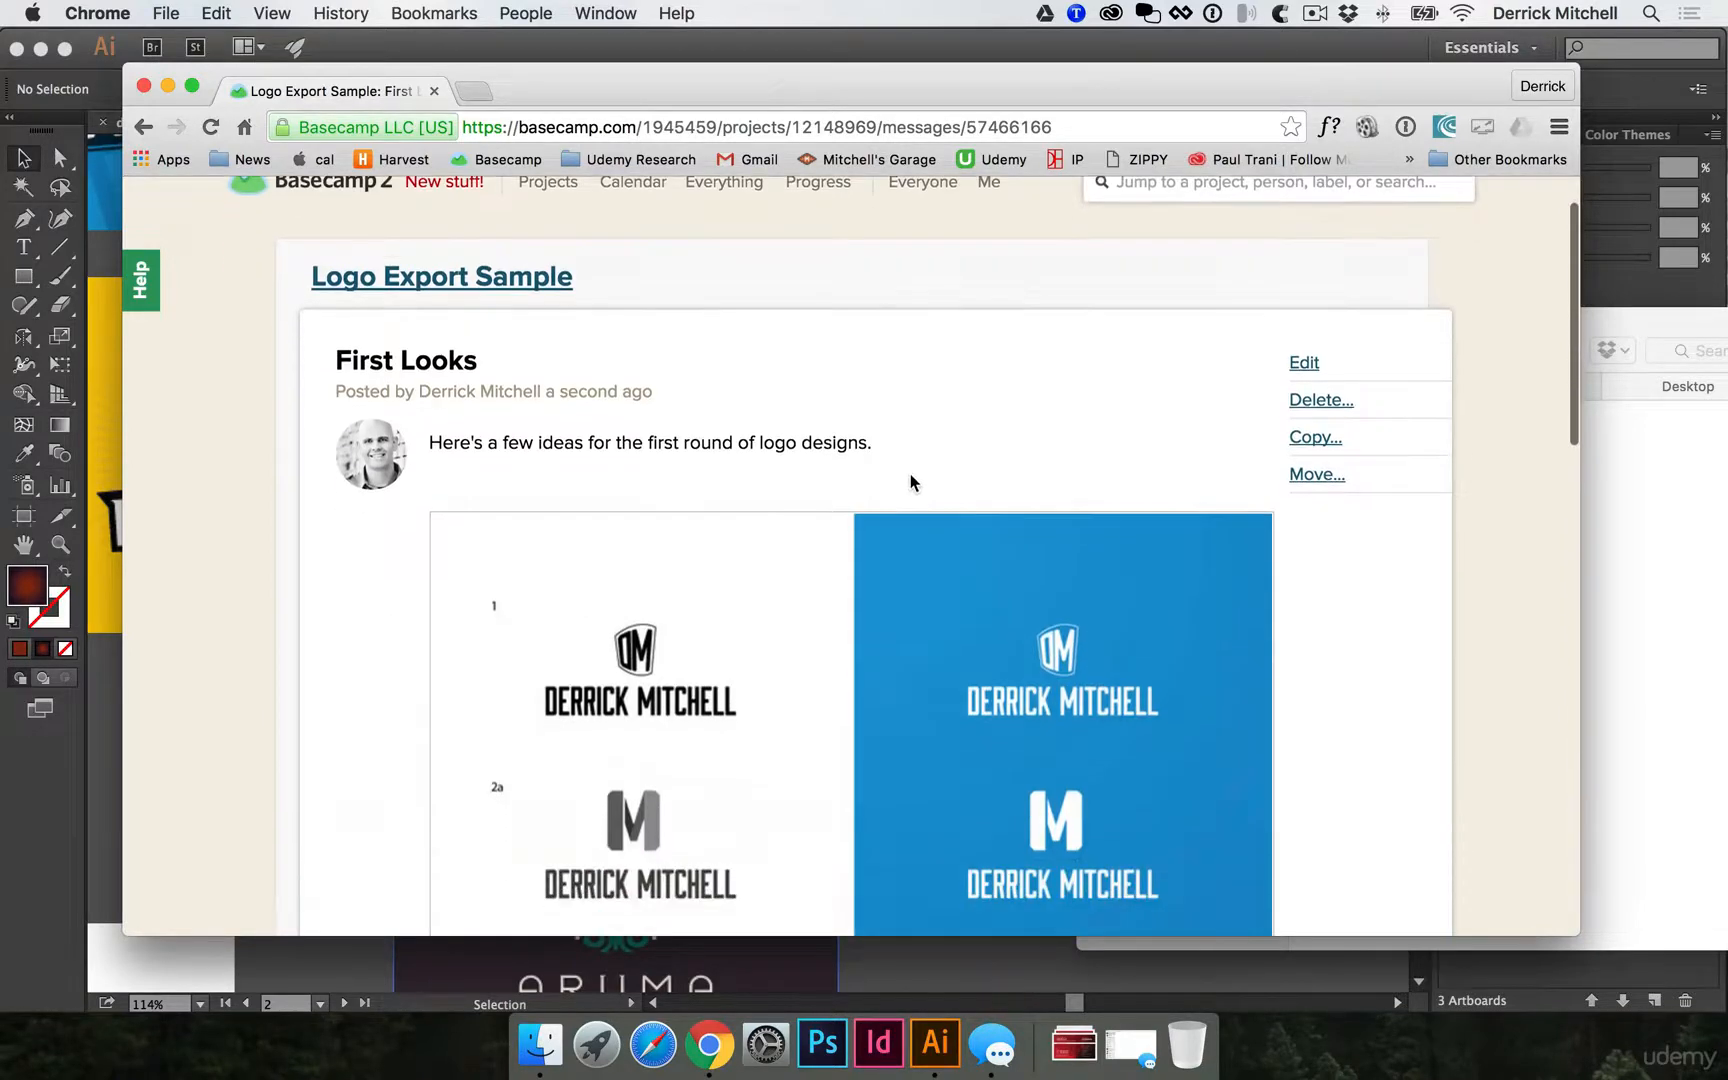
pyautogui.scroll(-4, 928, 495)
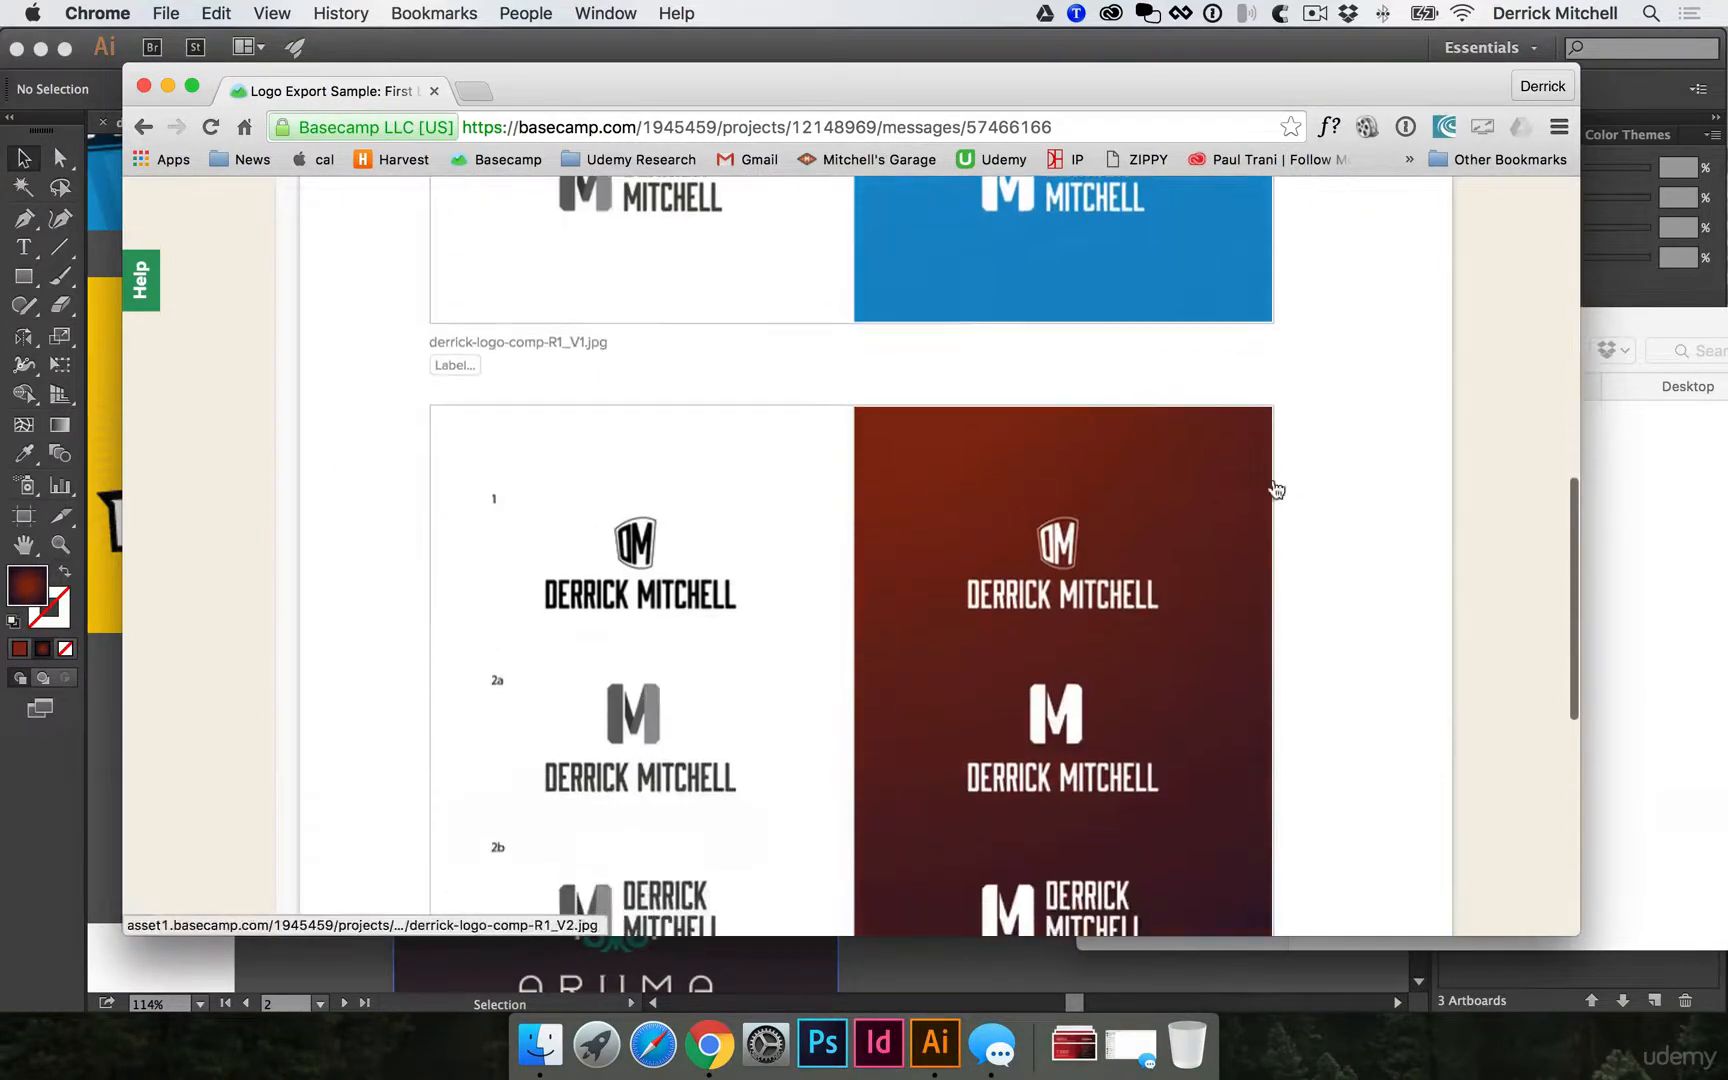